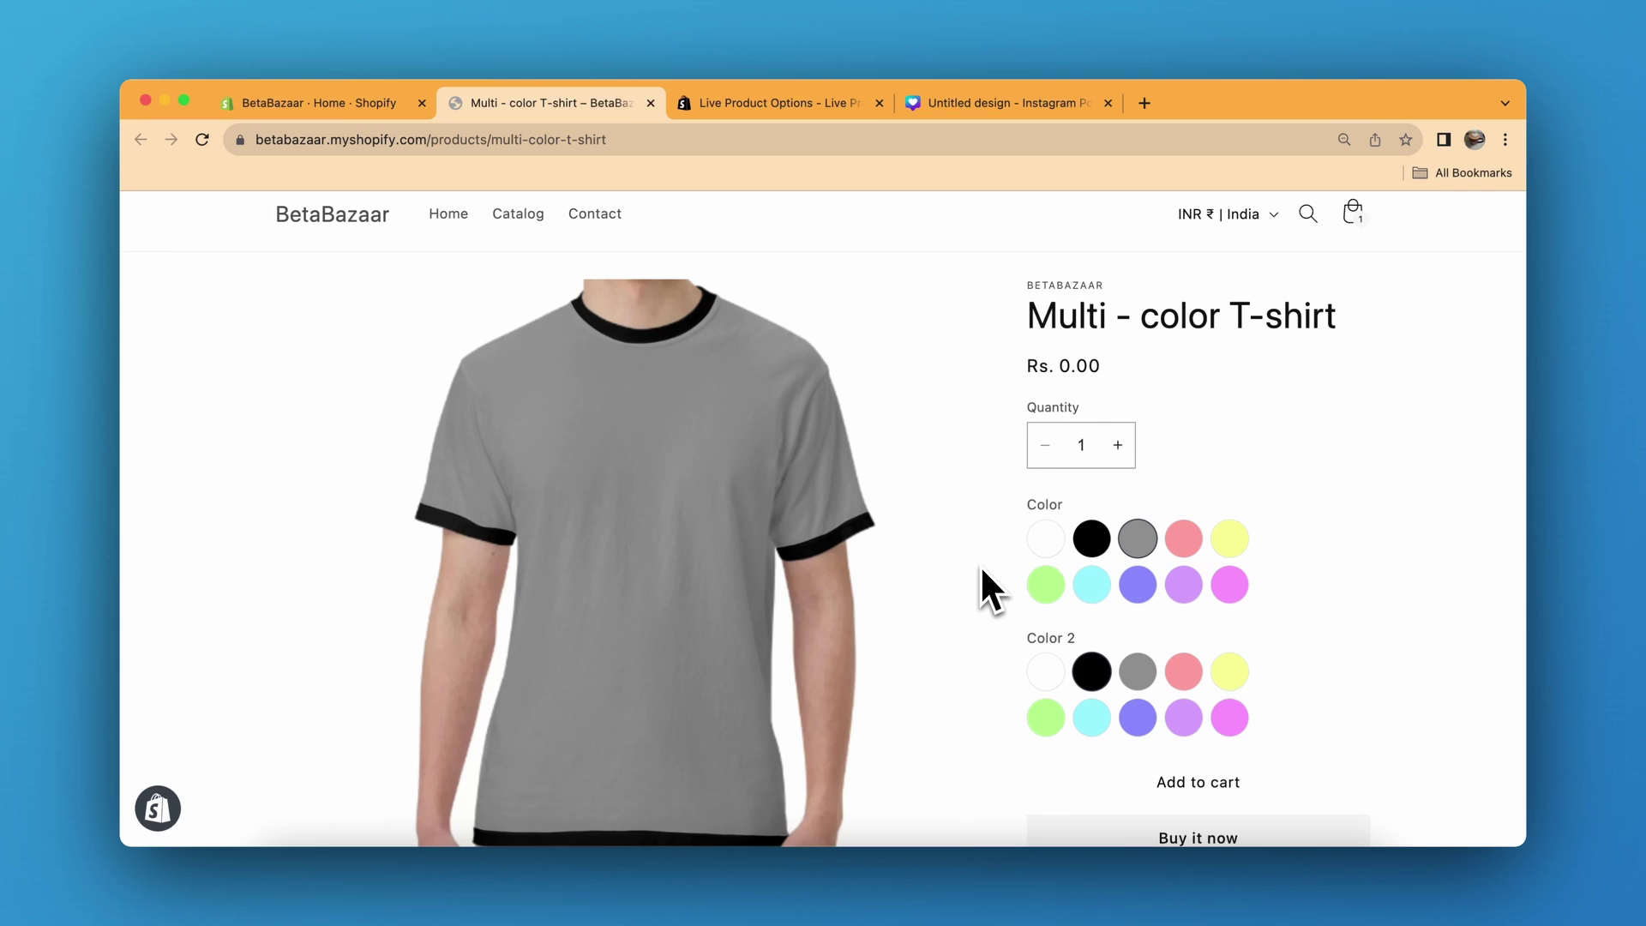
# Try body colours on the storefront Multi-color T-shirt, settling on grey
pyautogui.click(1137, 586)
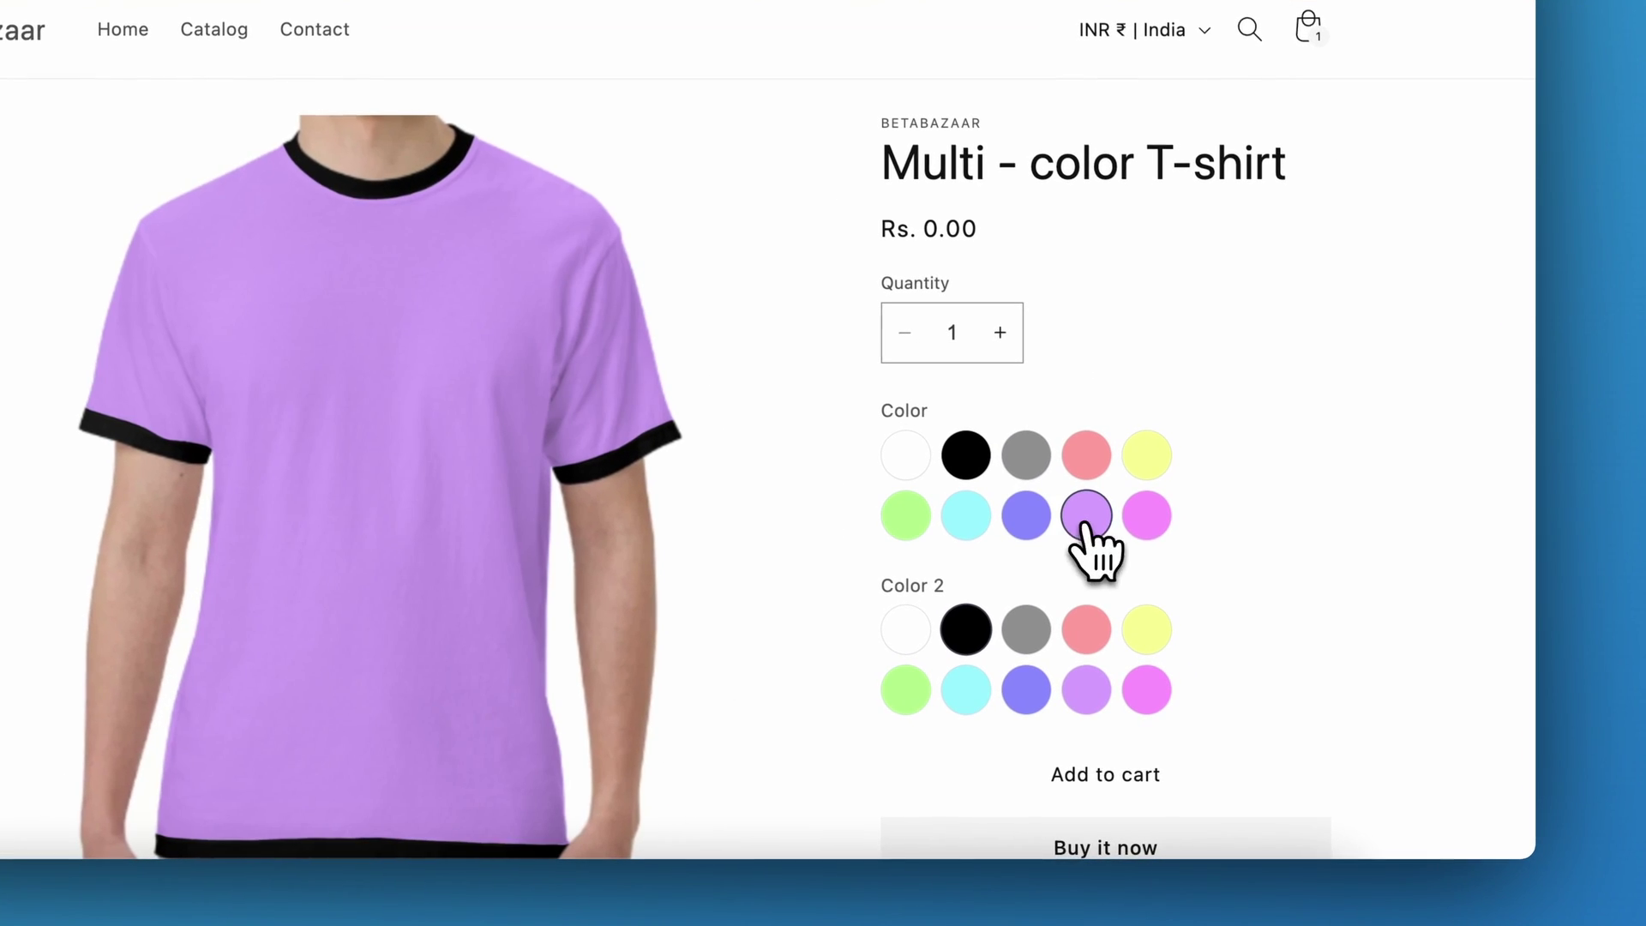
pyautogui.click(1144, 517)
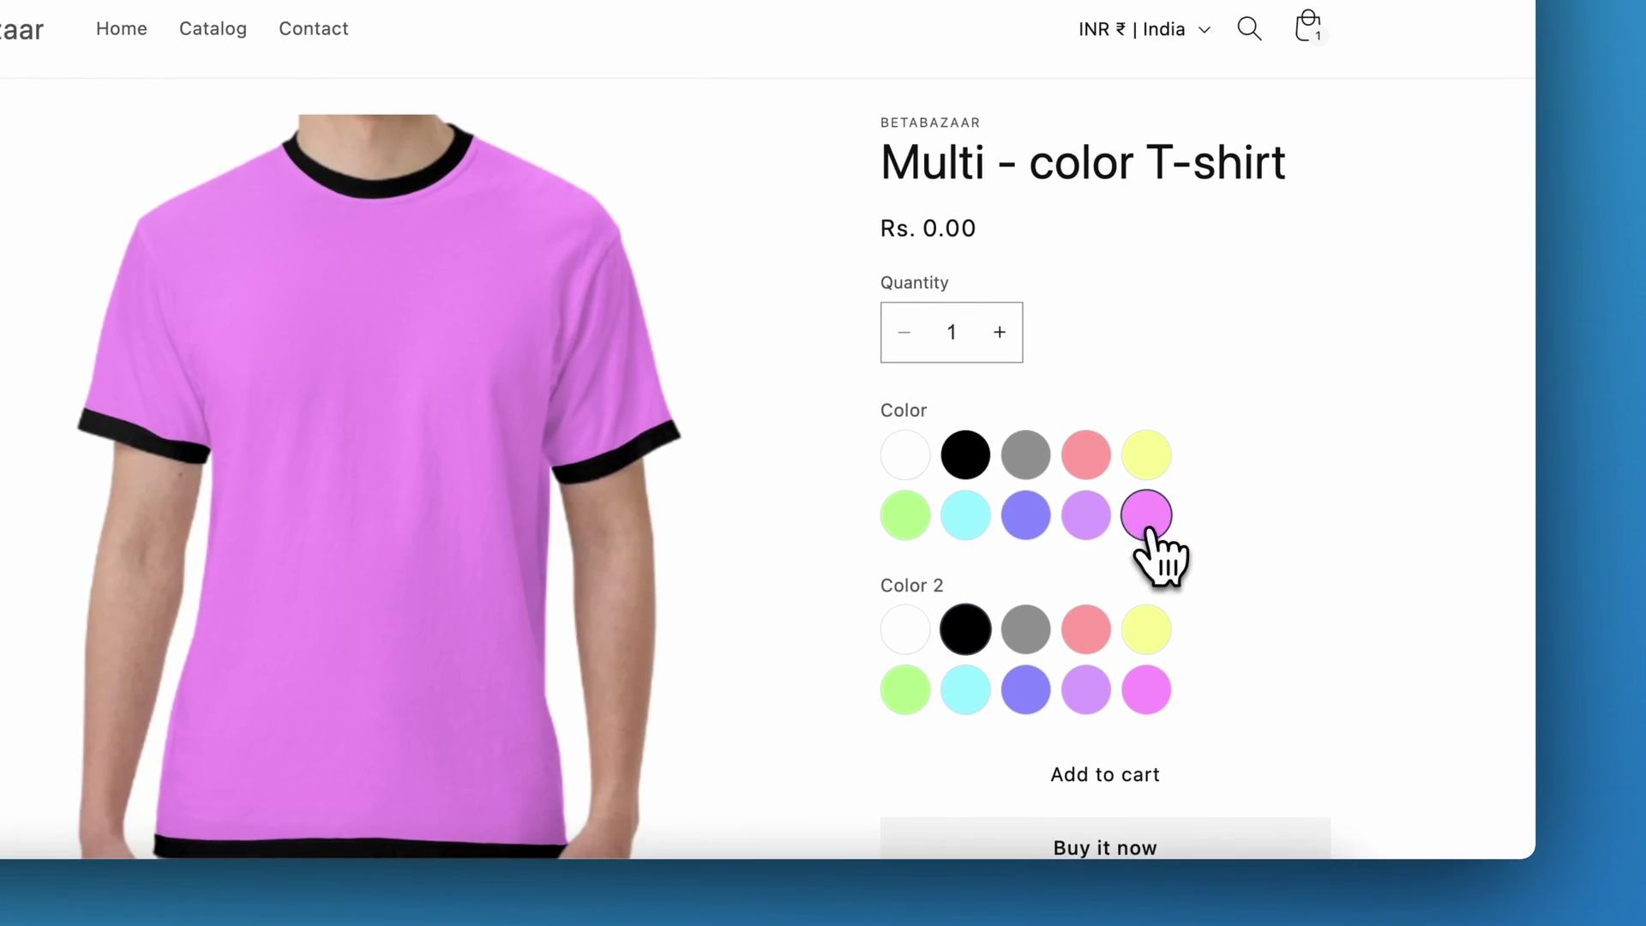
pyautogui.click(1020, 463)
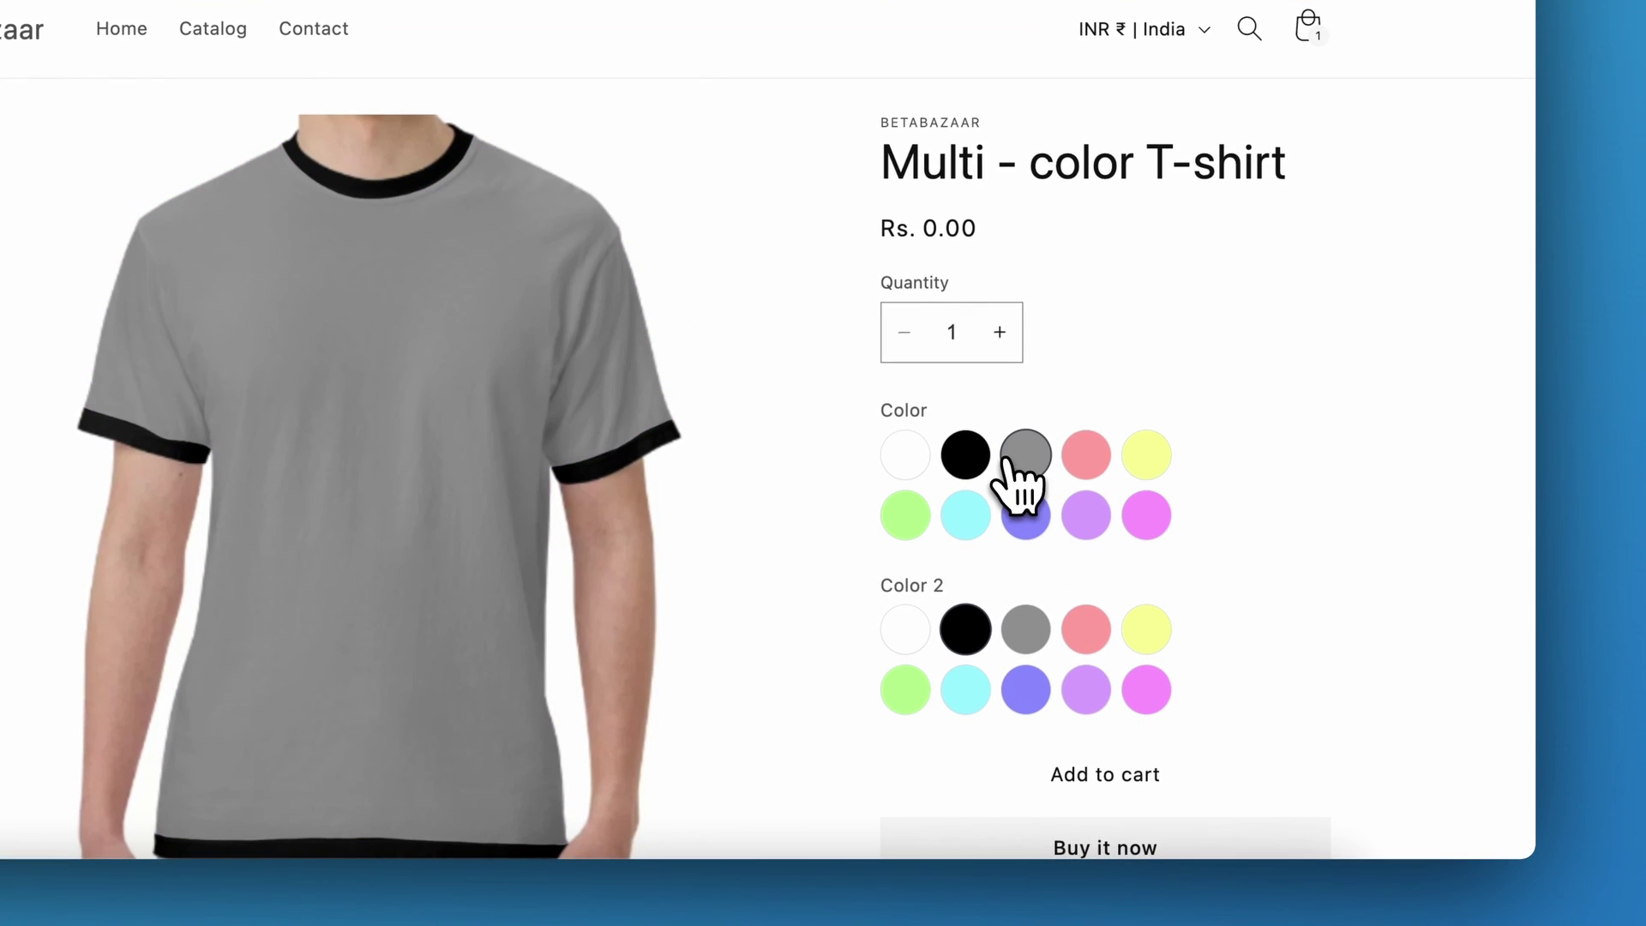
# Try cyan, blue and lavender trim before settling on pink, then go to the app listing
pyautogui.click(984, 681)
pyautogui.click(1028, 703)
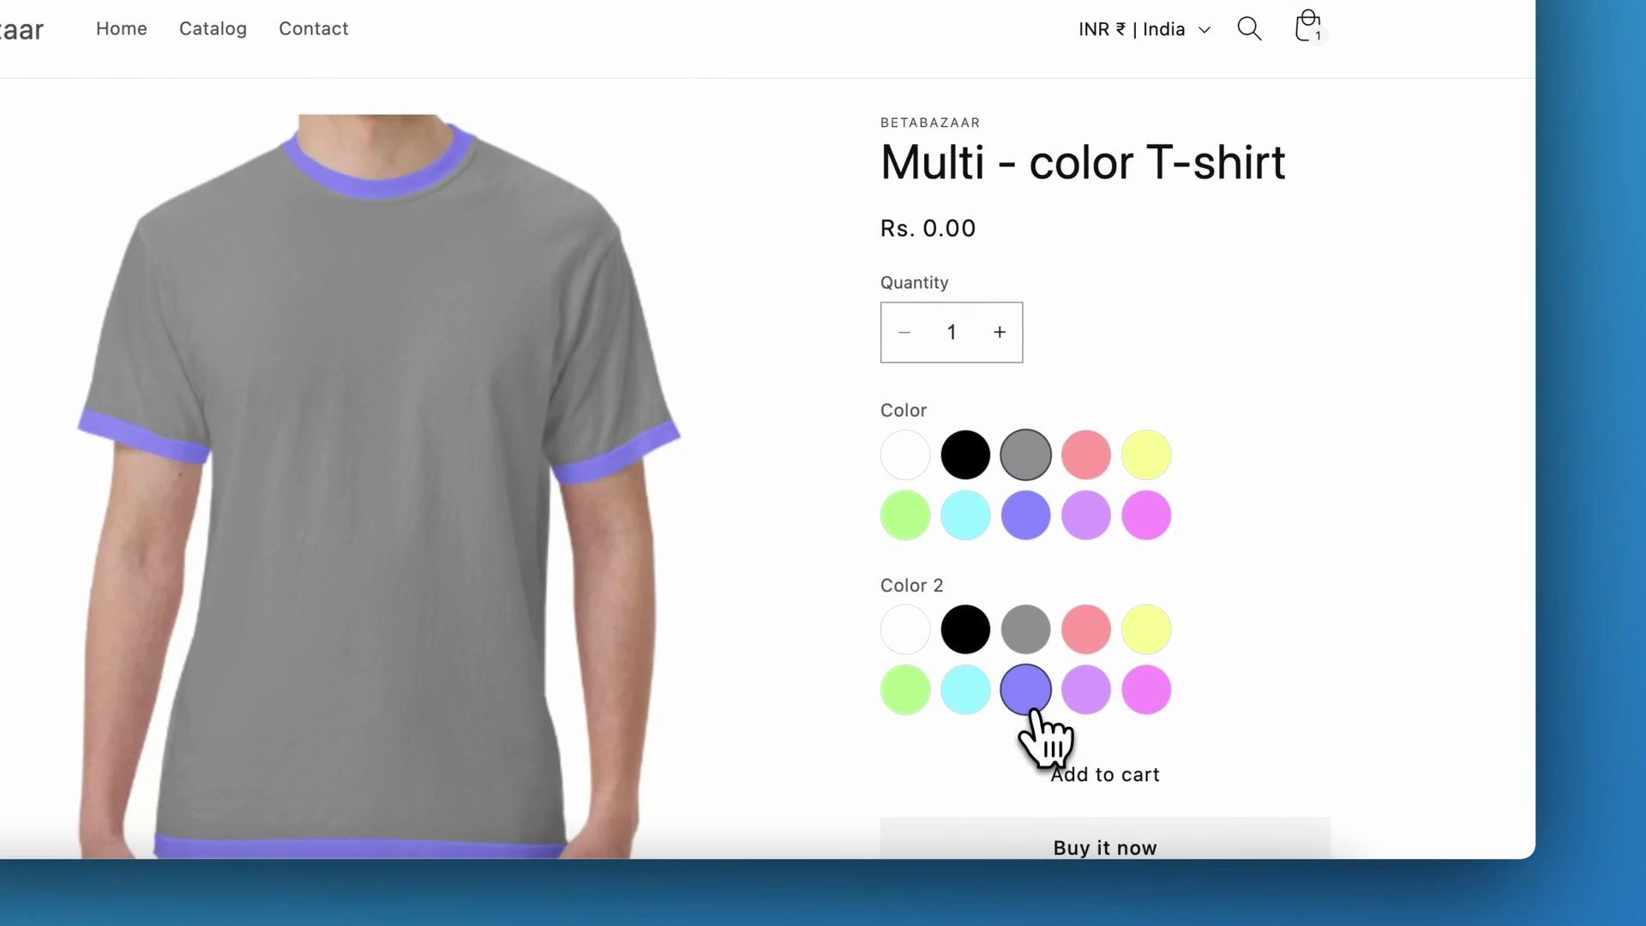
pyautogui.click(1093, 703)
pyautogui.click(1150, 702)
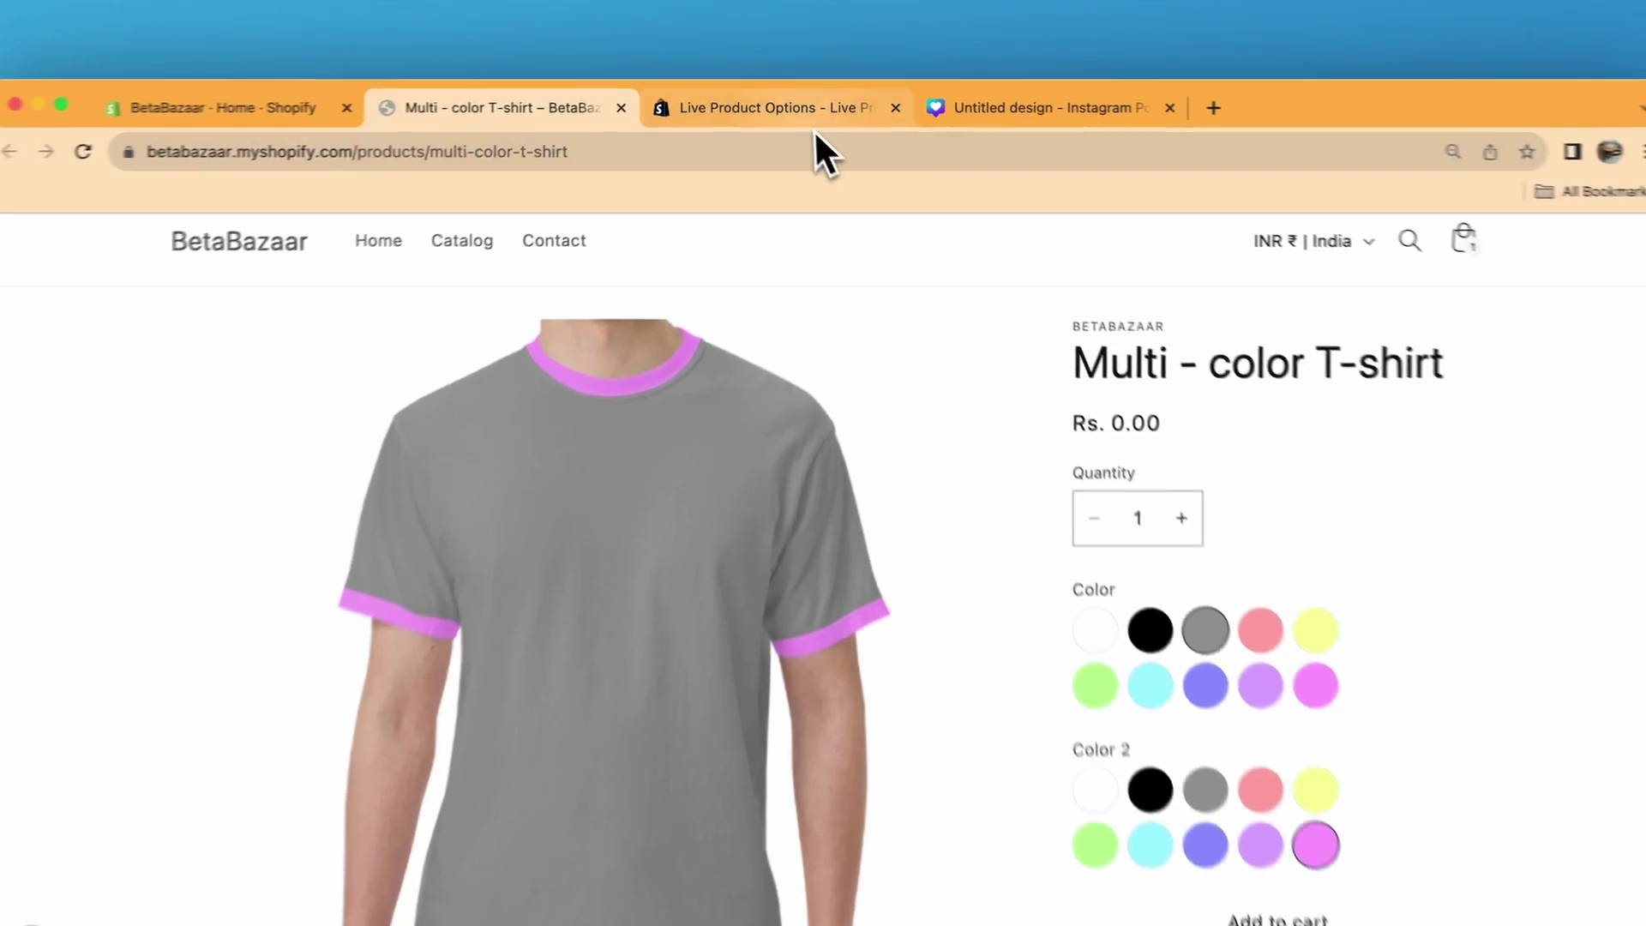
pyautogui.click(793, 103)
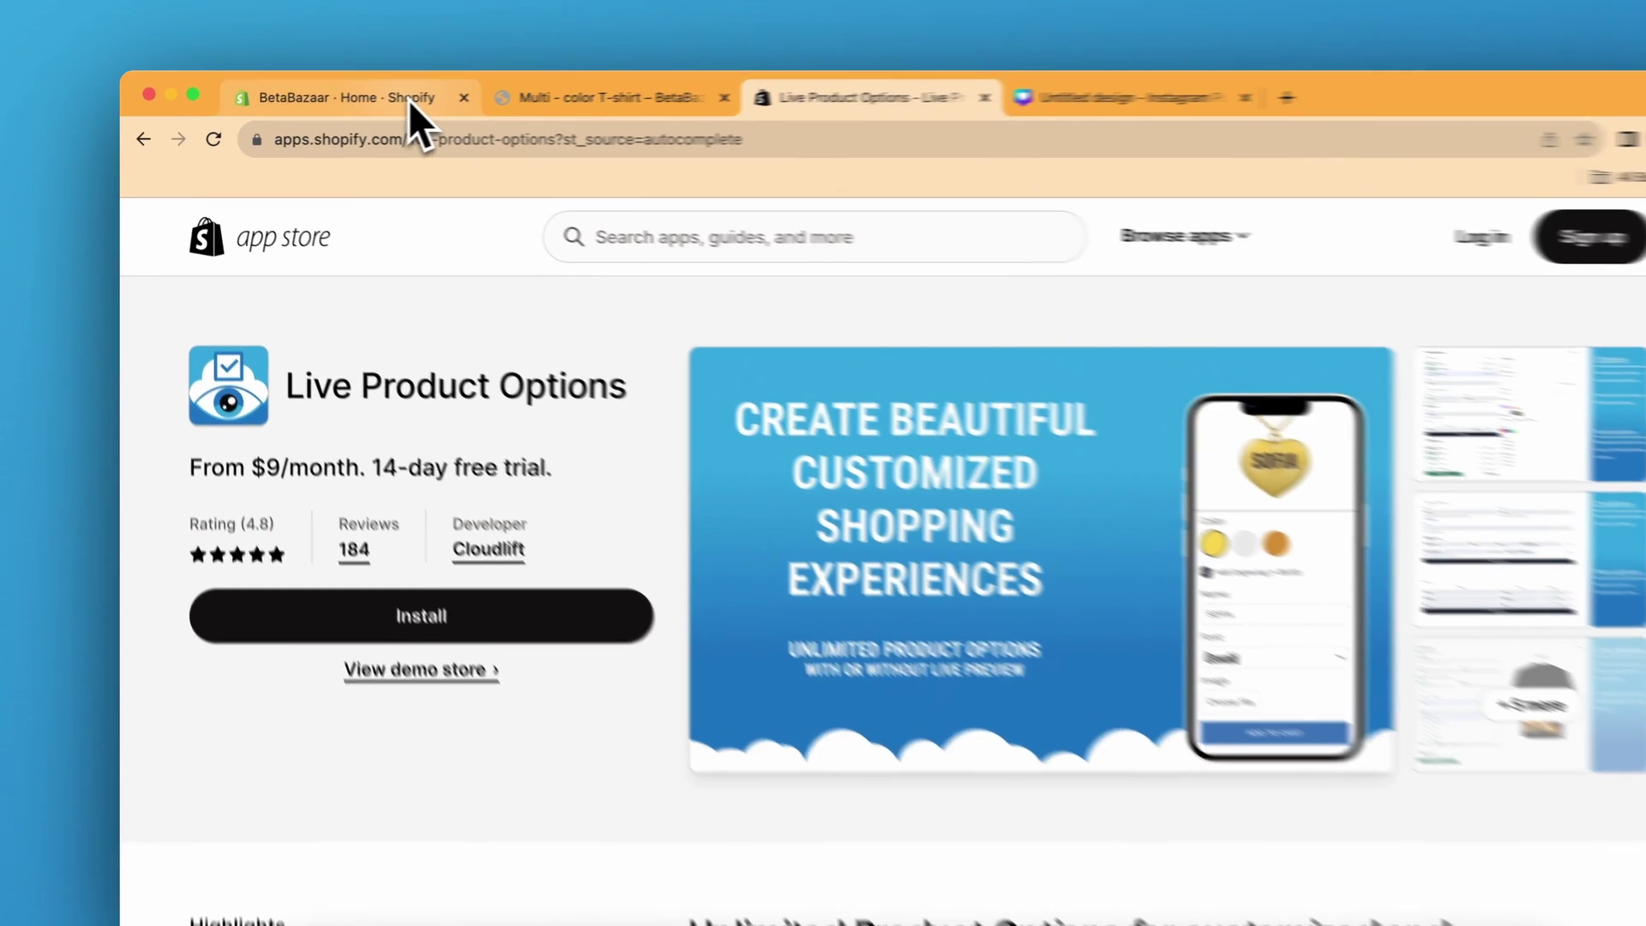
# Open Live Product Options from the admin's installed apps and edit the Multi-color T-shirts set
pyautogui.click(408, 100)
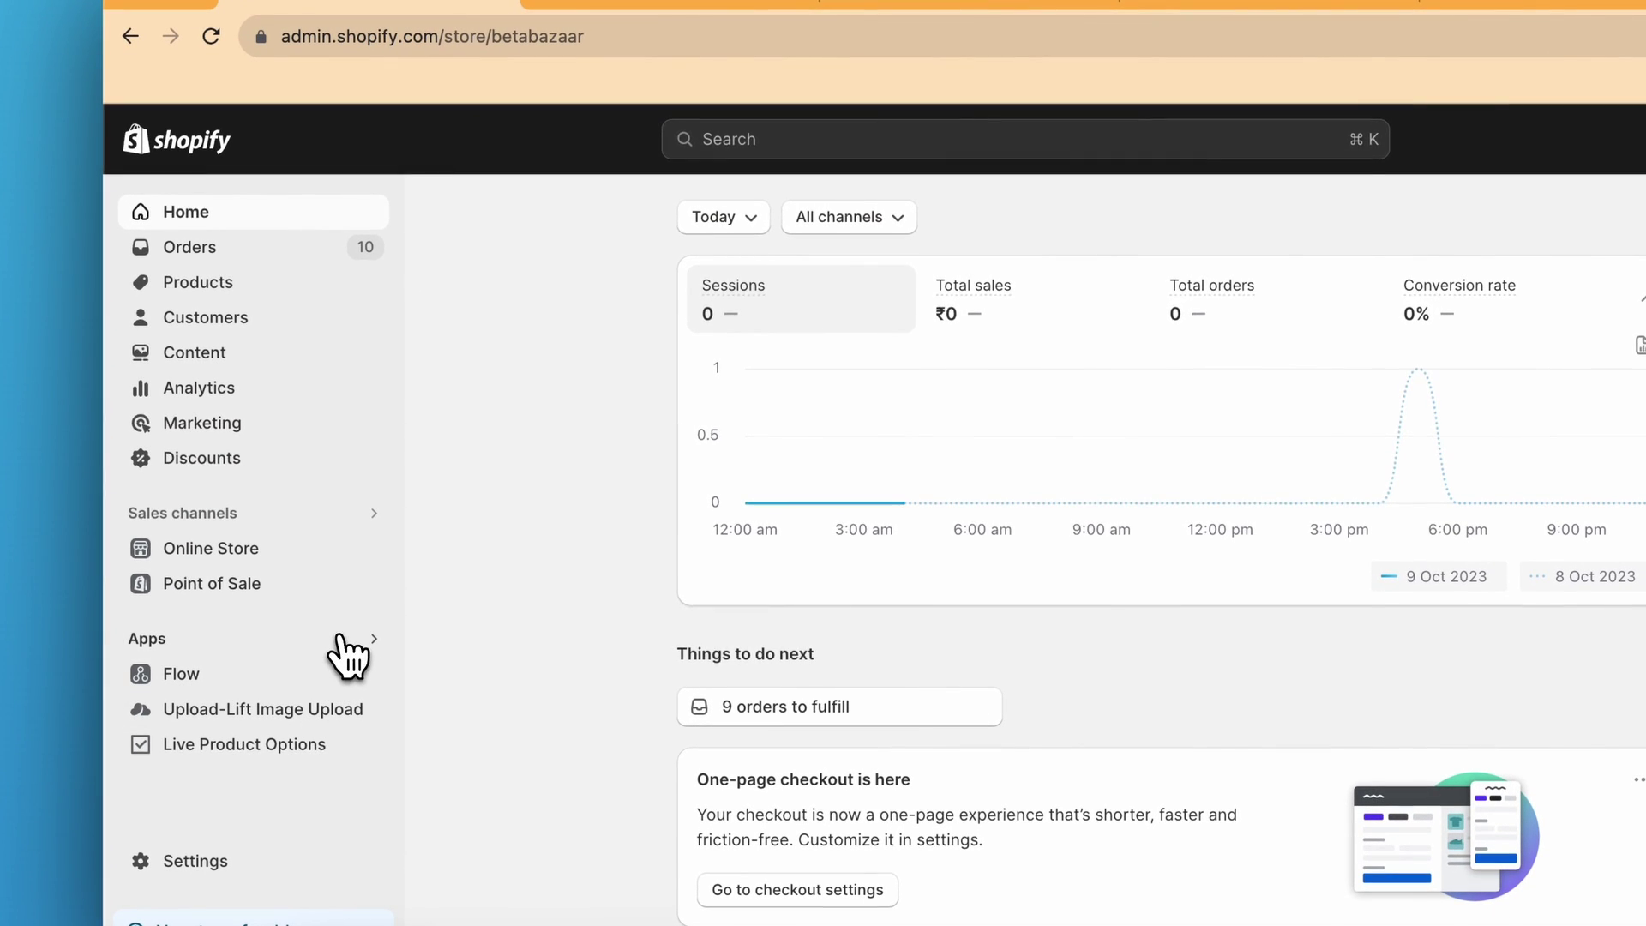
pyautogui.click(338, 641)
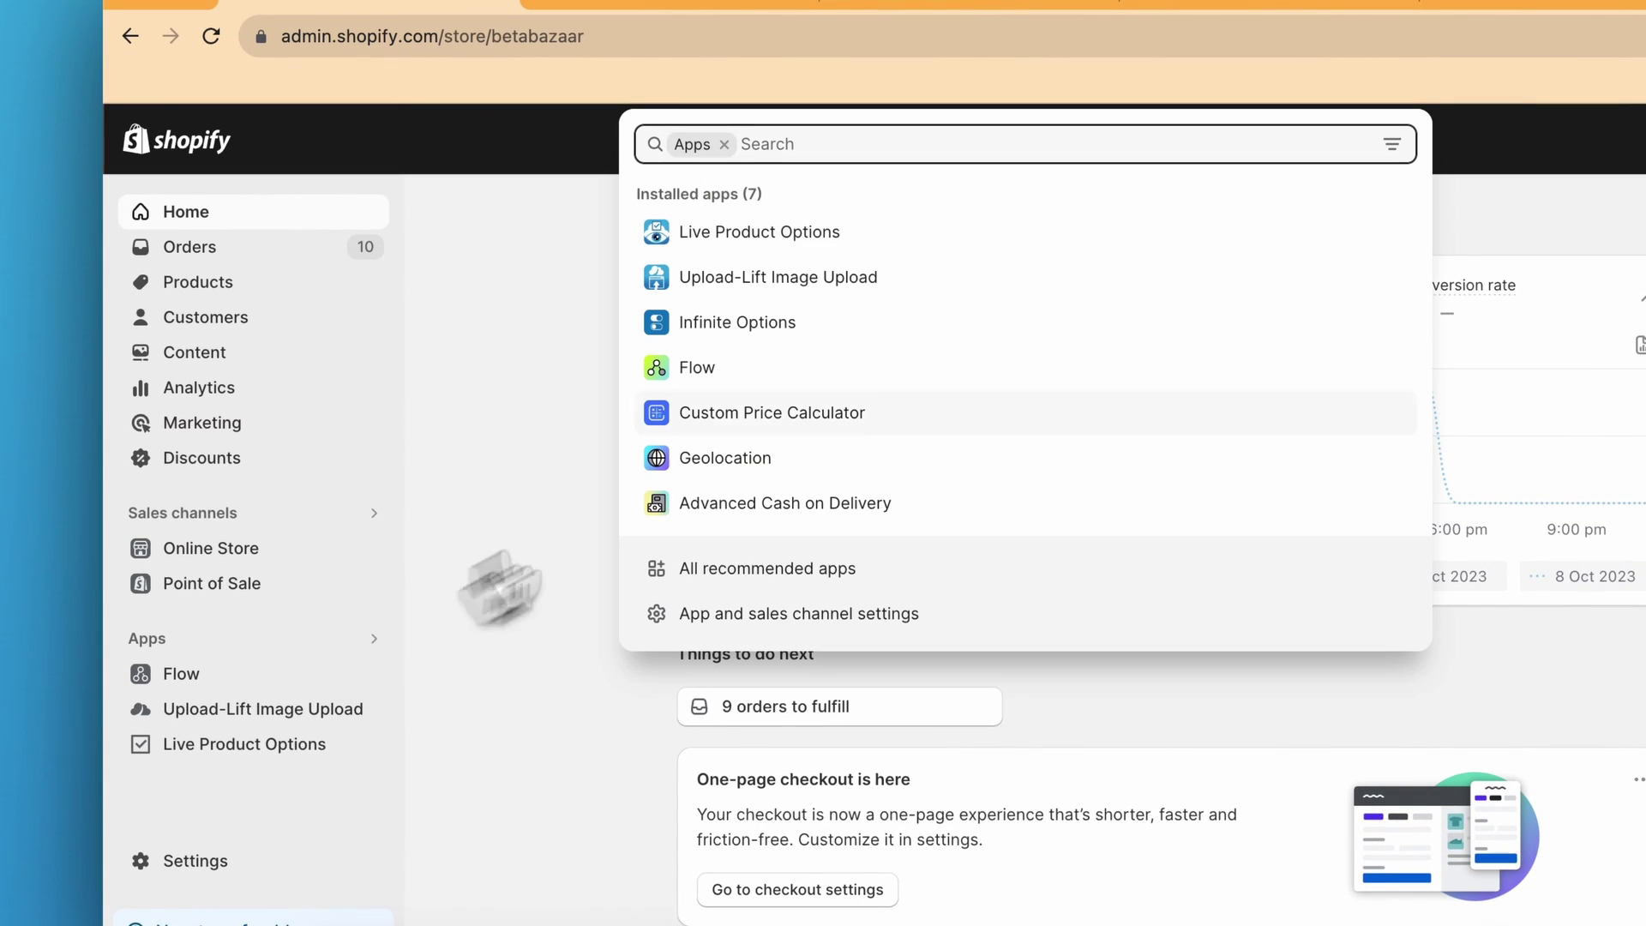
pyautogui.click(848, 234)
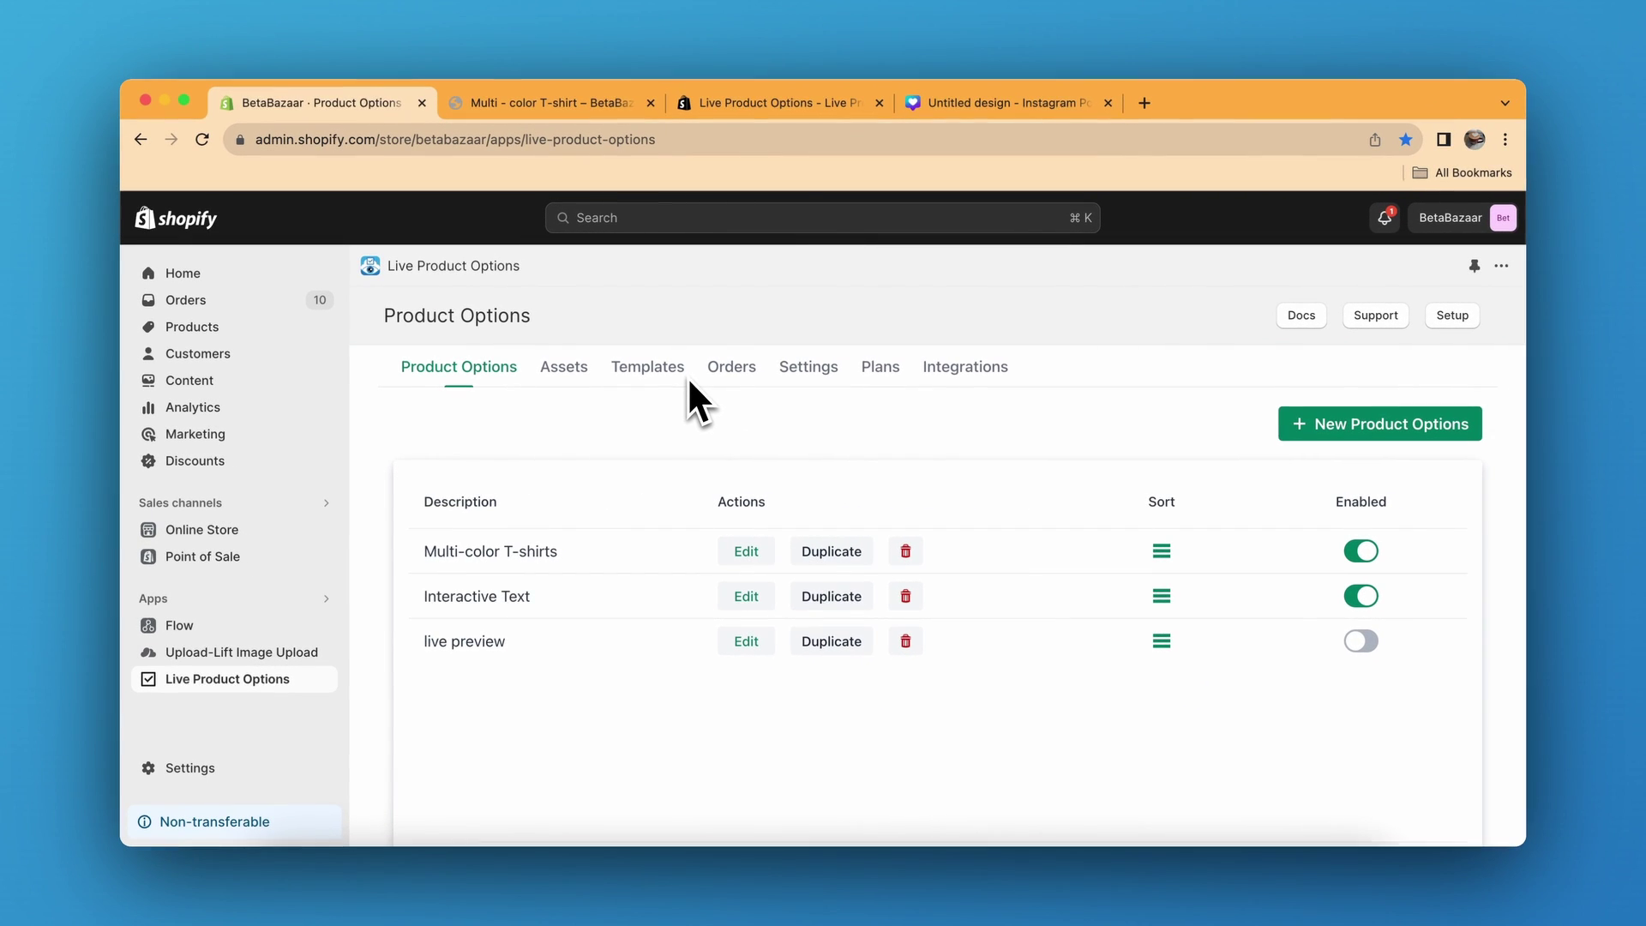
pyautogui.scroll(-2, 660, 475)
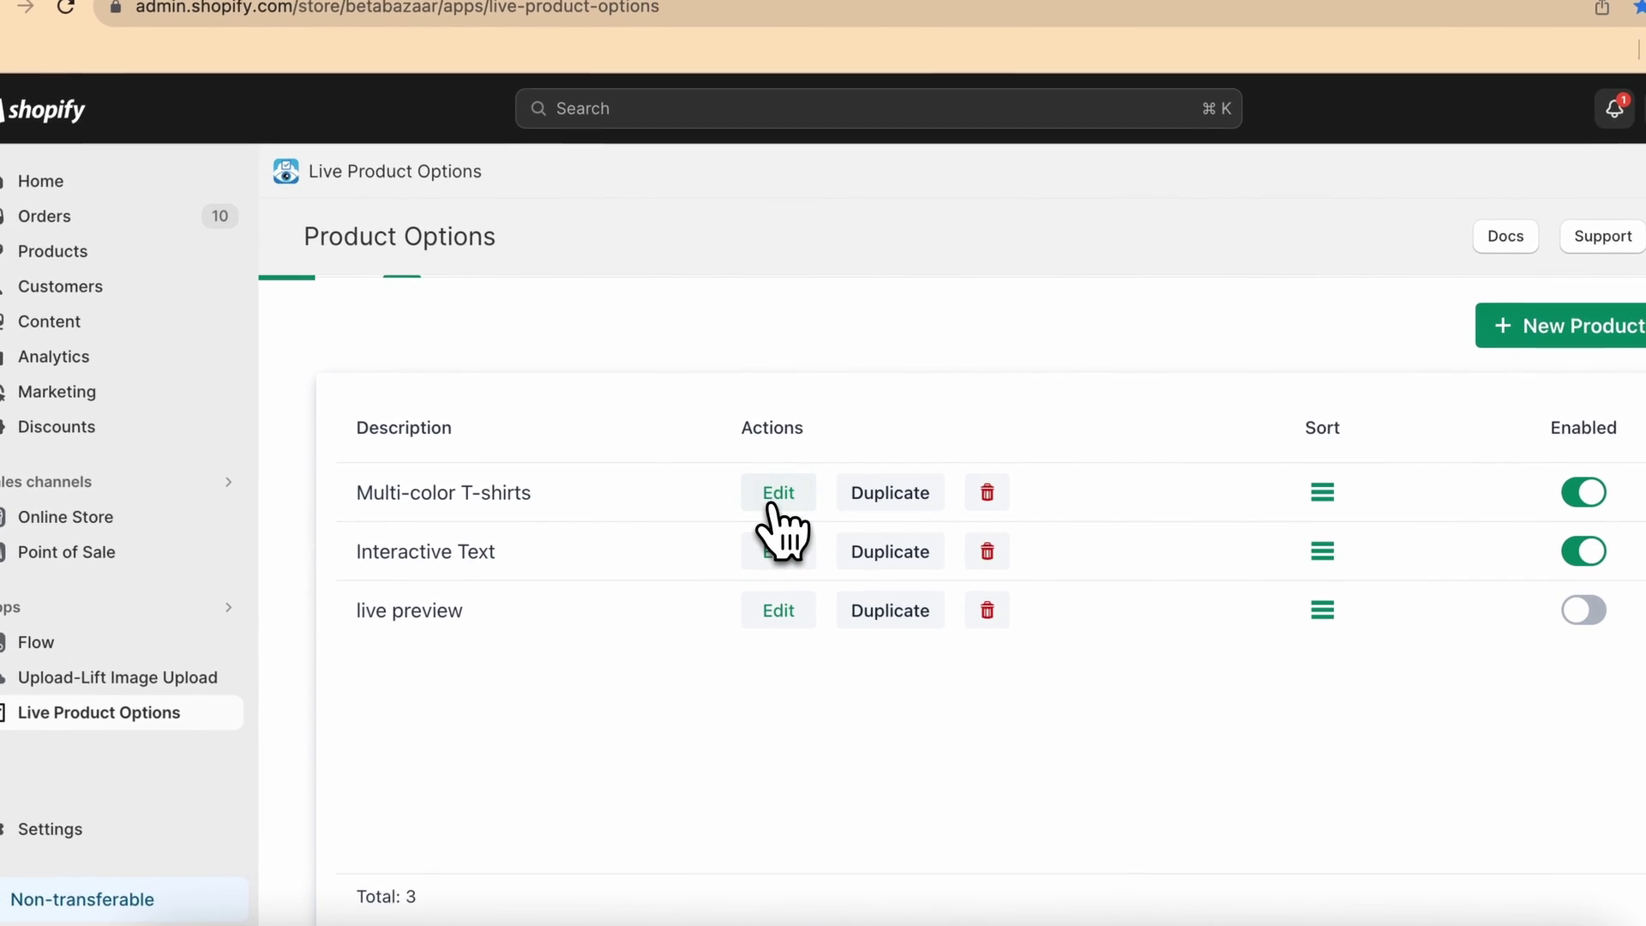
pyautogui.click(744, 514)
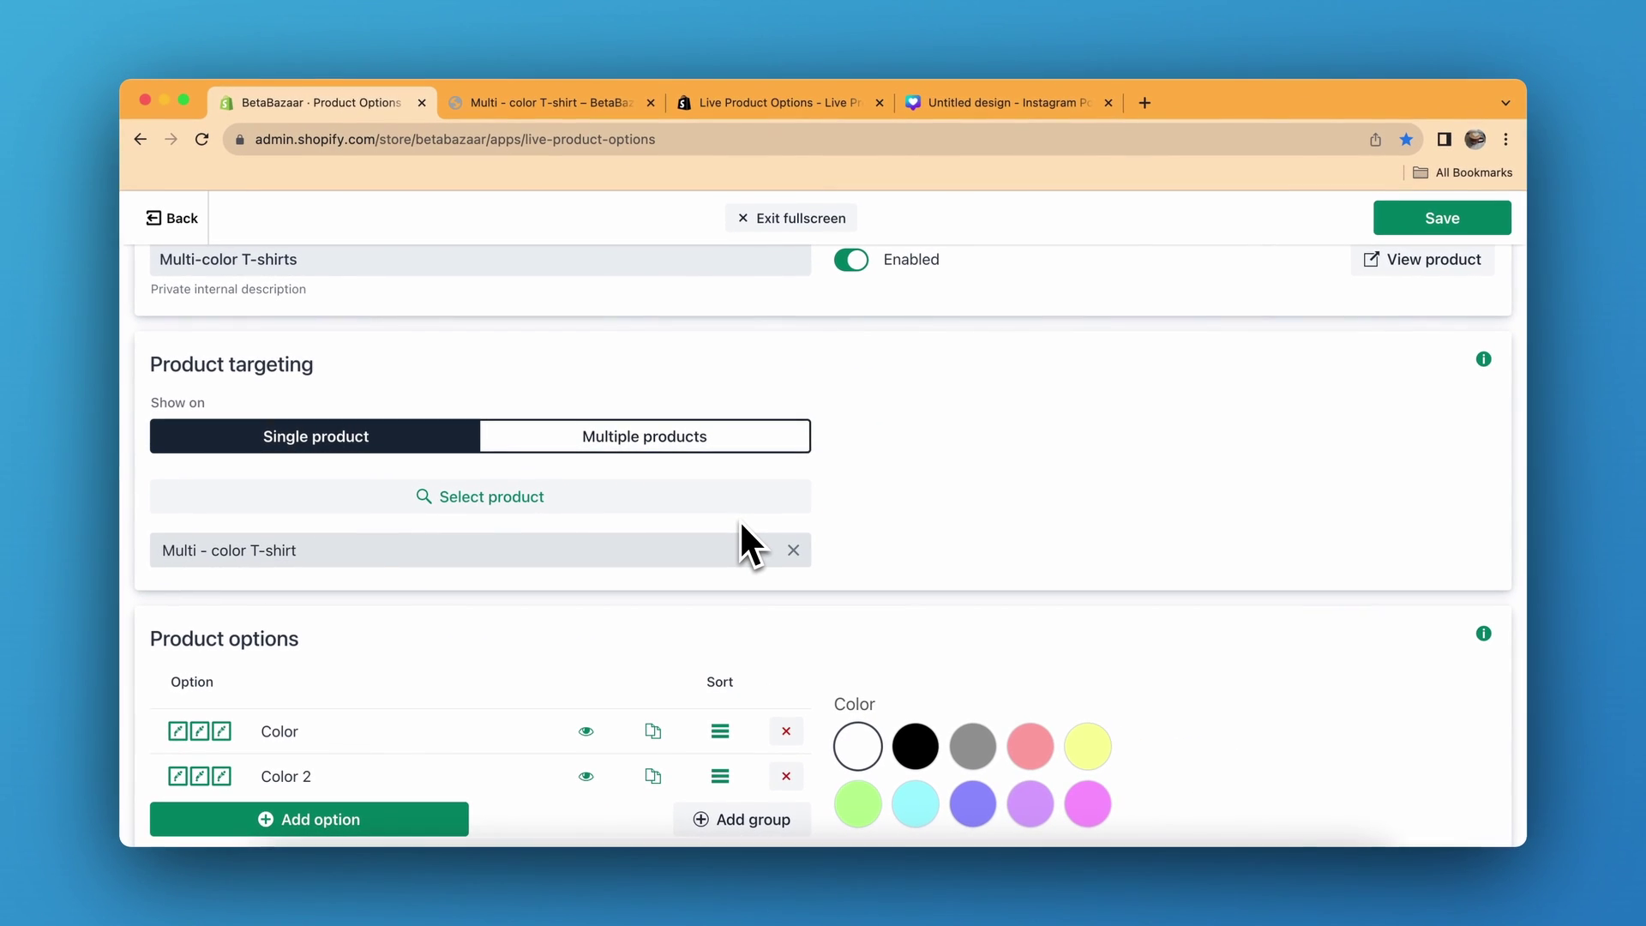
pyautogui.scroll(-2, 741, 524)
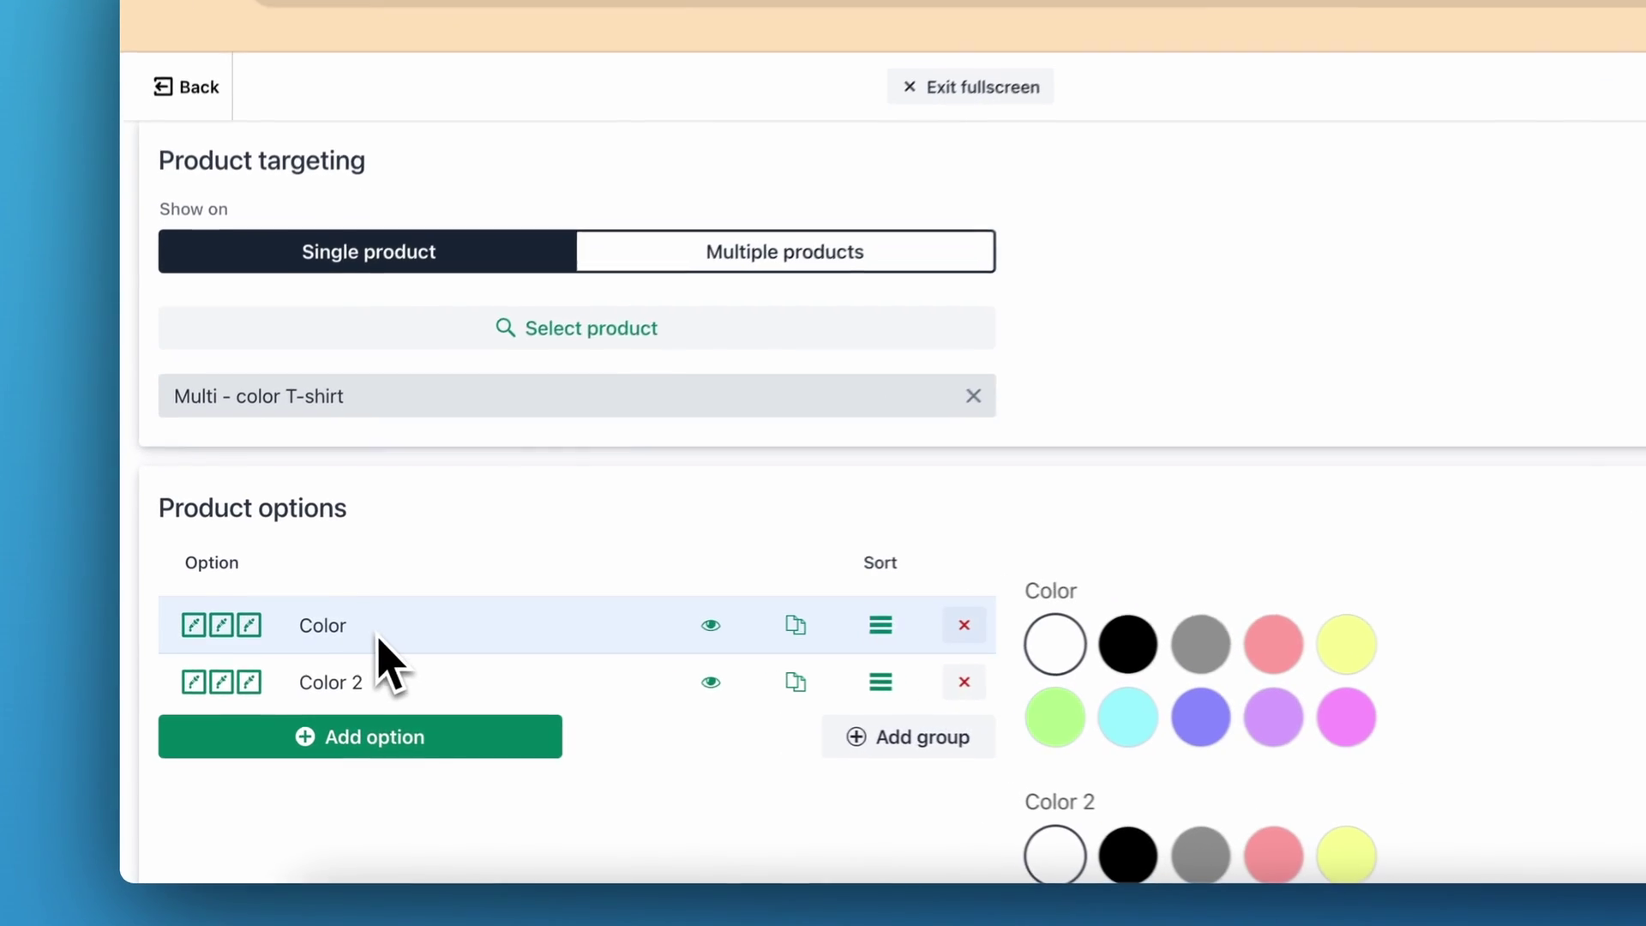
# Expand the Color option and keep its type as Color swatches
pyautogui.click(379, 637)
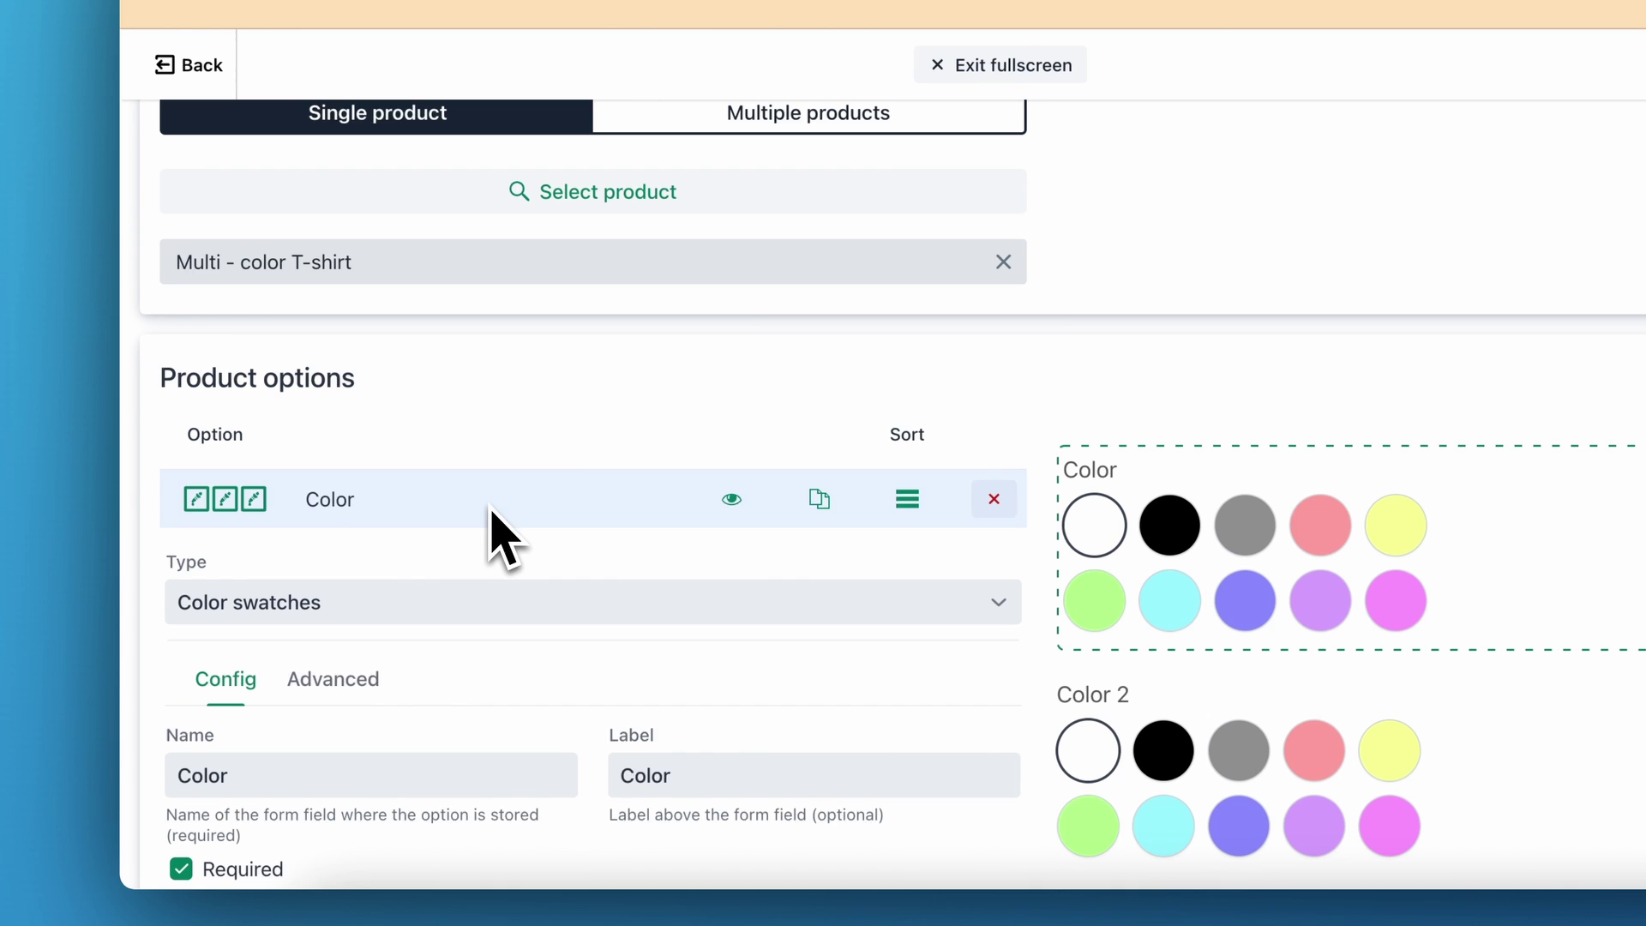
pyautogui.click(532, 600)
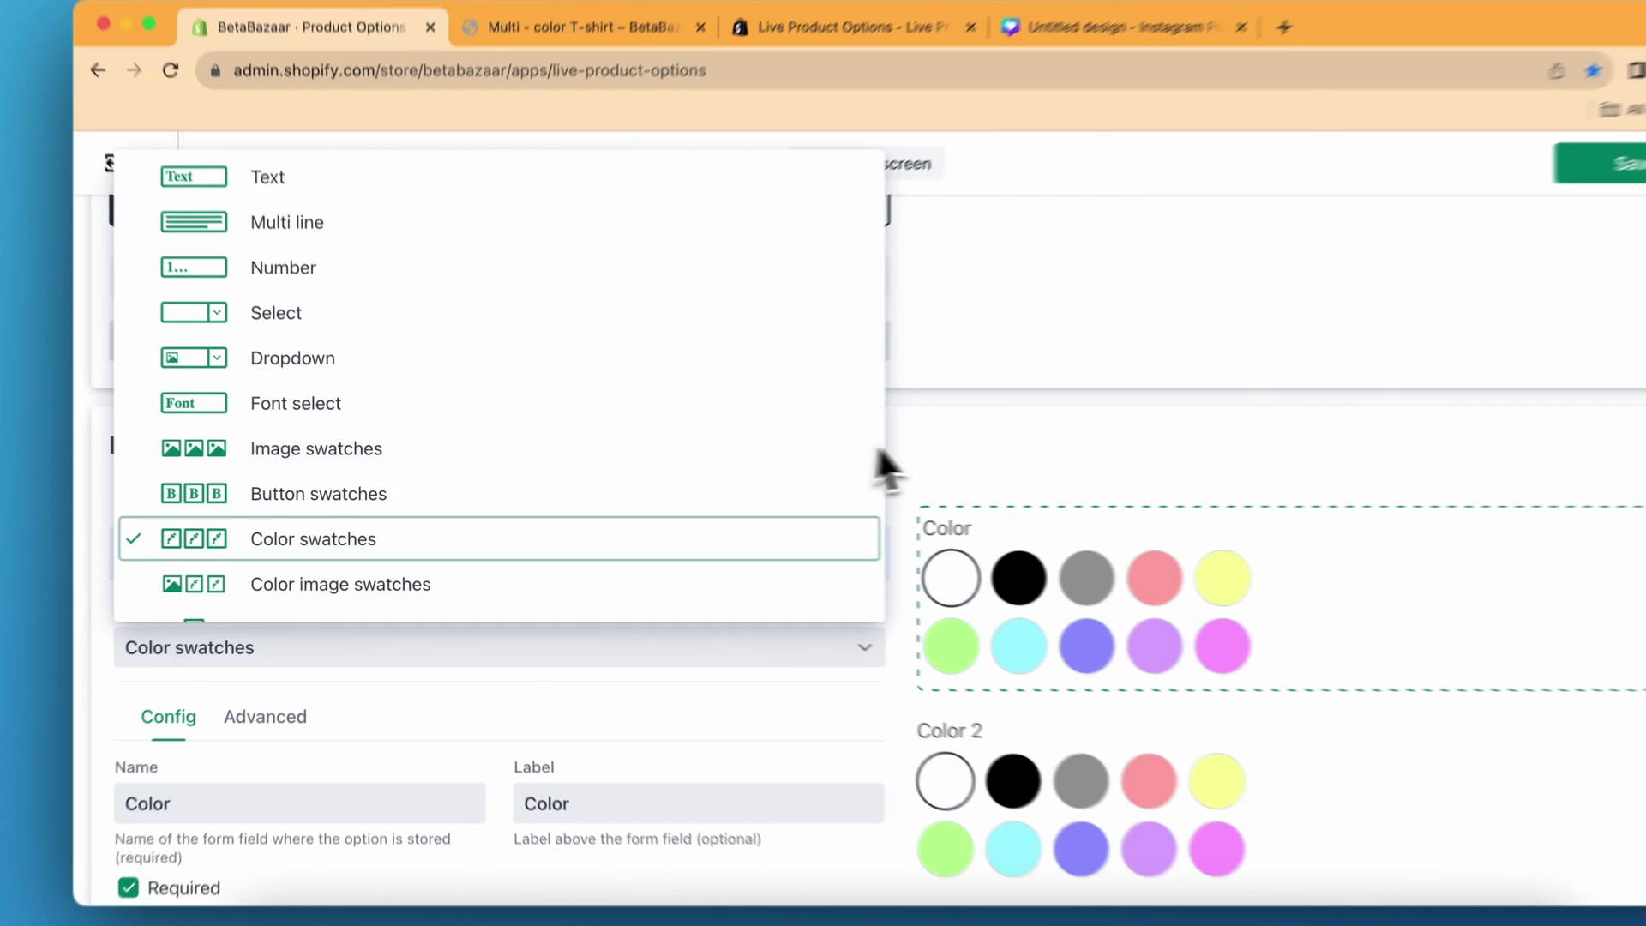
pyautogui.click(823, 471)
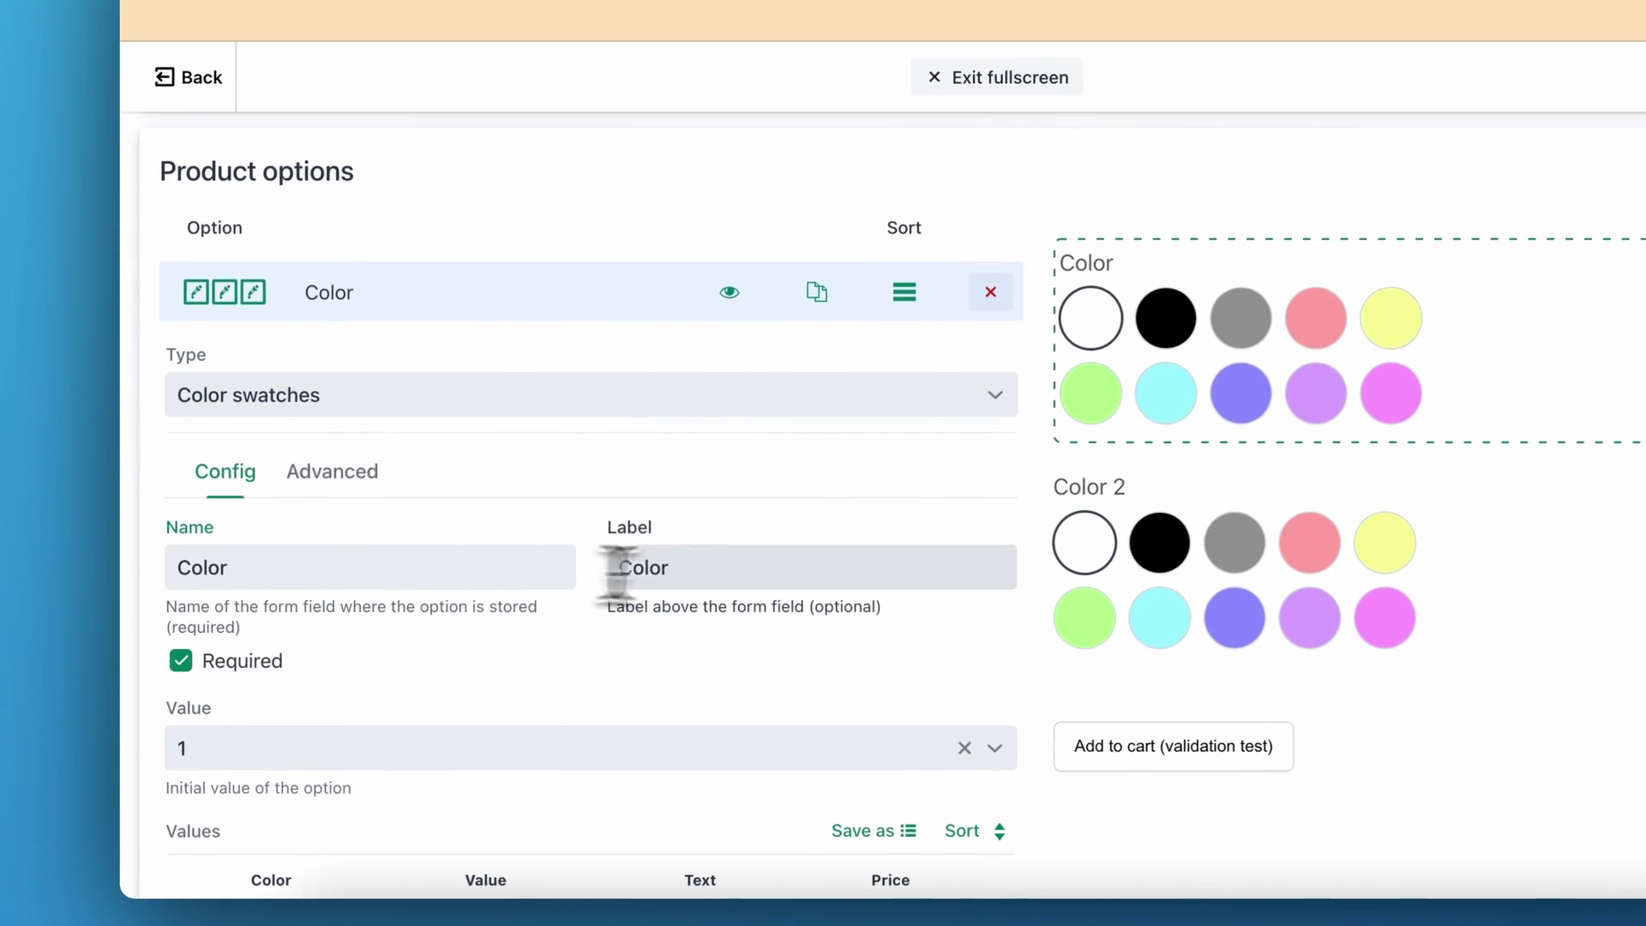
# Review the Color option's label and its ten hex-coded swatch values
pyautogui.click(548, 600)
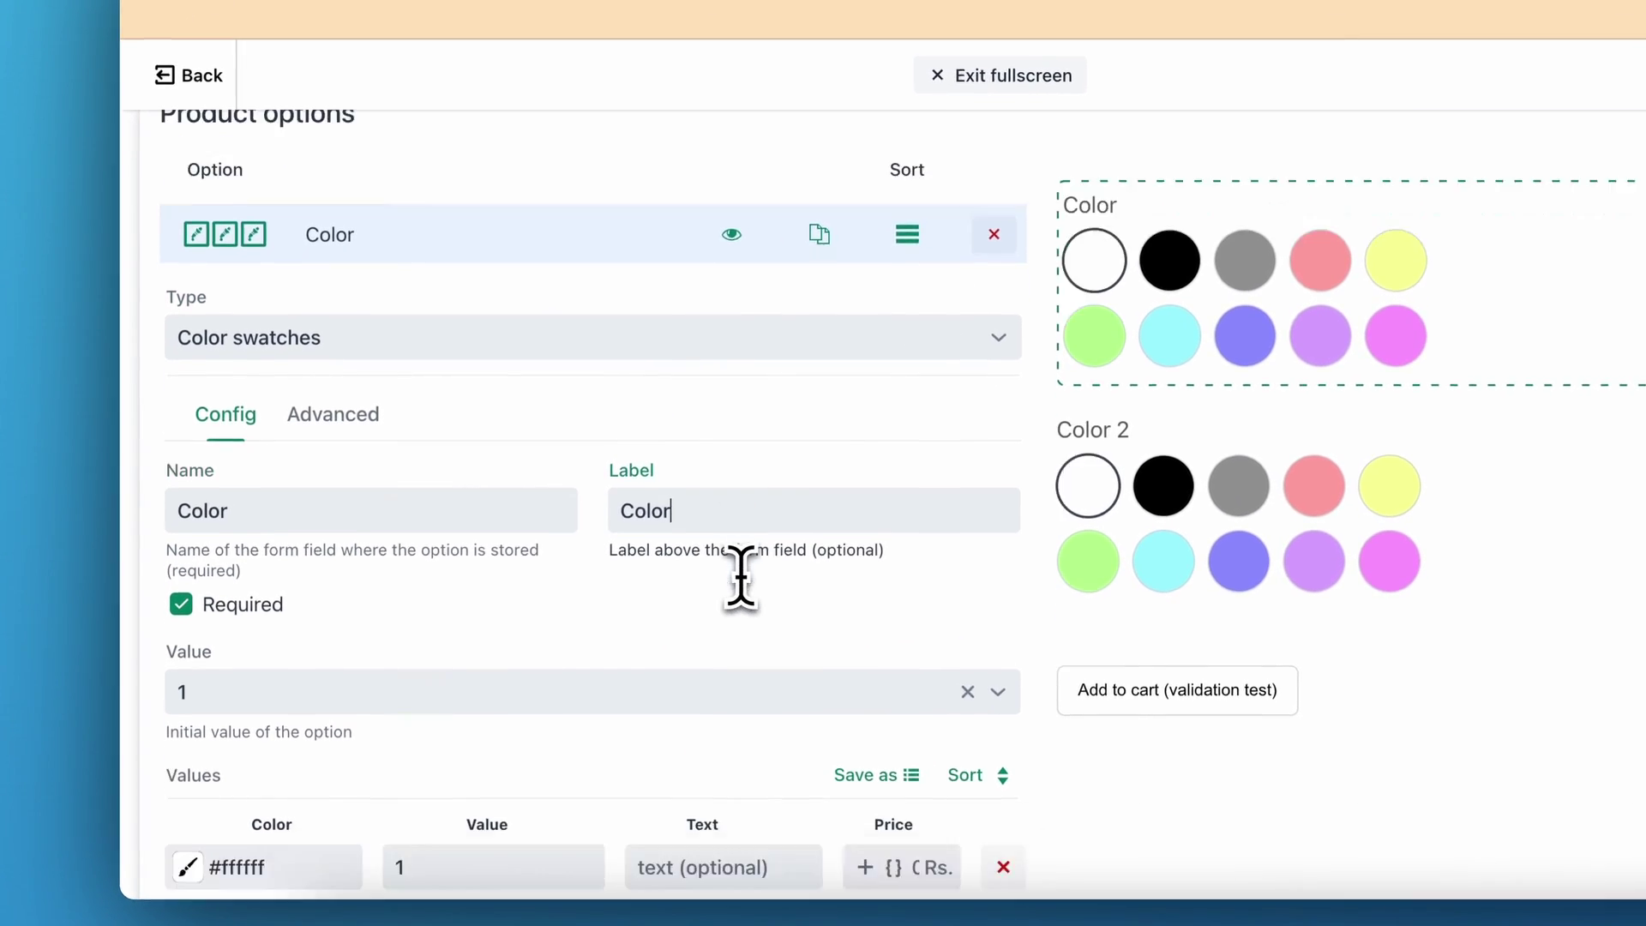
pyautogui.scroll(-5, 739, 570)
pyautogui.scroll(-1, 739, 570)
pyautogui.scroll(-3, 739, 570)
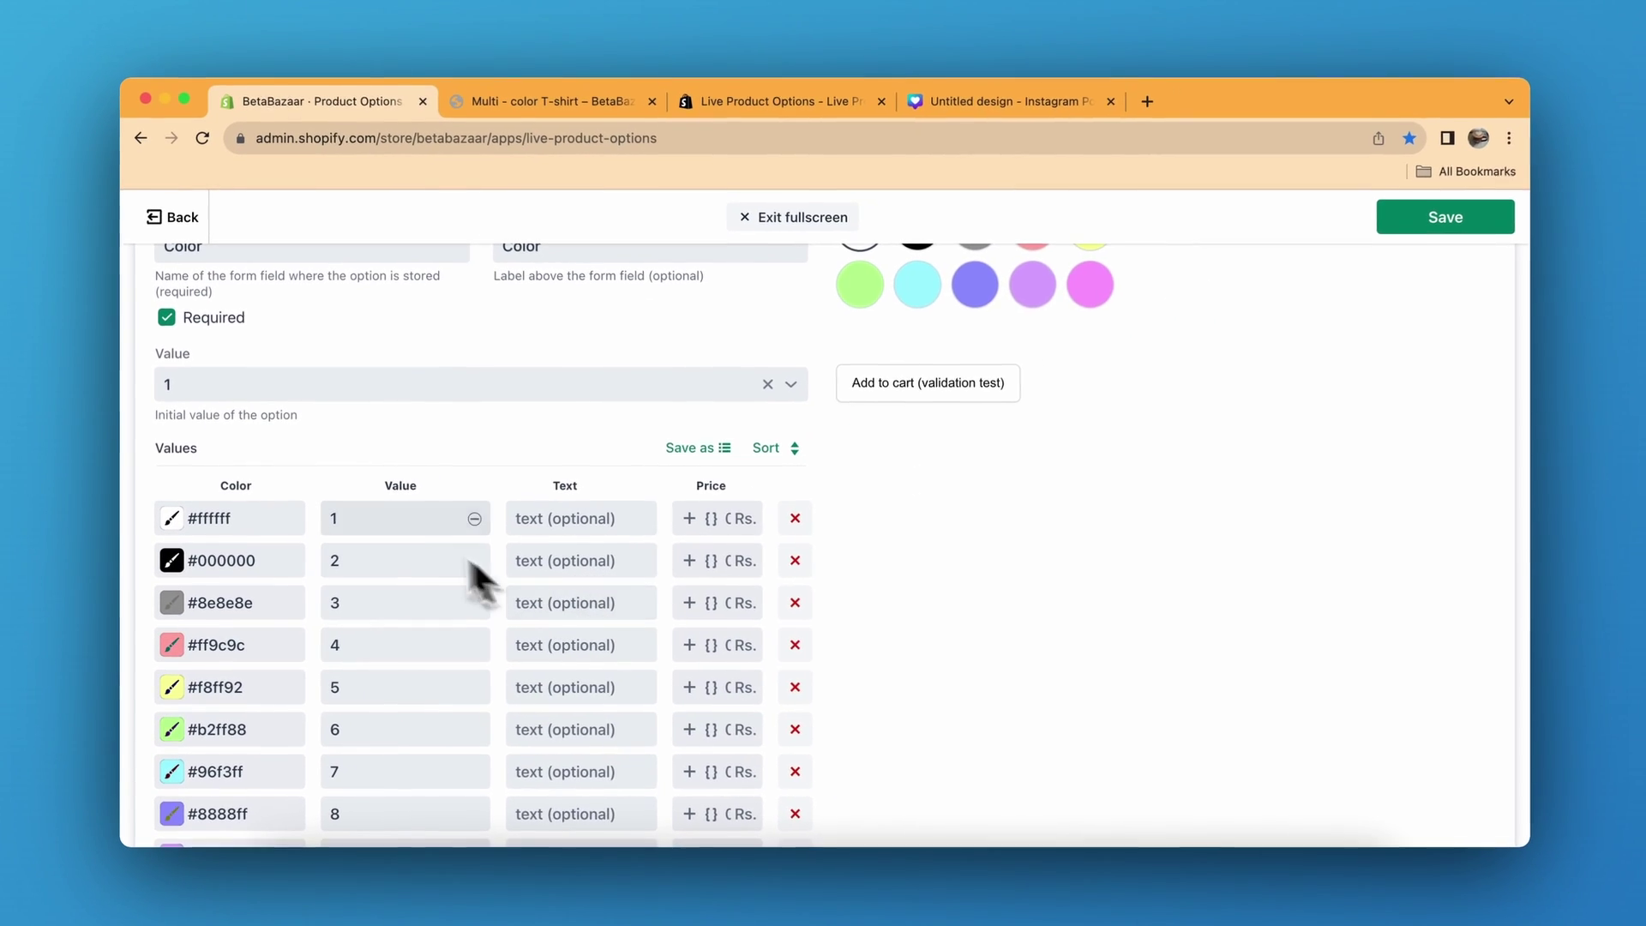
pyautogui.scroll(-3, 477, 570)
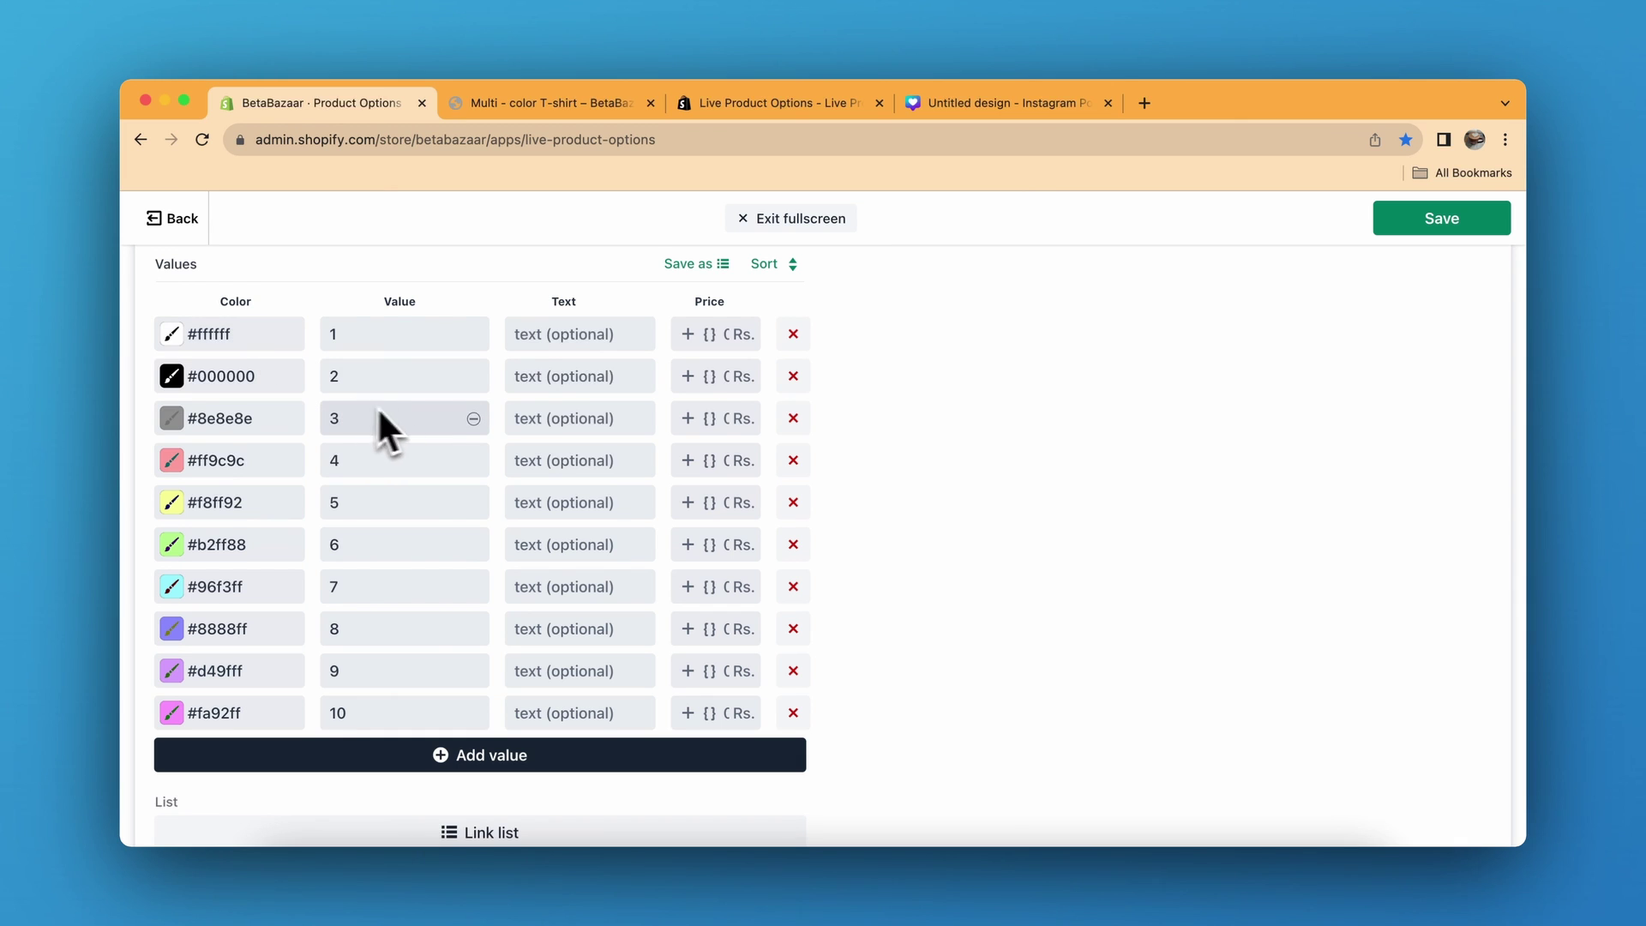
pyautogui.scroll(1, 470, 435)
pyautogui.scroll(2, 463, 475)
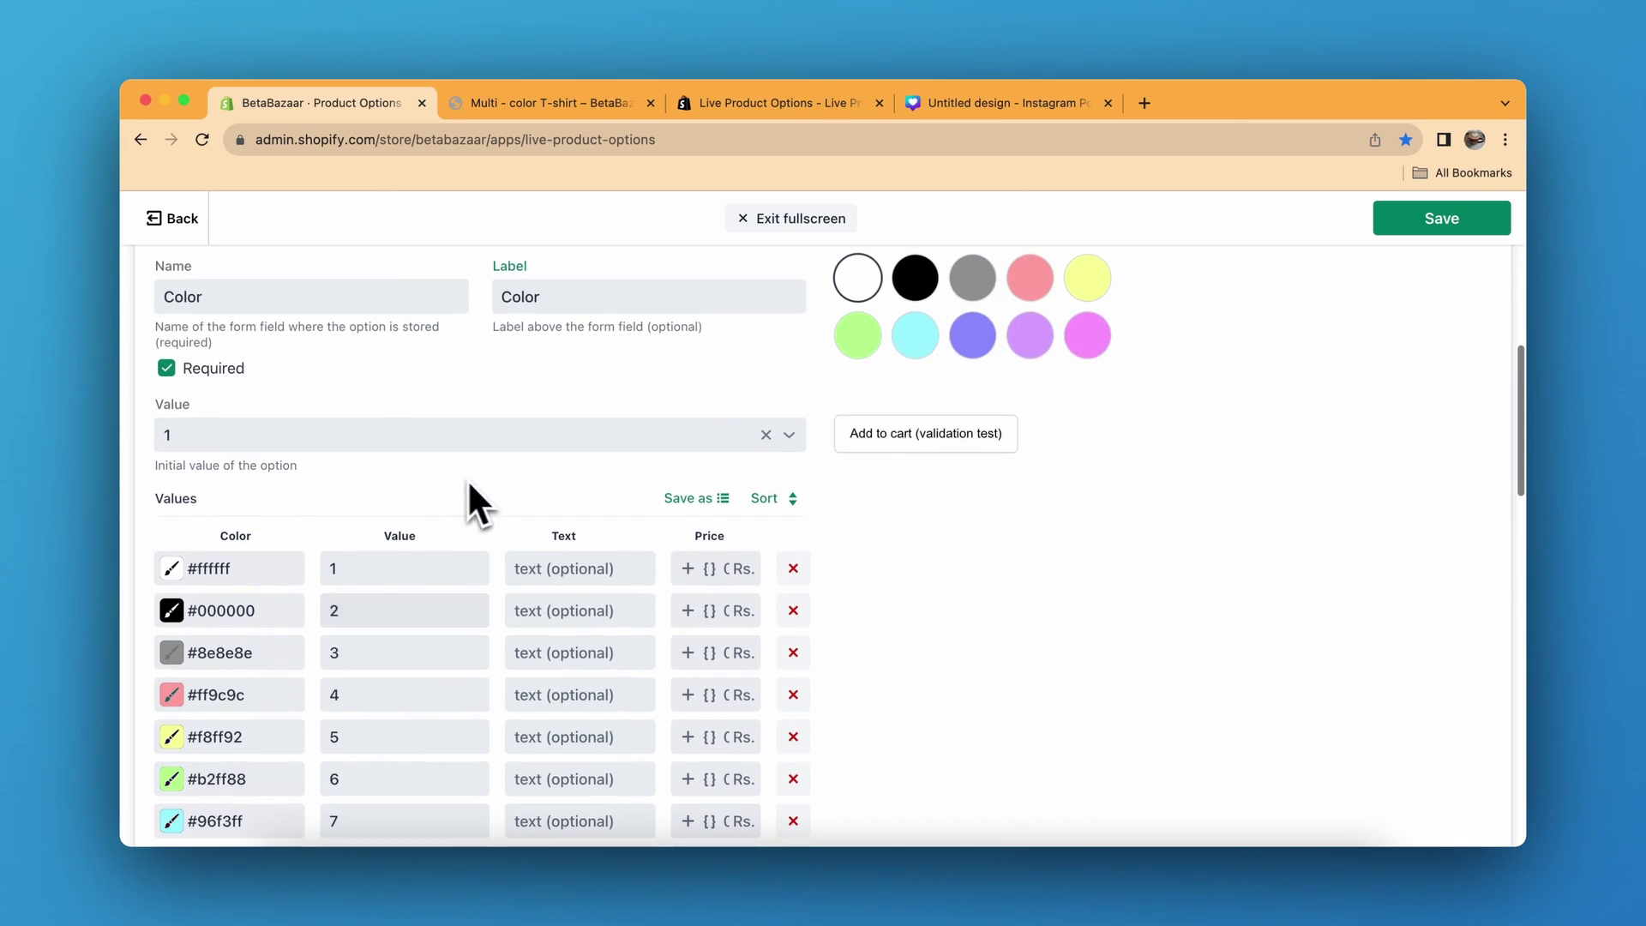
pyautogui.scroll(3, 466, 478)
# In the Color option's Advanced settings, try small swatches, then restore medium size
pyautogui.click(300, 396)
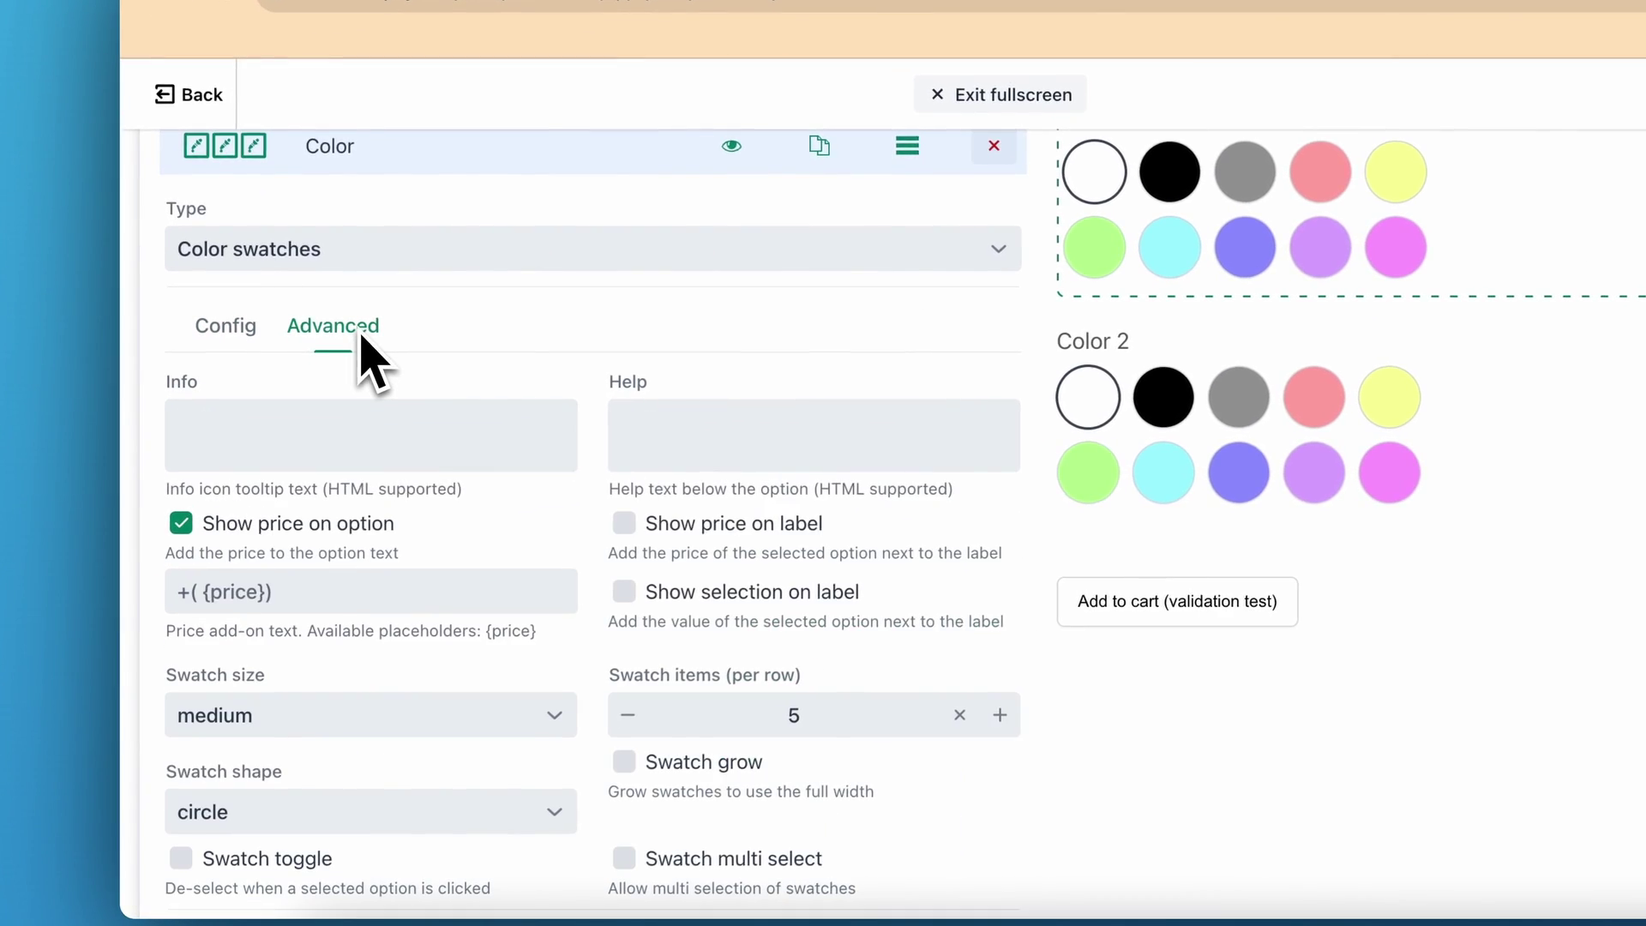
pyautogui.scroll(-2, 513, 396)
pyautogui.scroll(-3, 515, 403)
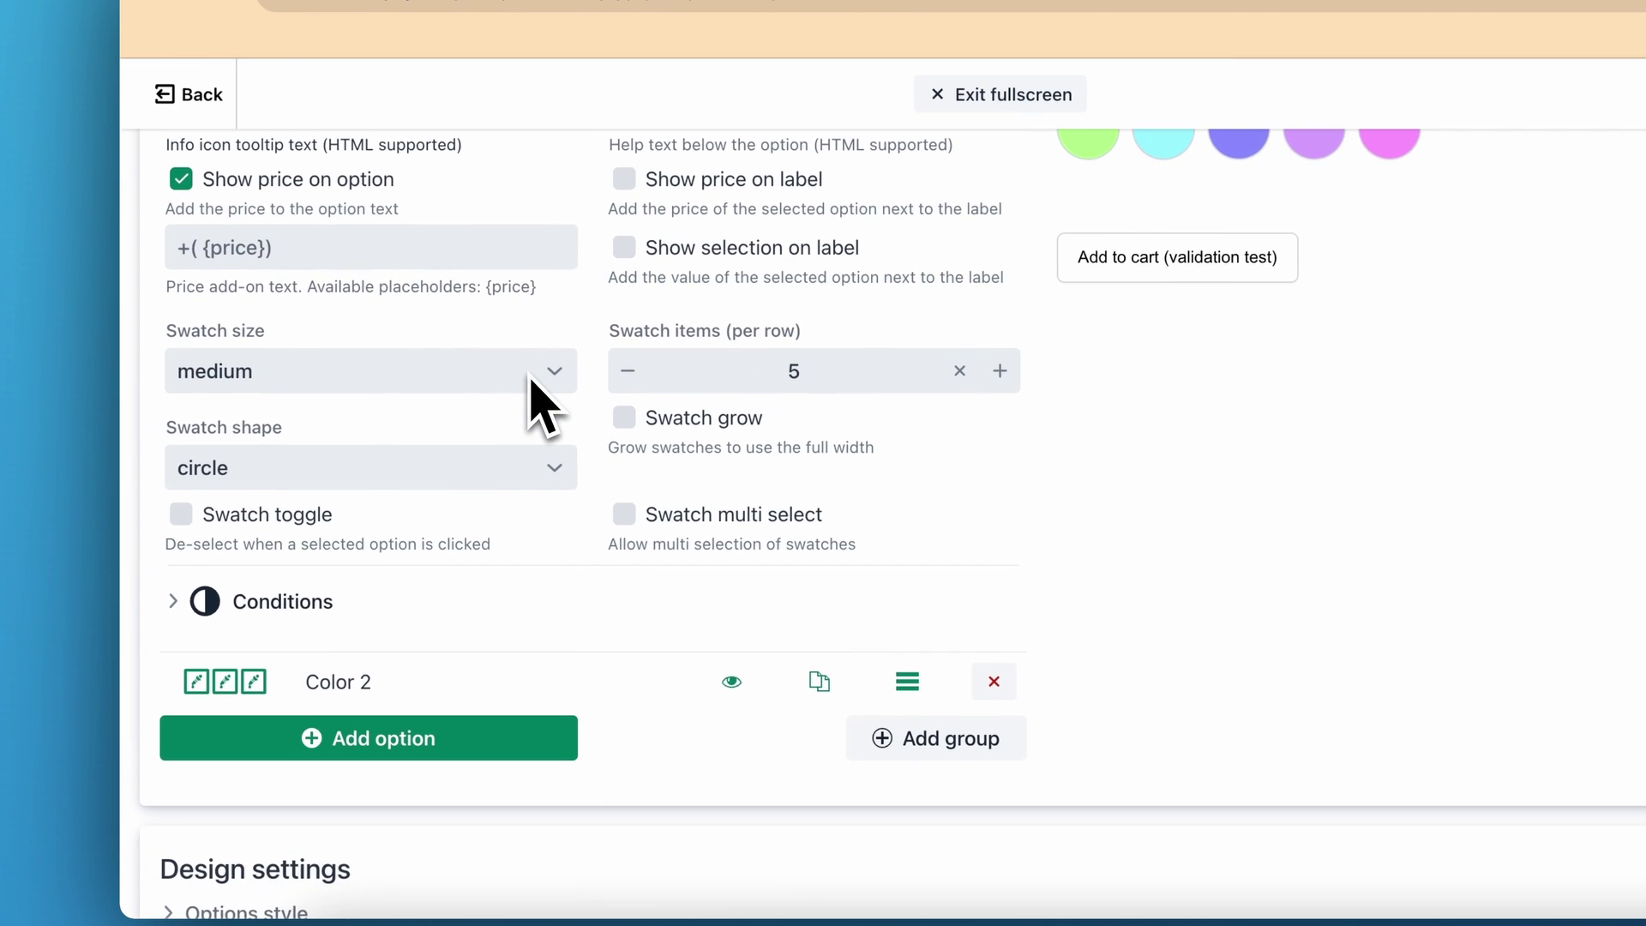
pyautogui.scroll(1, 498, 412)
pyautogui.click(471, 420)
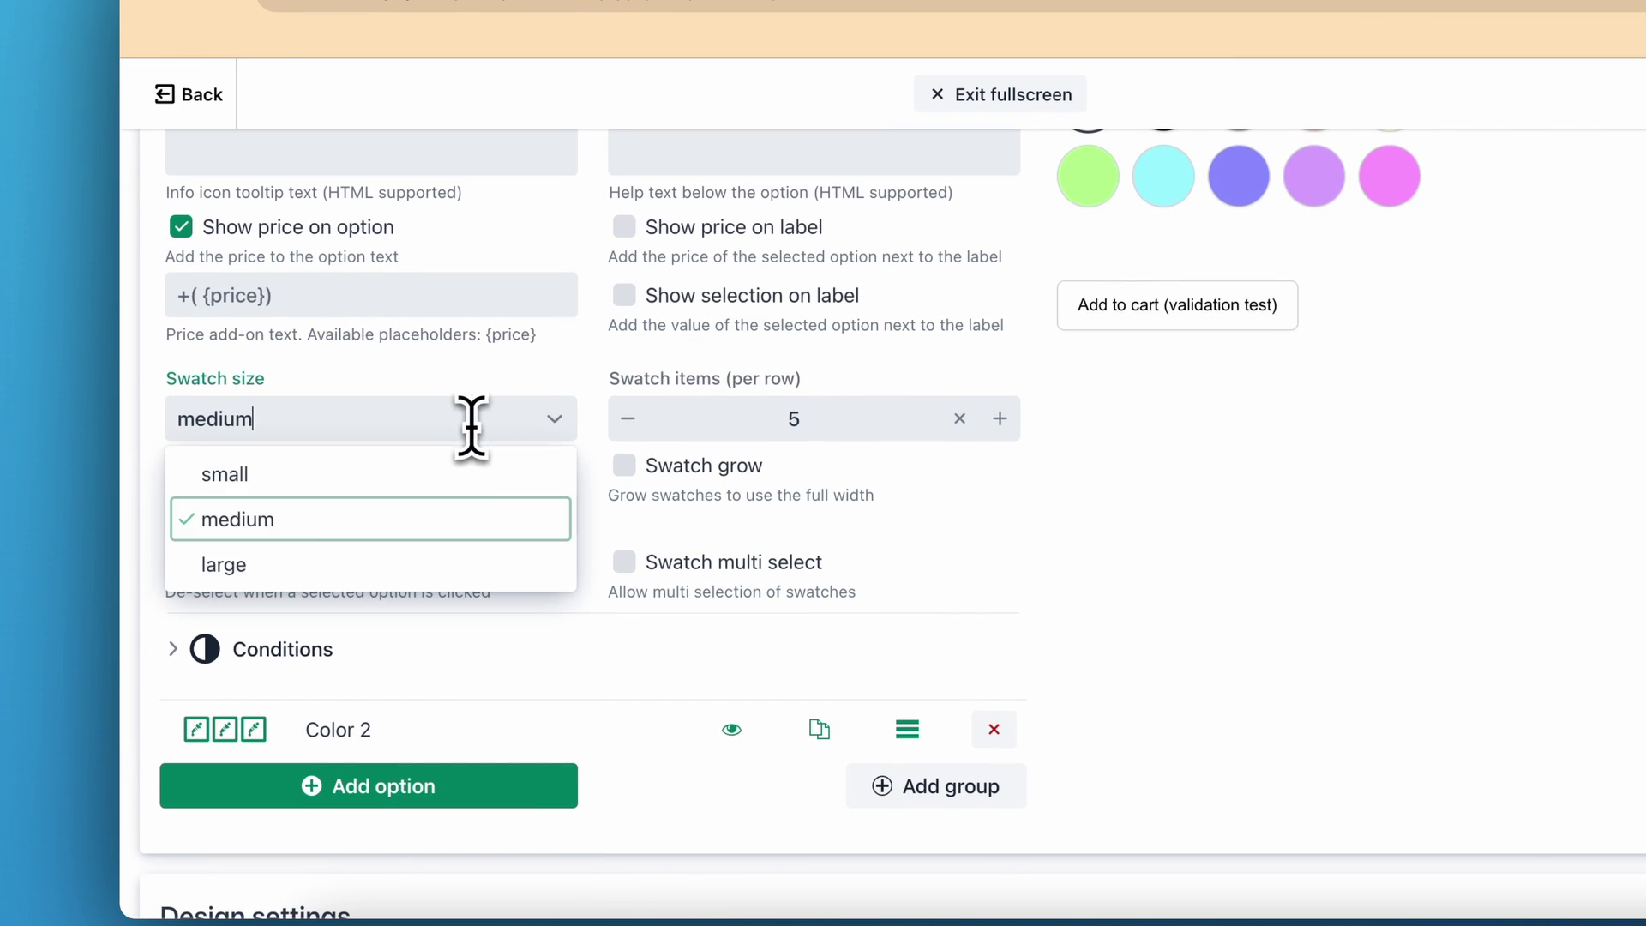
pyautogui.click(397, 471)
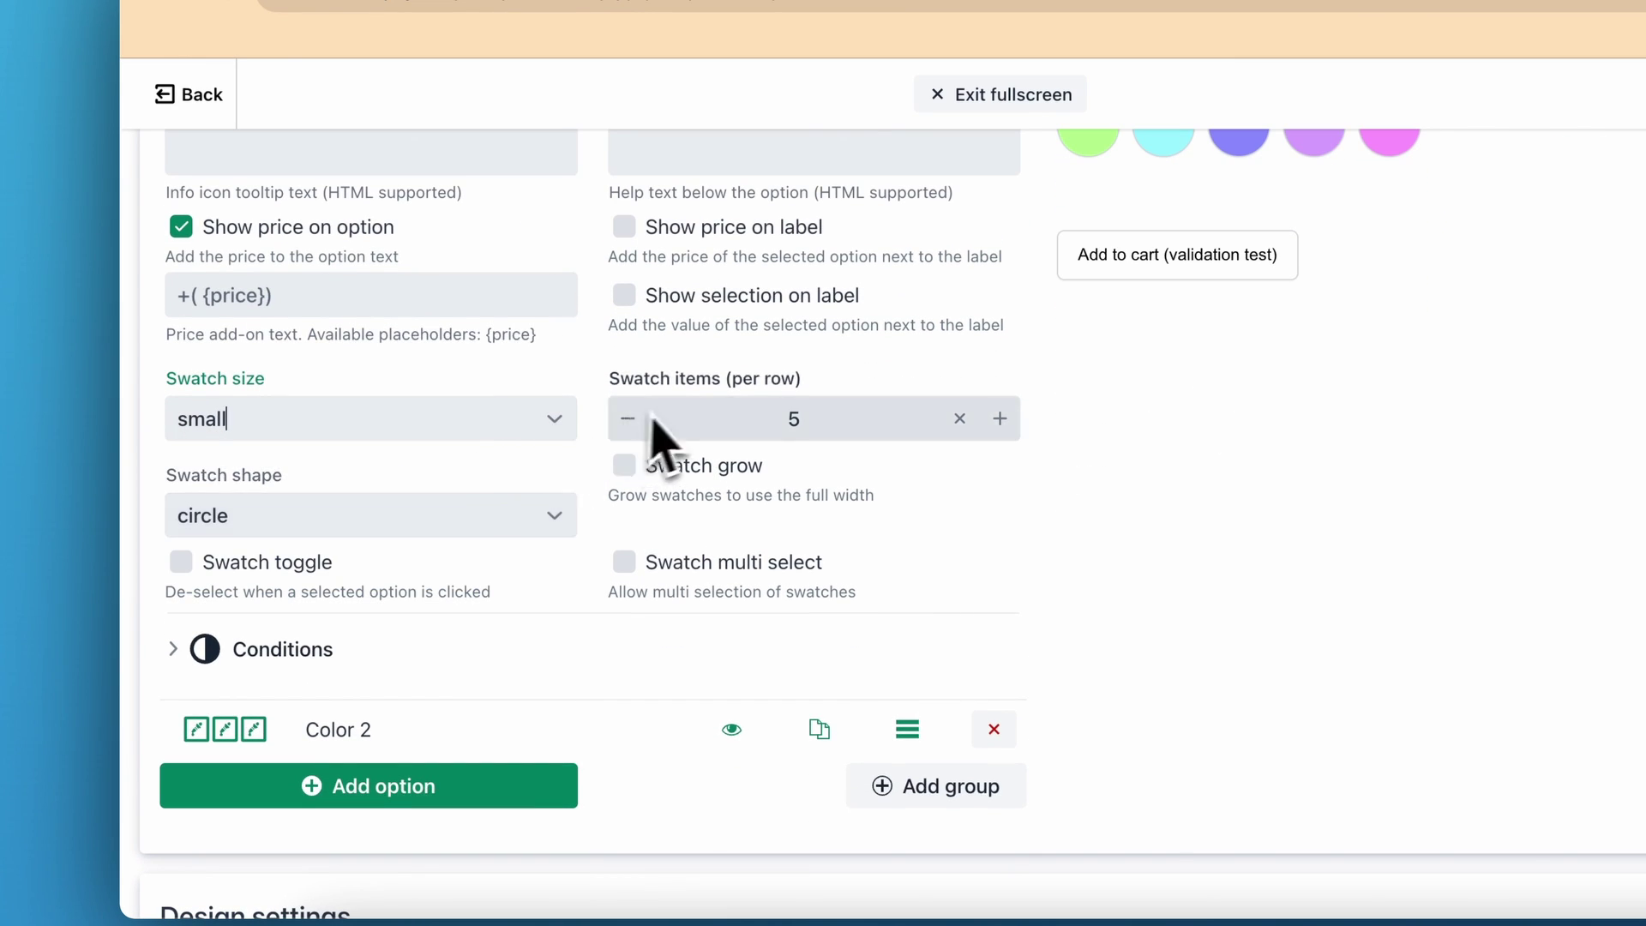
pyautogui.scroll(1, 686, 420)
pyautogui.click(404, 463)
pyautogui.click(471, 569)
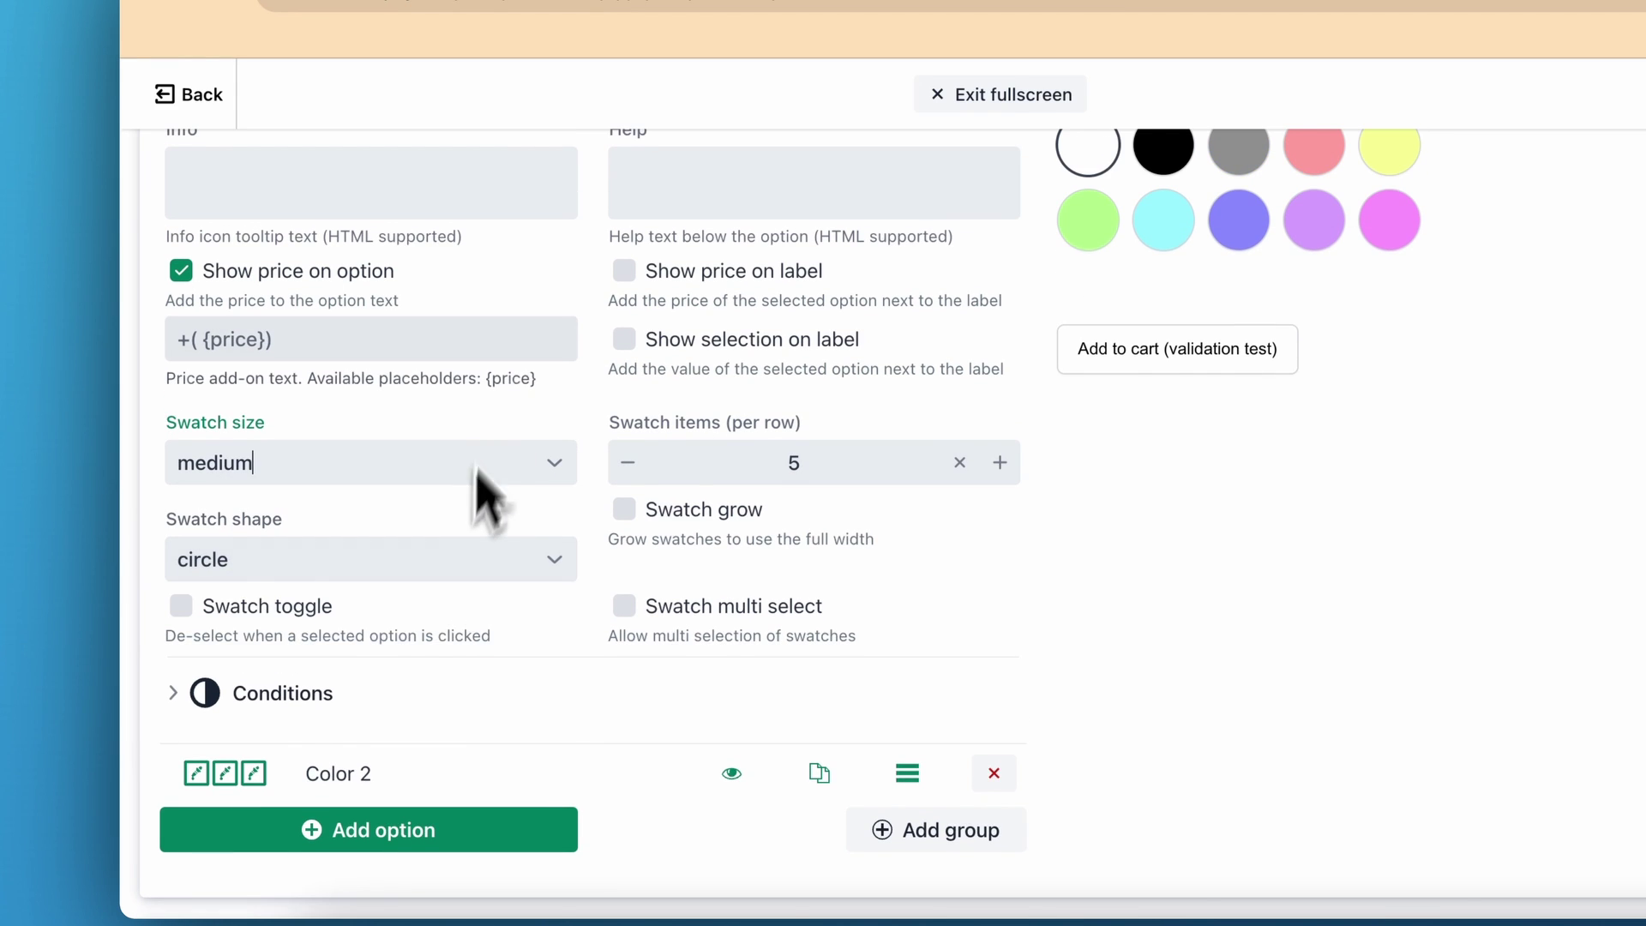
# Try the rect swatch shape, then set the shape back to circle
pyautogui.scroll(1, 488, 480)
pyautogui.click(470, 608)
pyautogui.click(416, 708)
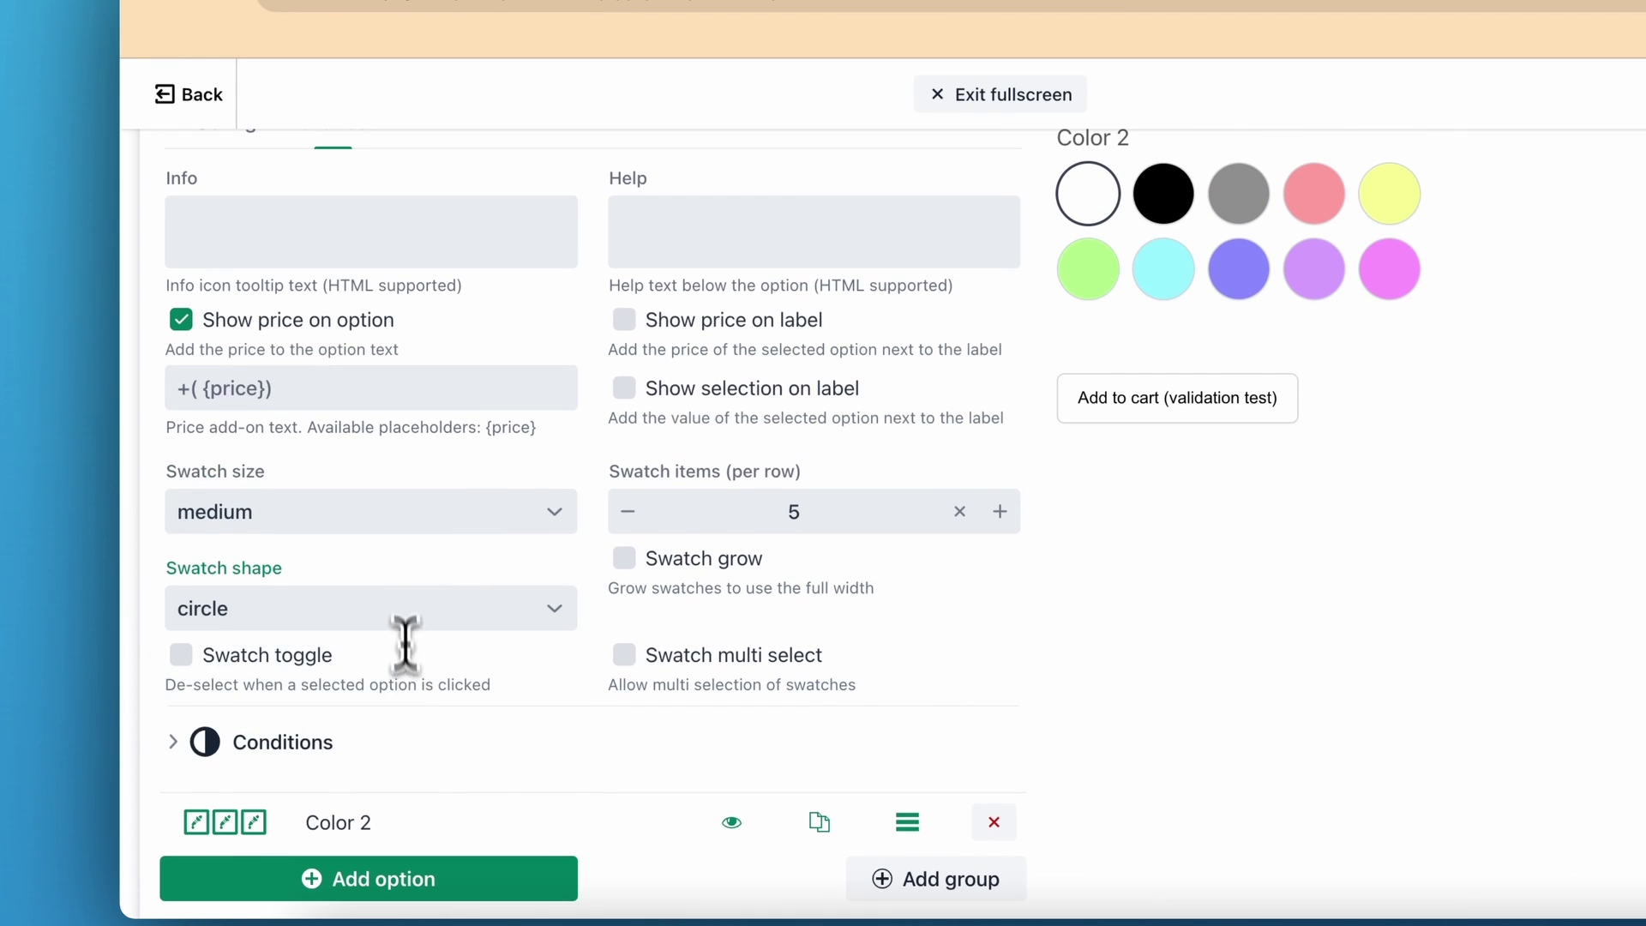
pyautogui.click(403, 610)
pyautogui.click(401, 667)
pyautogui.click(403, 610)
pyautogui.click(403, 708)
# Enable swatch toggle and swatch multi-select for the Color option
pyautogui.scroll(-1, 515, 613)
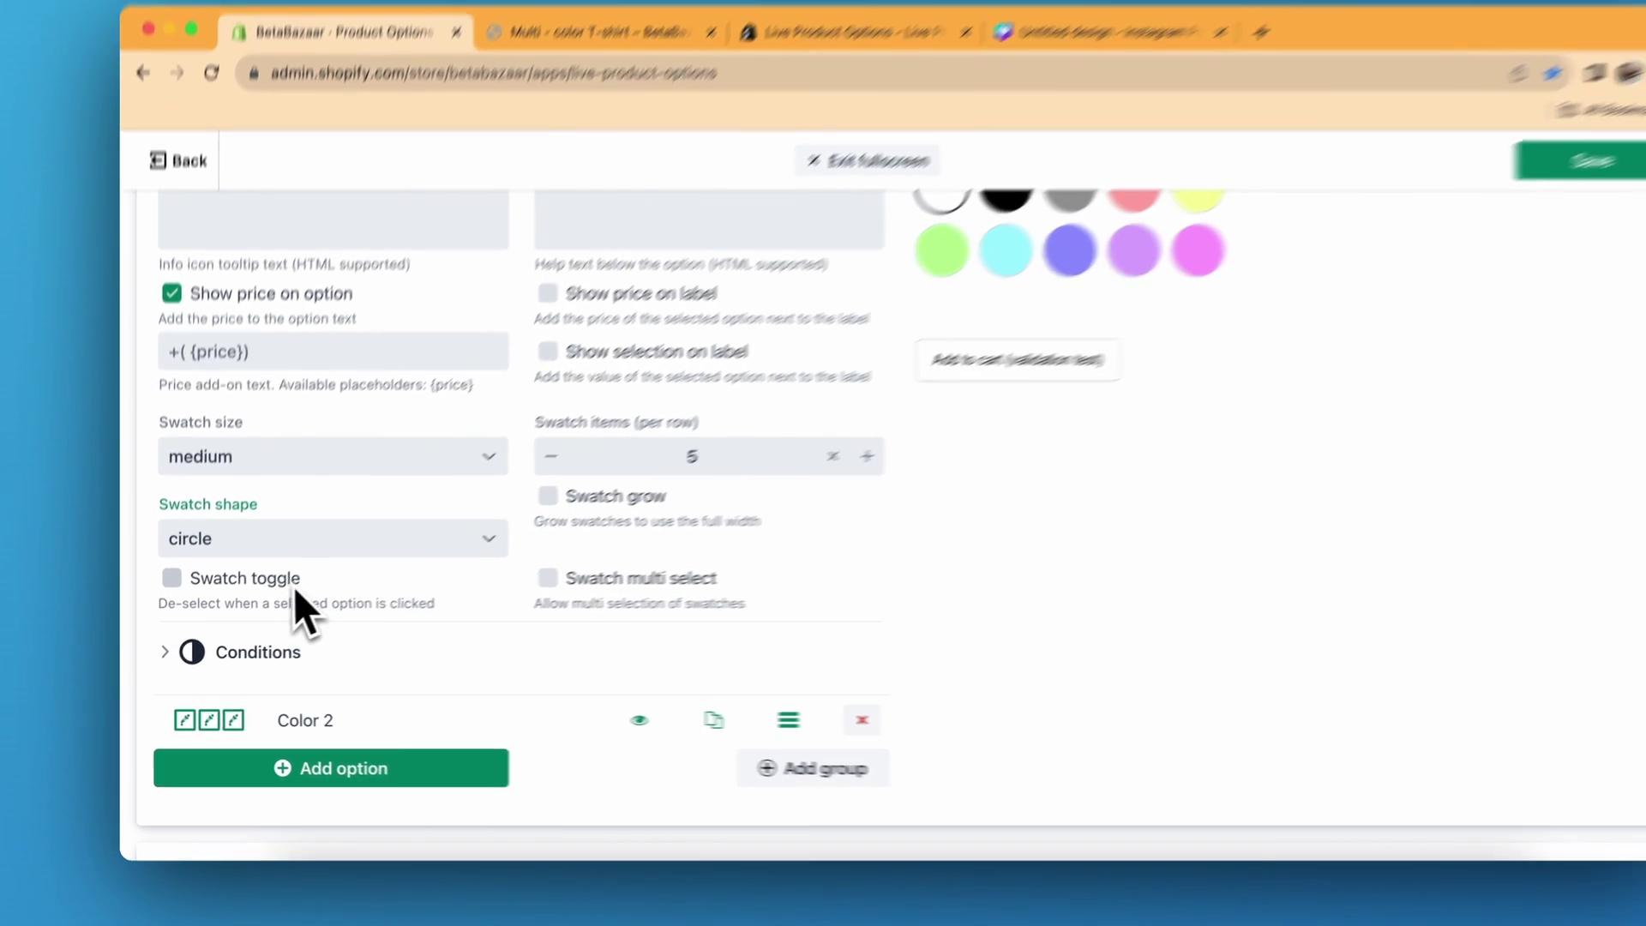
pyautogui.click(294, 583)
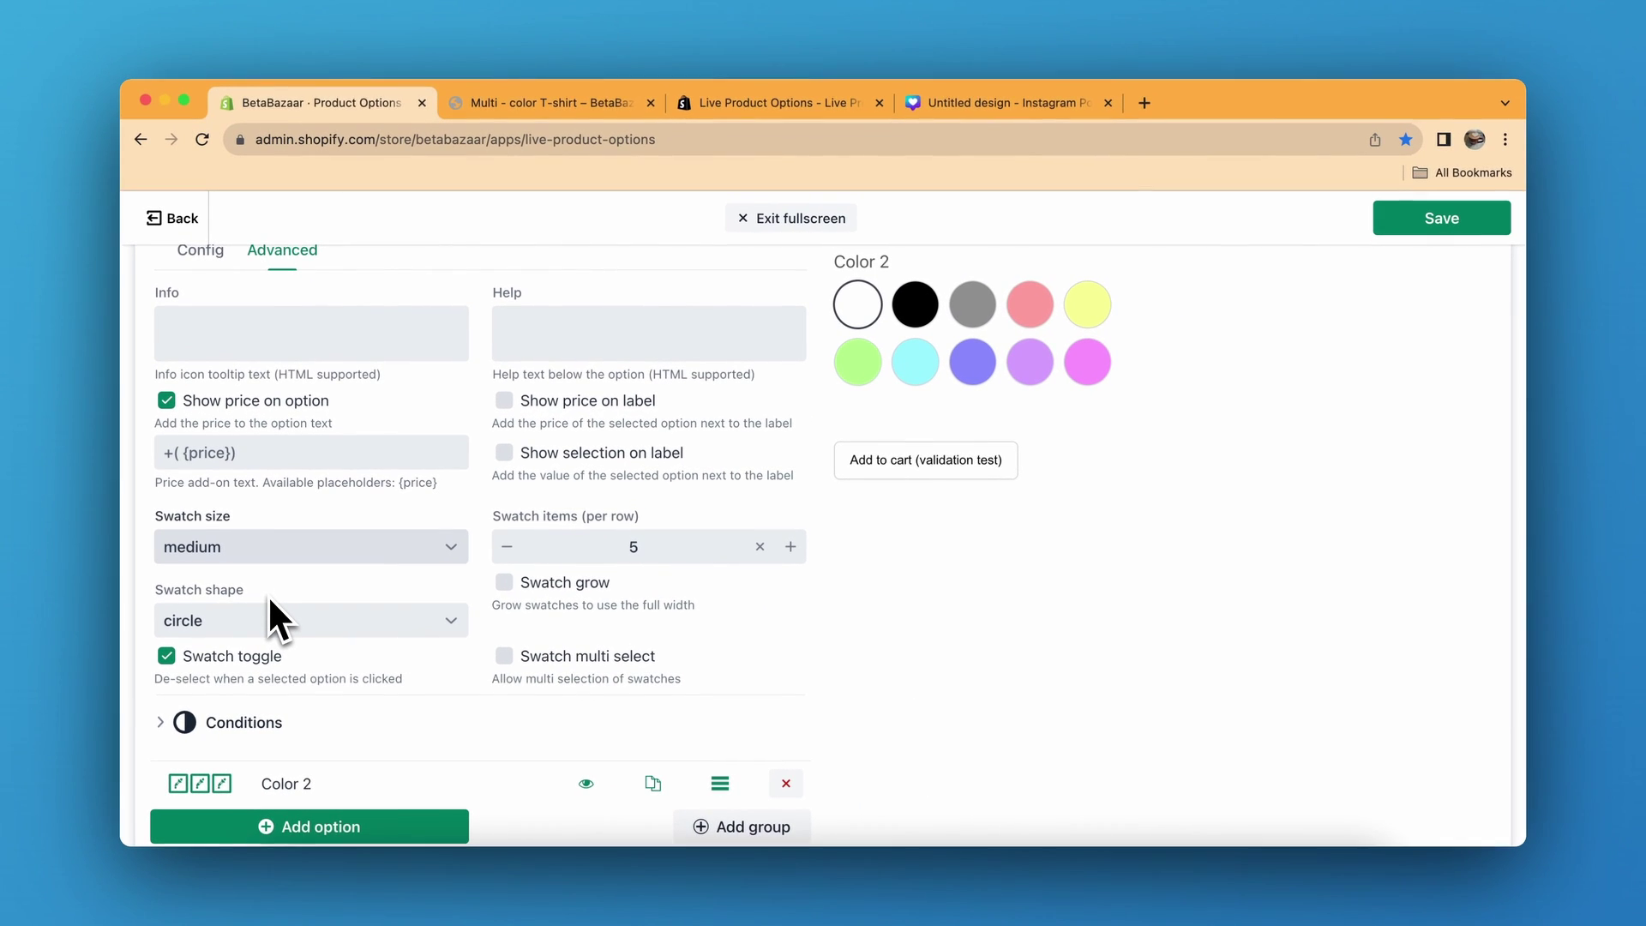
pyautogui.click(562, 658)
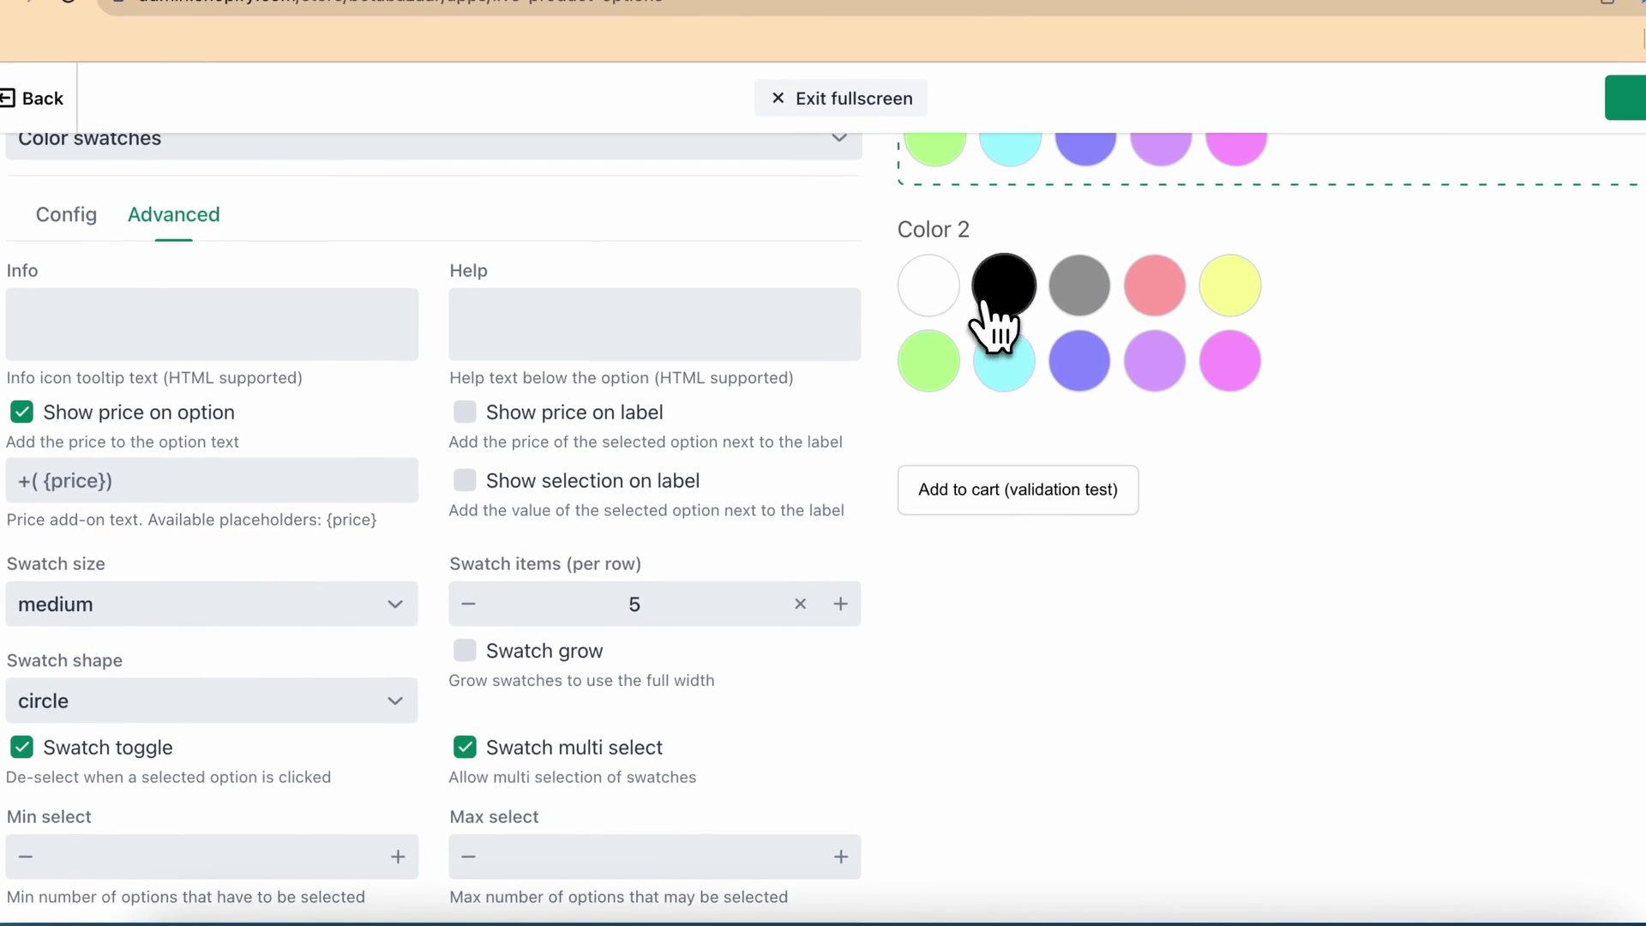
# Test the preview: cyan and green in Color 2, then grey, pink, lilac and blue in Color
pyautogui.click(992, 378)
pyautogui.click(927, 364)
pyautogui.scroll(-3, 652, 789)
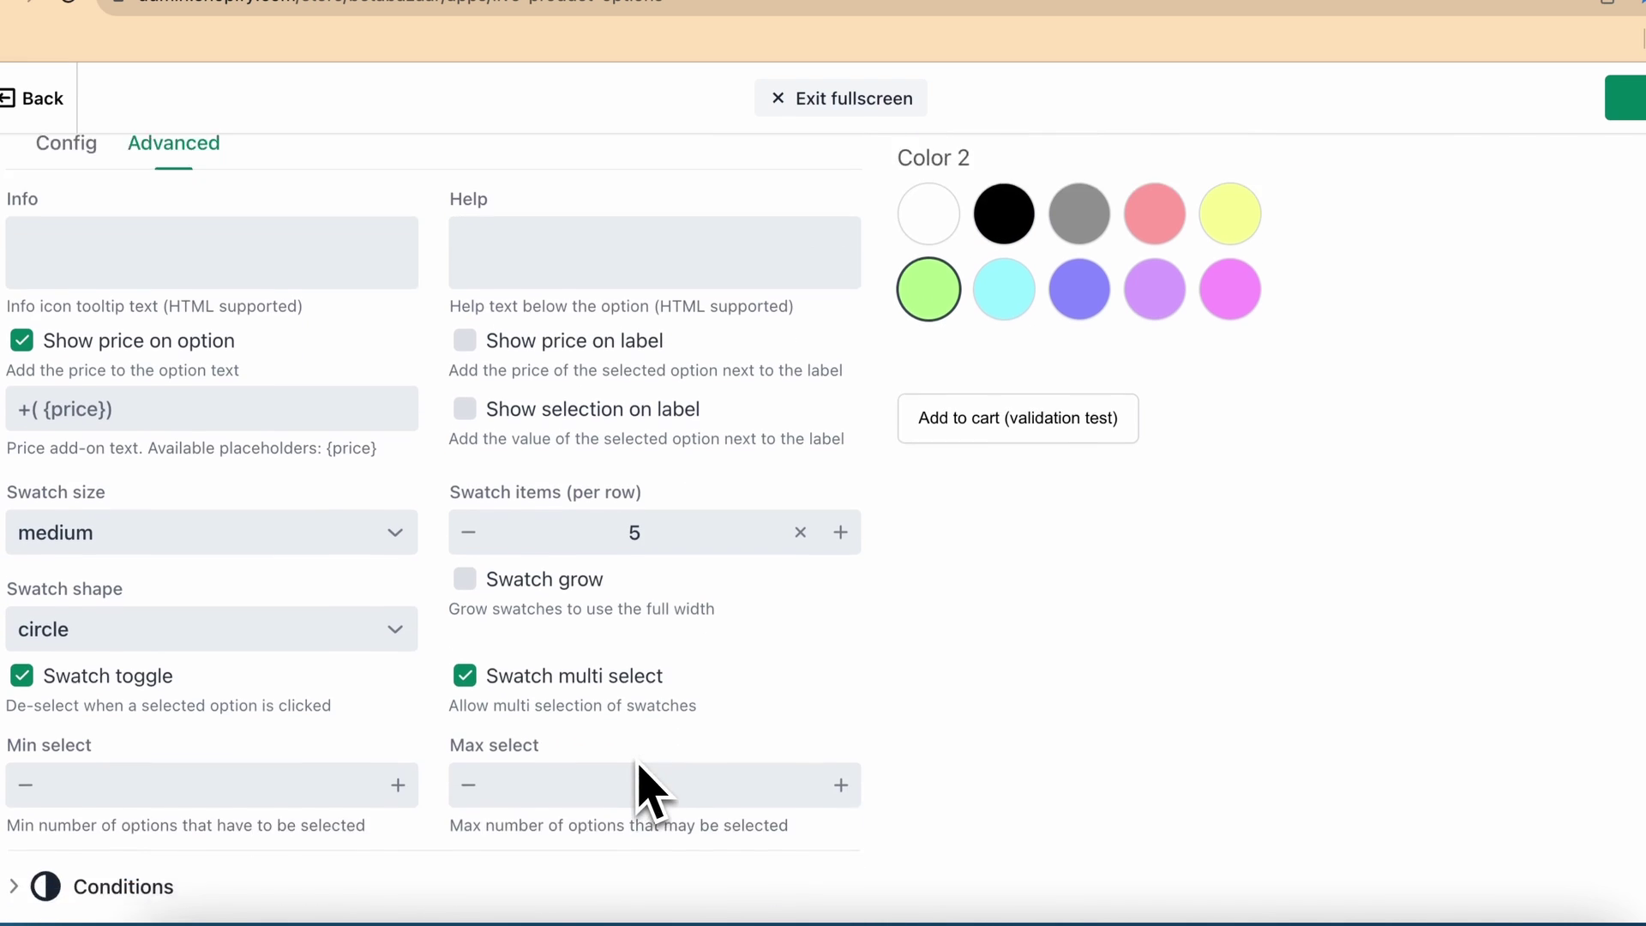
pyautogui.scroll(3, 1003, 514)
pyautogui.scroll(2, 1029, 429)
pyautogui.scroll(1, 1029, 386)
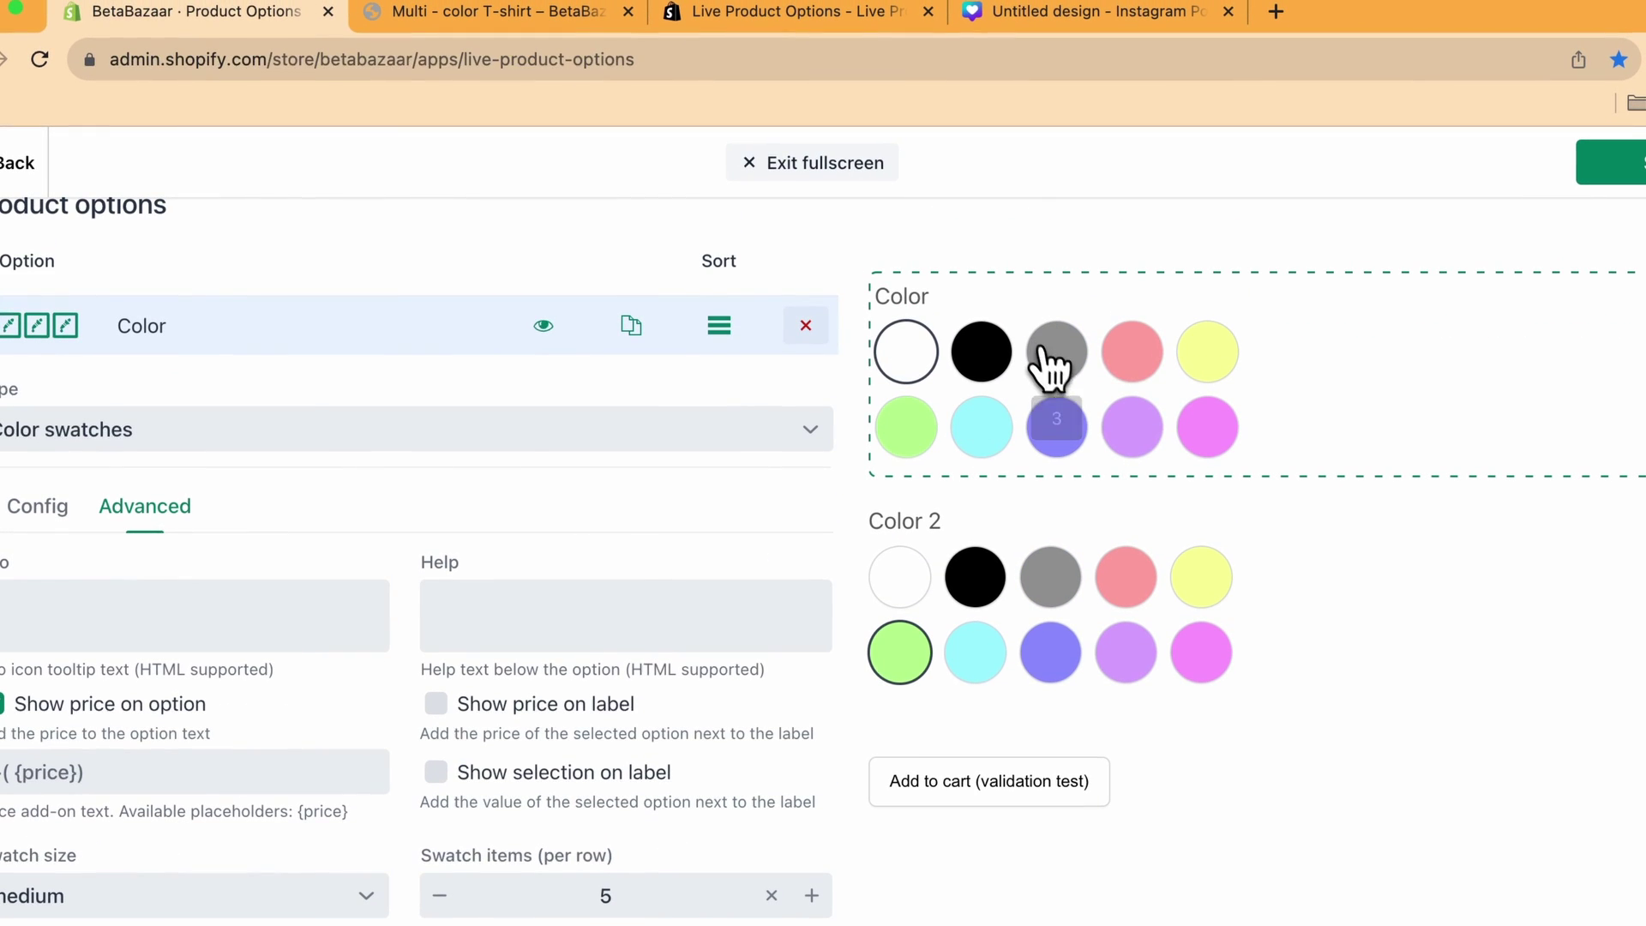
pyautogui.click(1056, 360)
pyautogui.click(1130, 368)
pyautogui.click(1140, 432)
pyautogui.click(1063, 433)
# Turn swatch multi-select back off for the Color option
pyautogui.scroll(-5, 1020, 480)
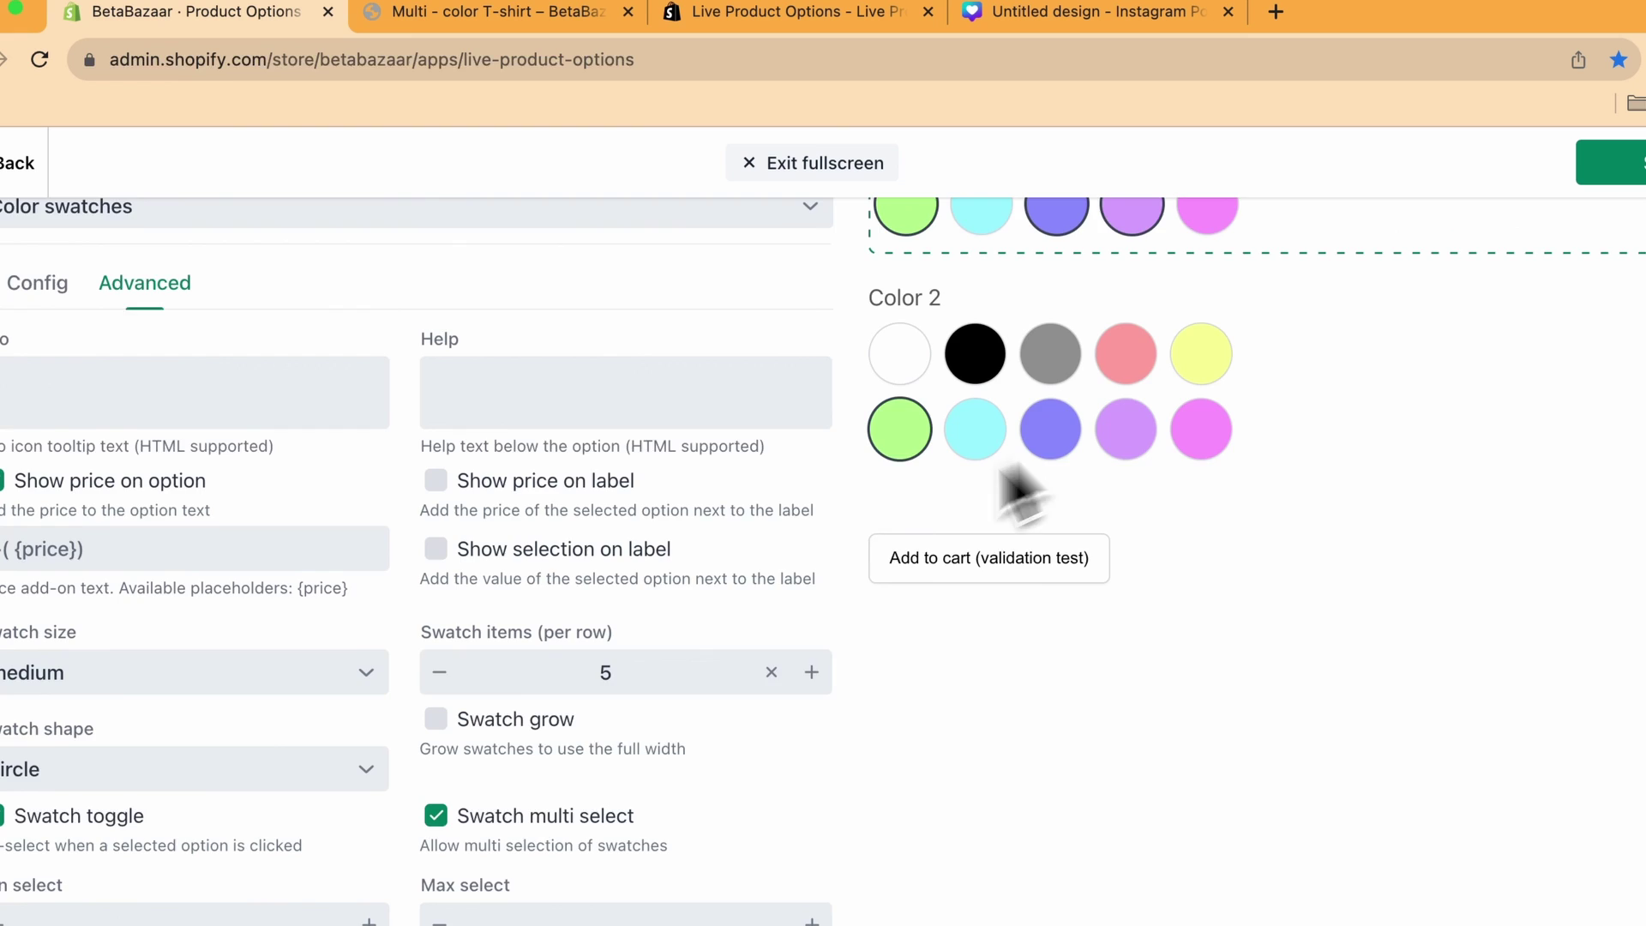
pyautogui.scroll(-5, 857, 557)
pyautogui.scroll(-1, 673, 635)
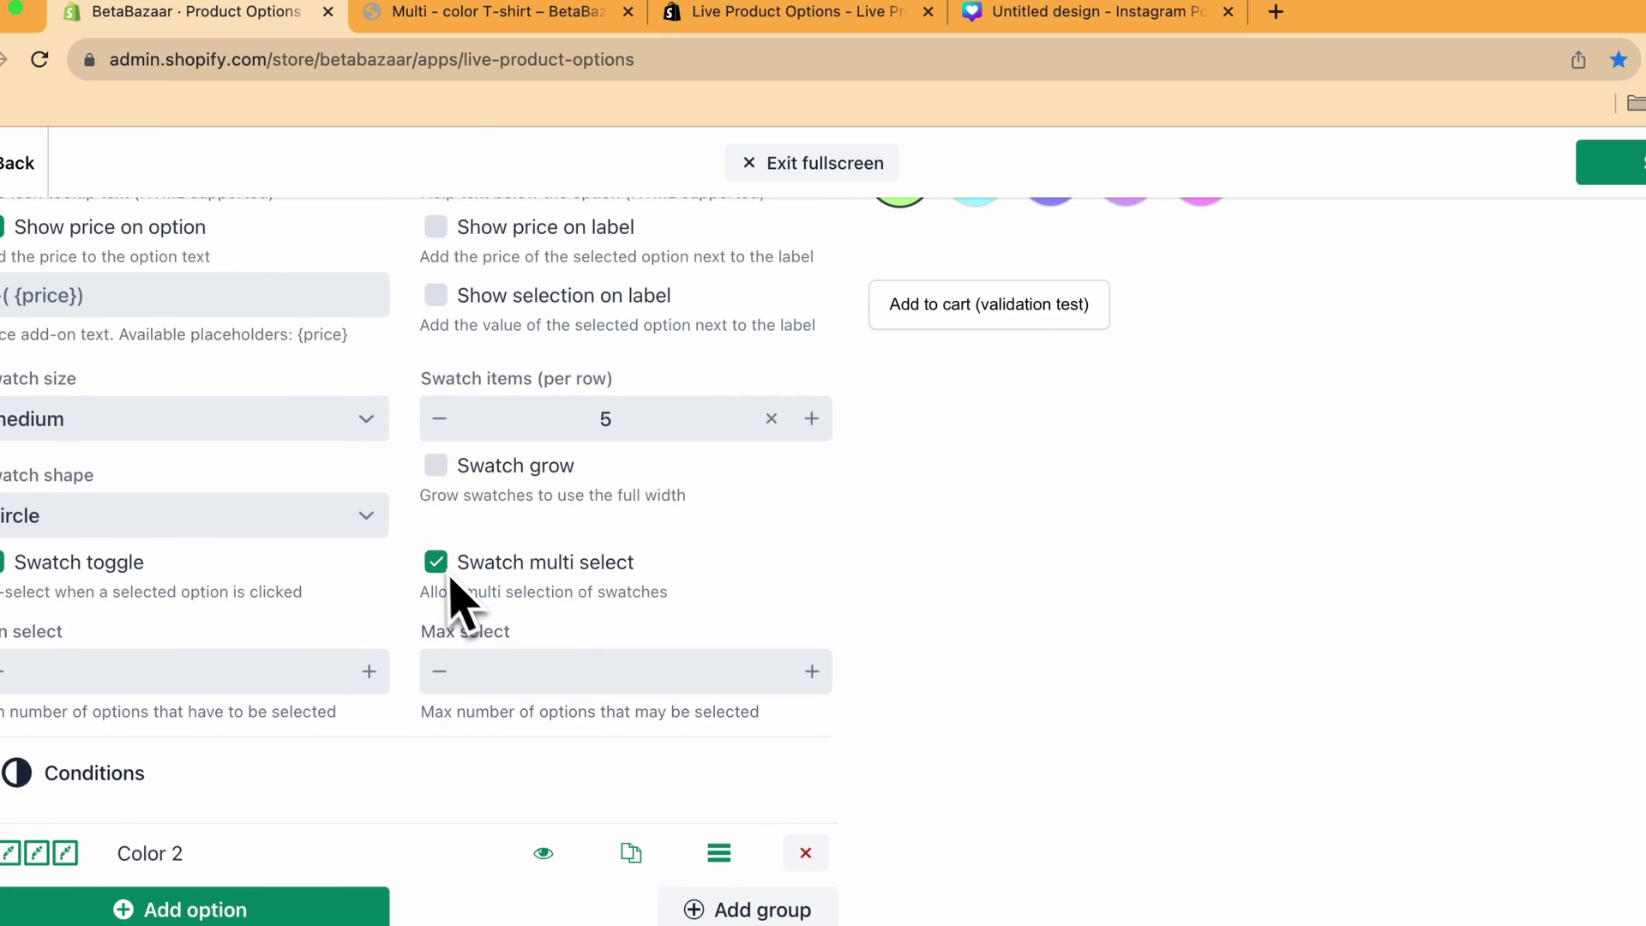
pyautogui.click(438, 564)
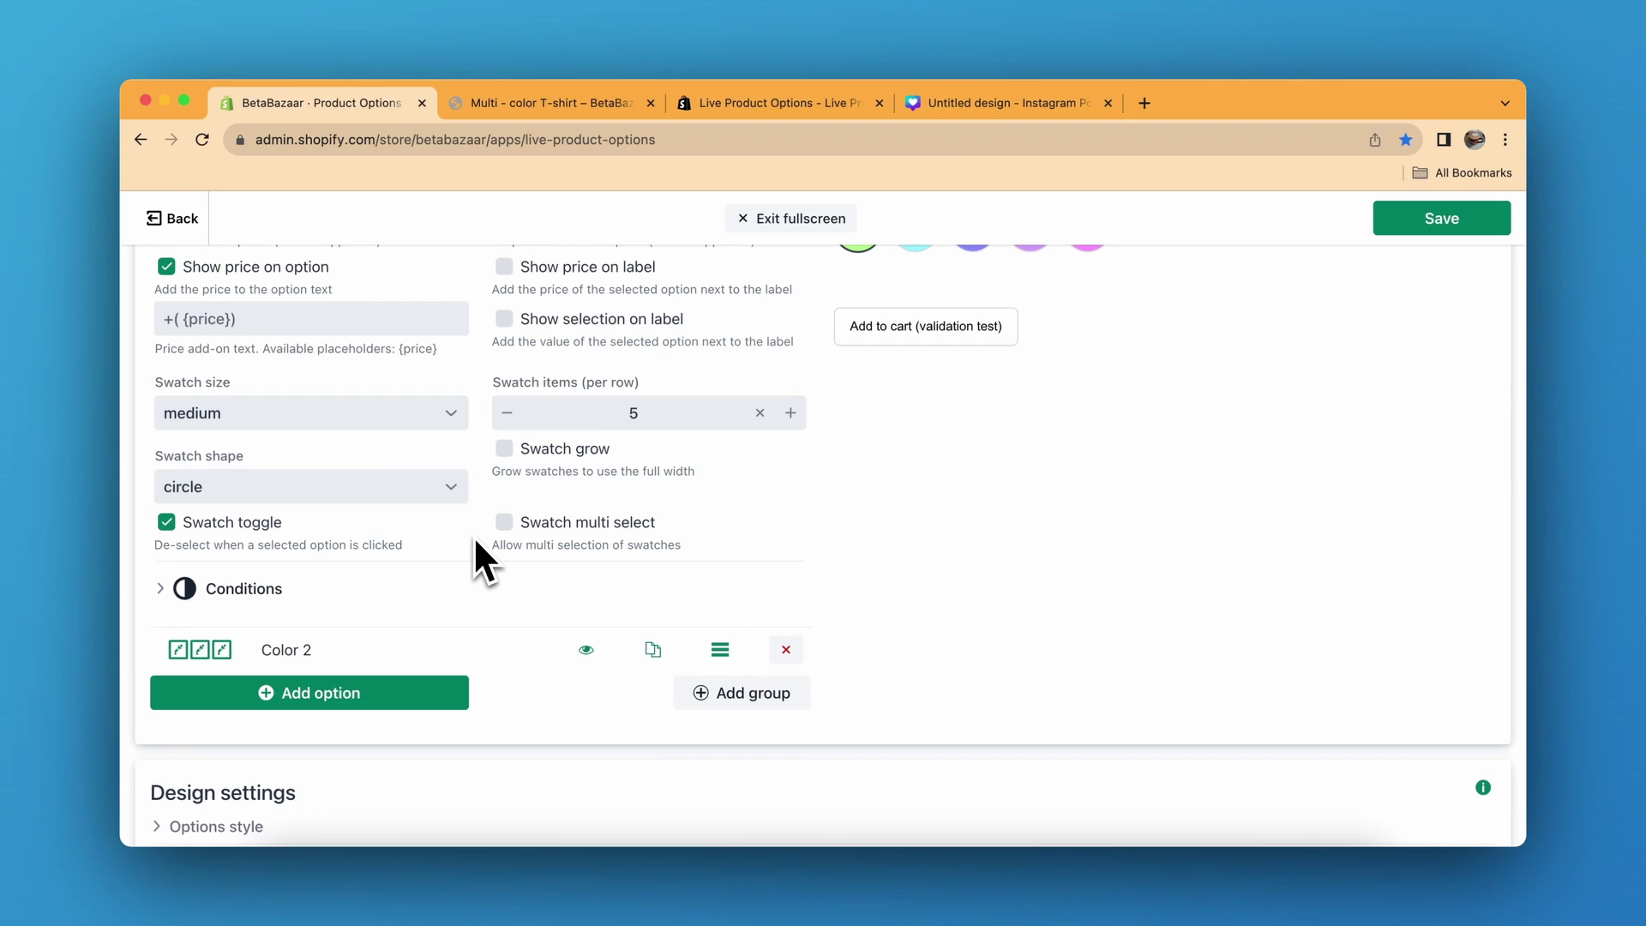
pyautogui.scroll(3, 475, 542)
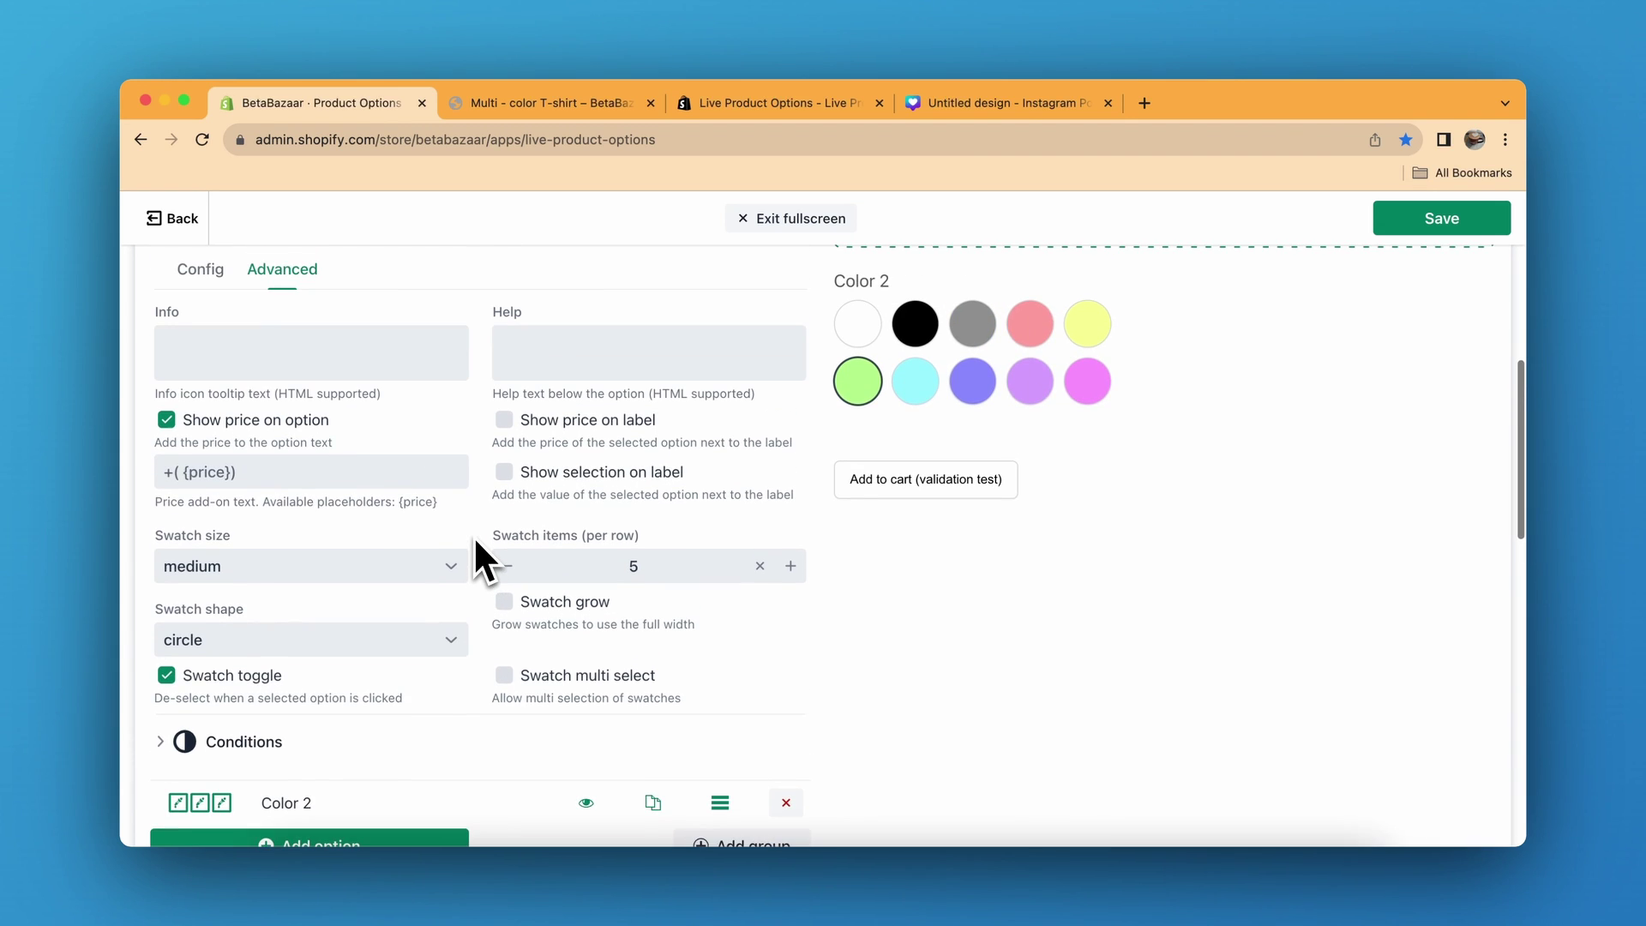
pyautogui.scroll(5, 475, 540)
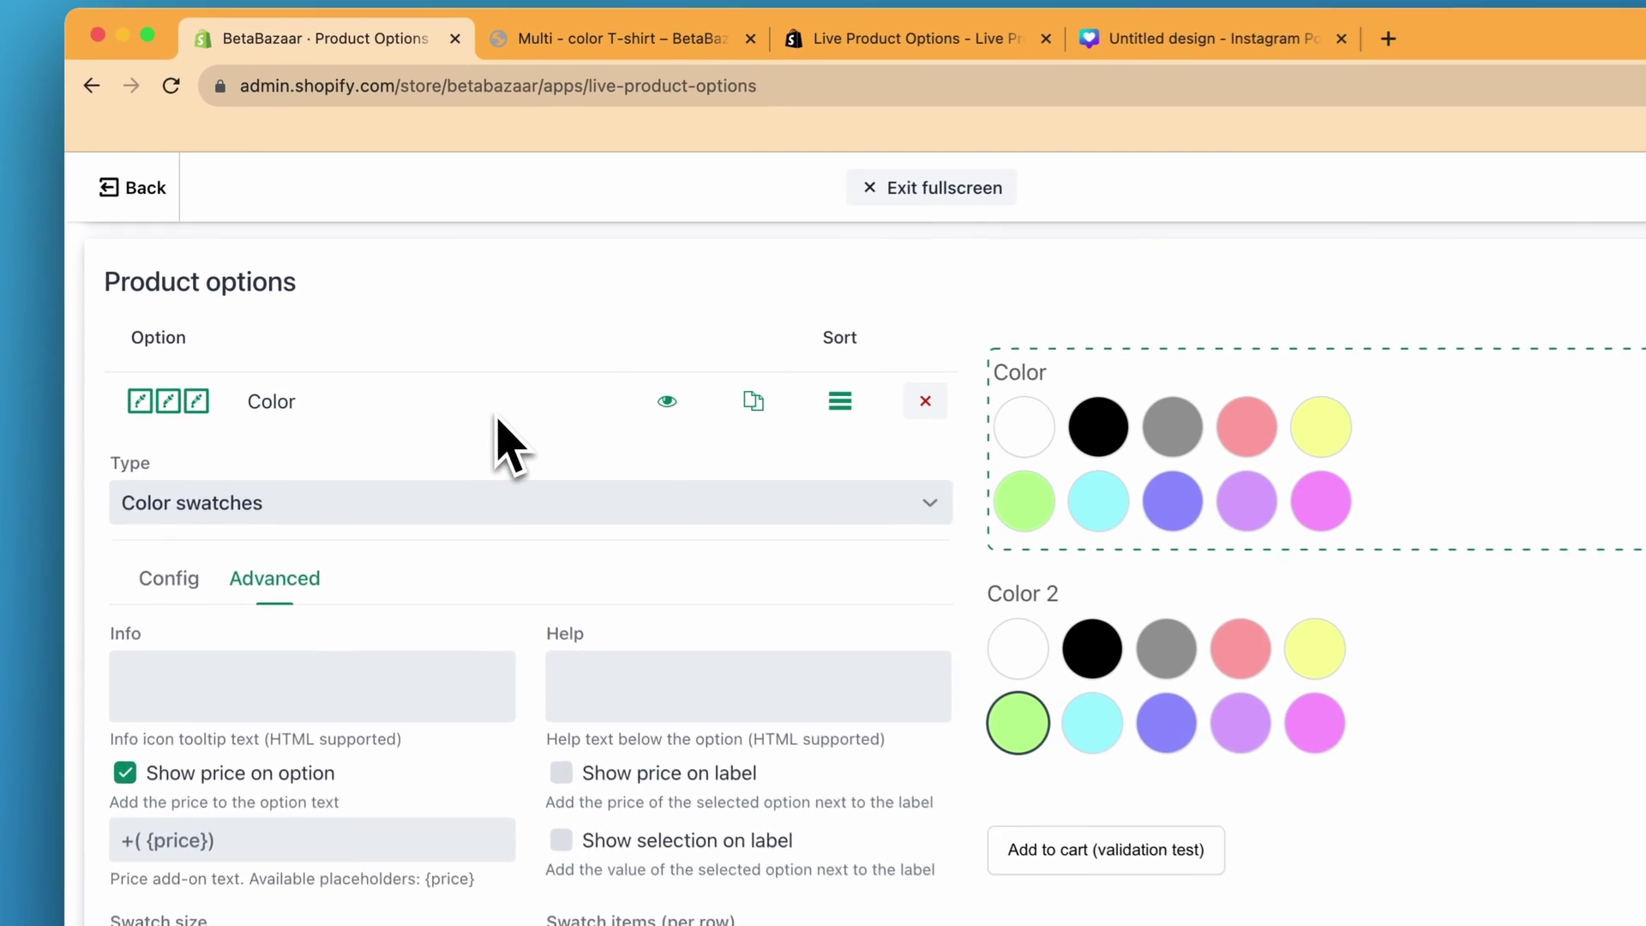
# Collapse the Color option, briefly expand and collapse Color 2, and move down to Design settings
pyautogui.click(497, 396)
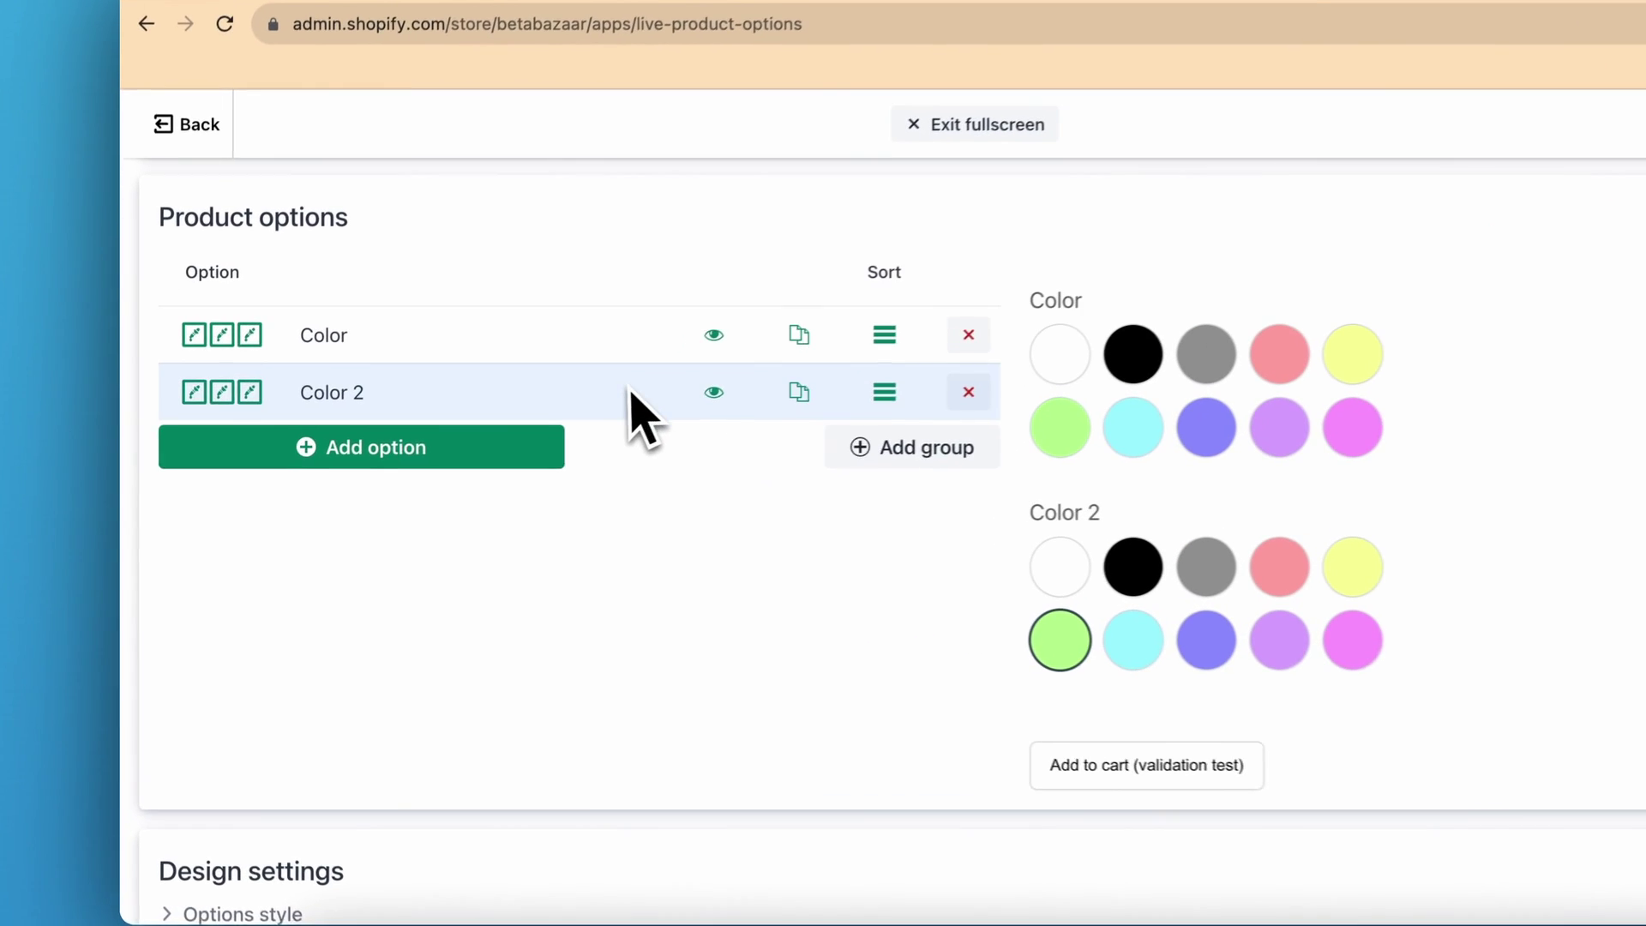
pyautogui.click(520, 433)
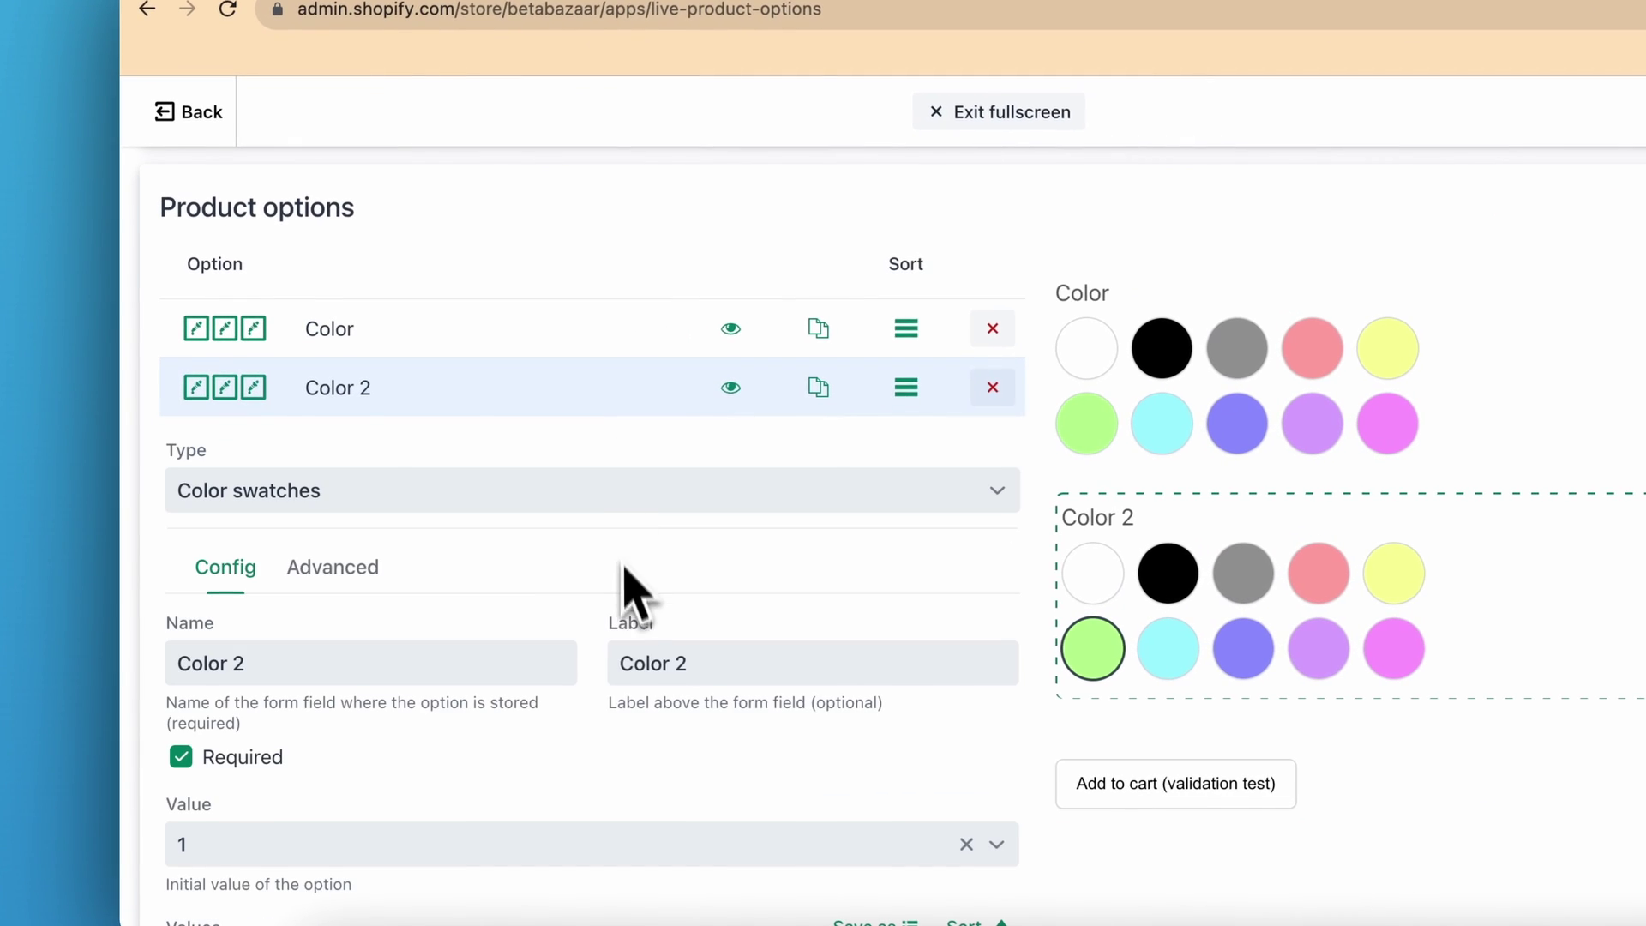
pyautogui.click(573, 390)
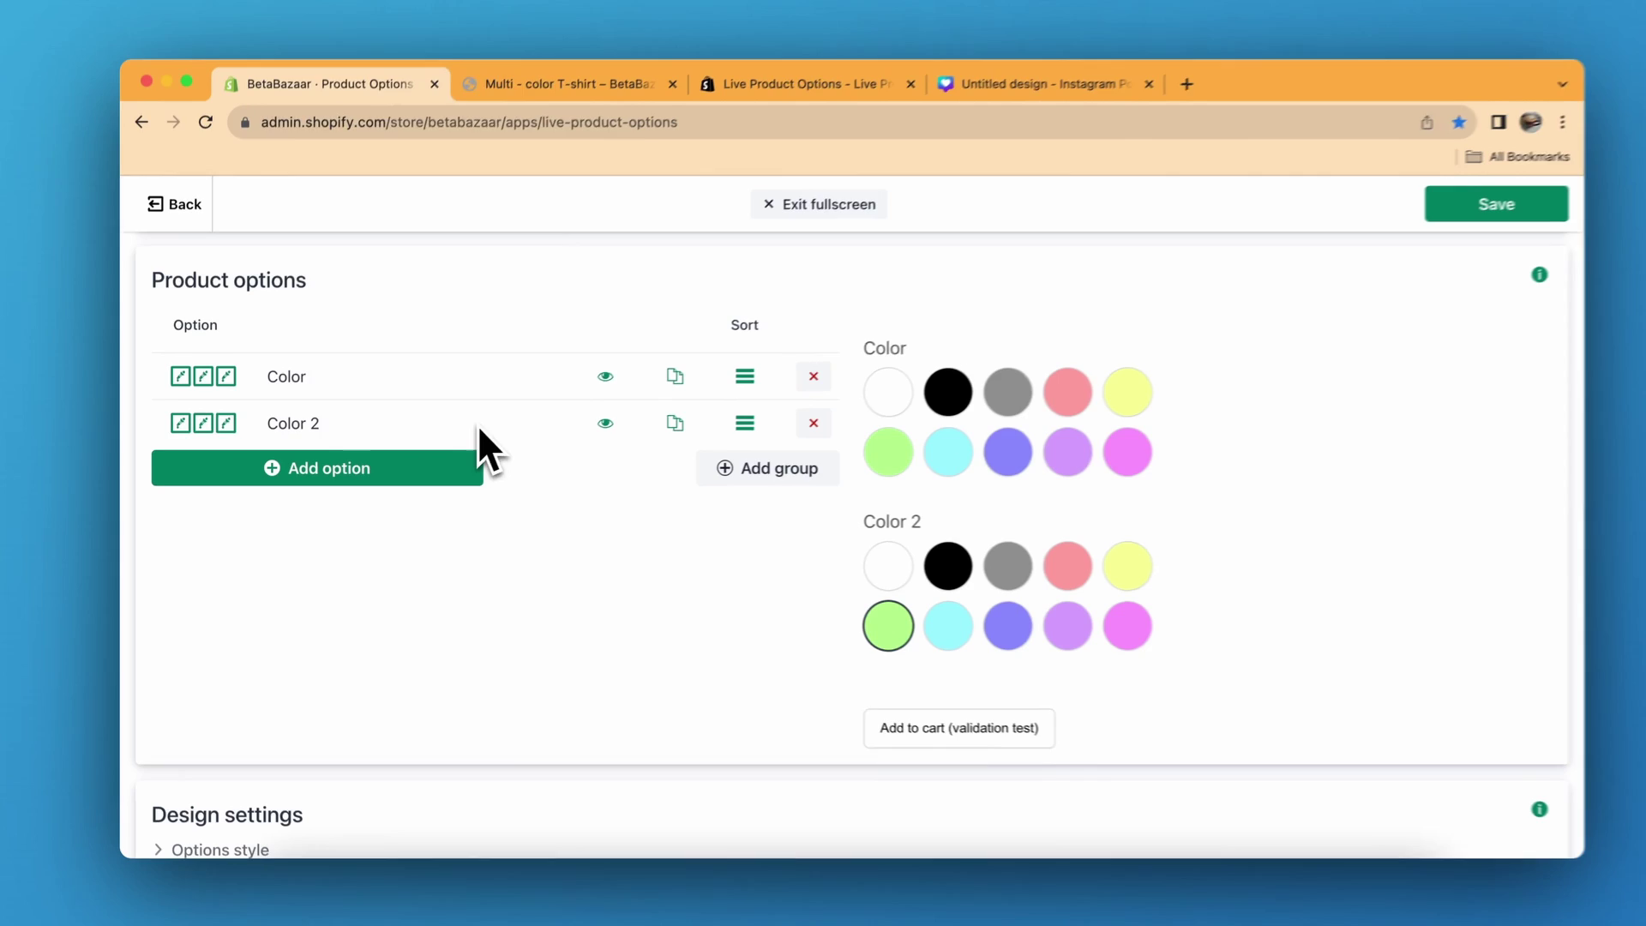
pyautogui.scroll(-3, 553, 512)
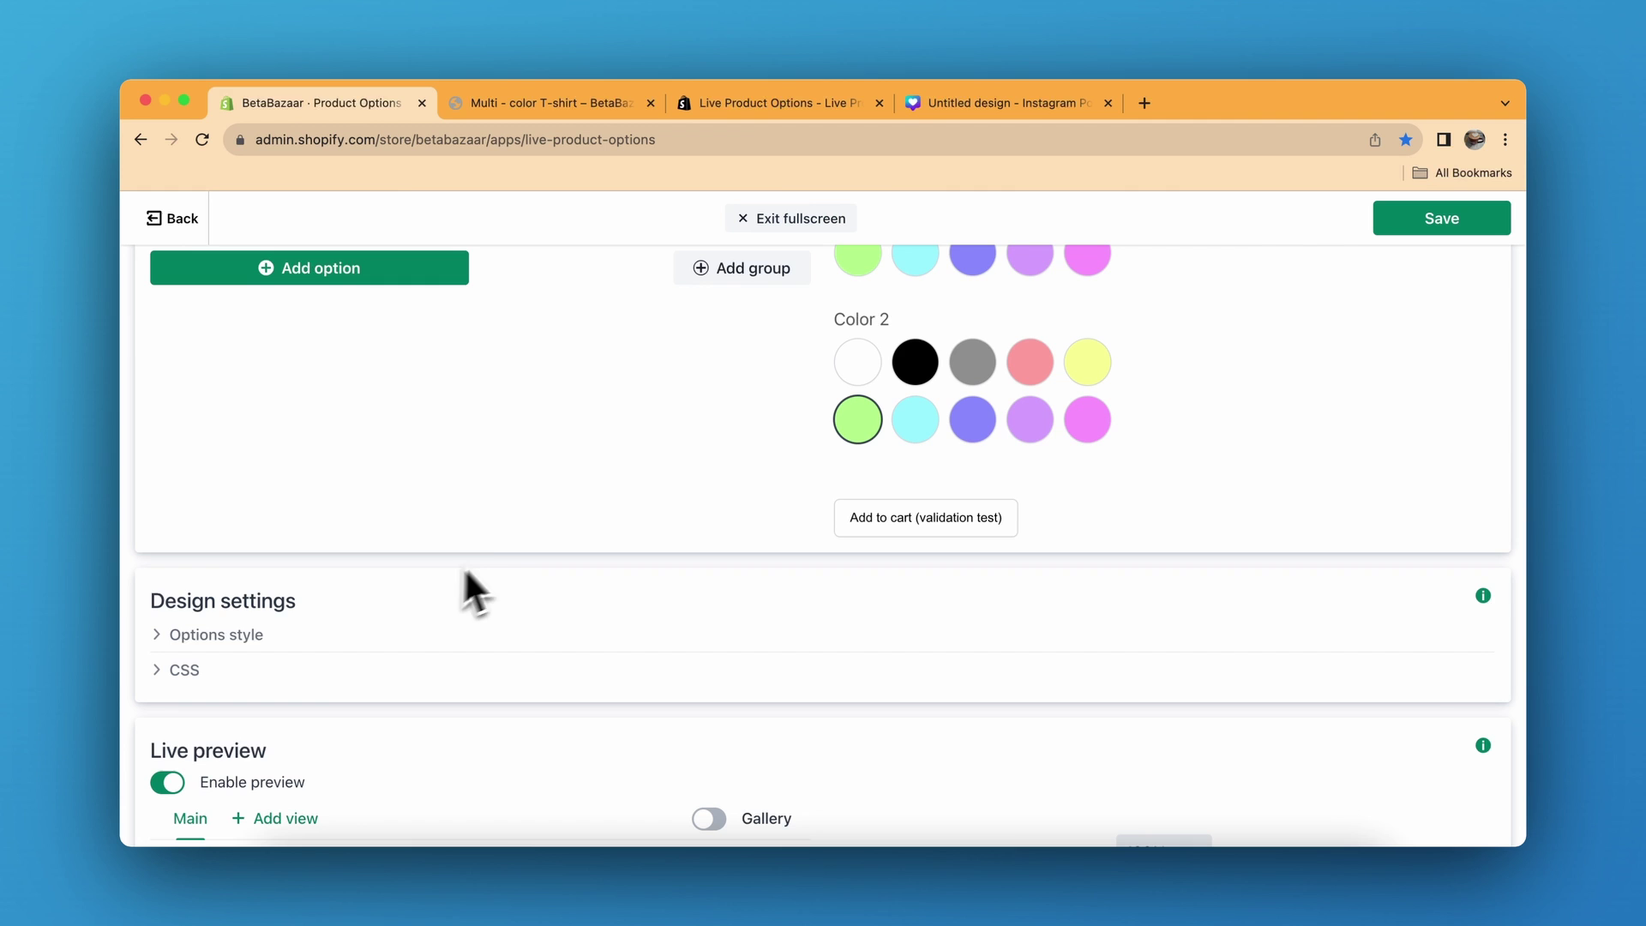
pyautogui.scroll(-1, 499, 555)
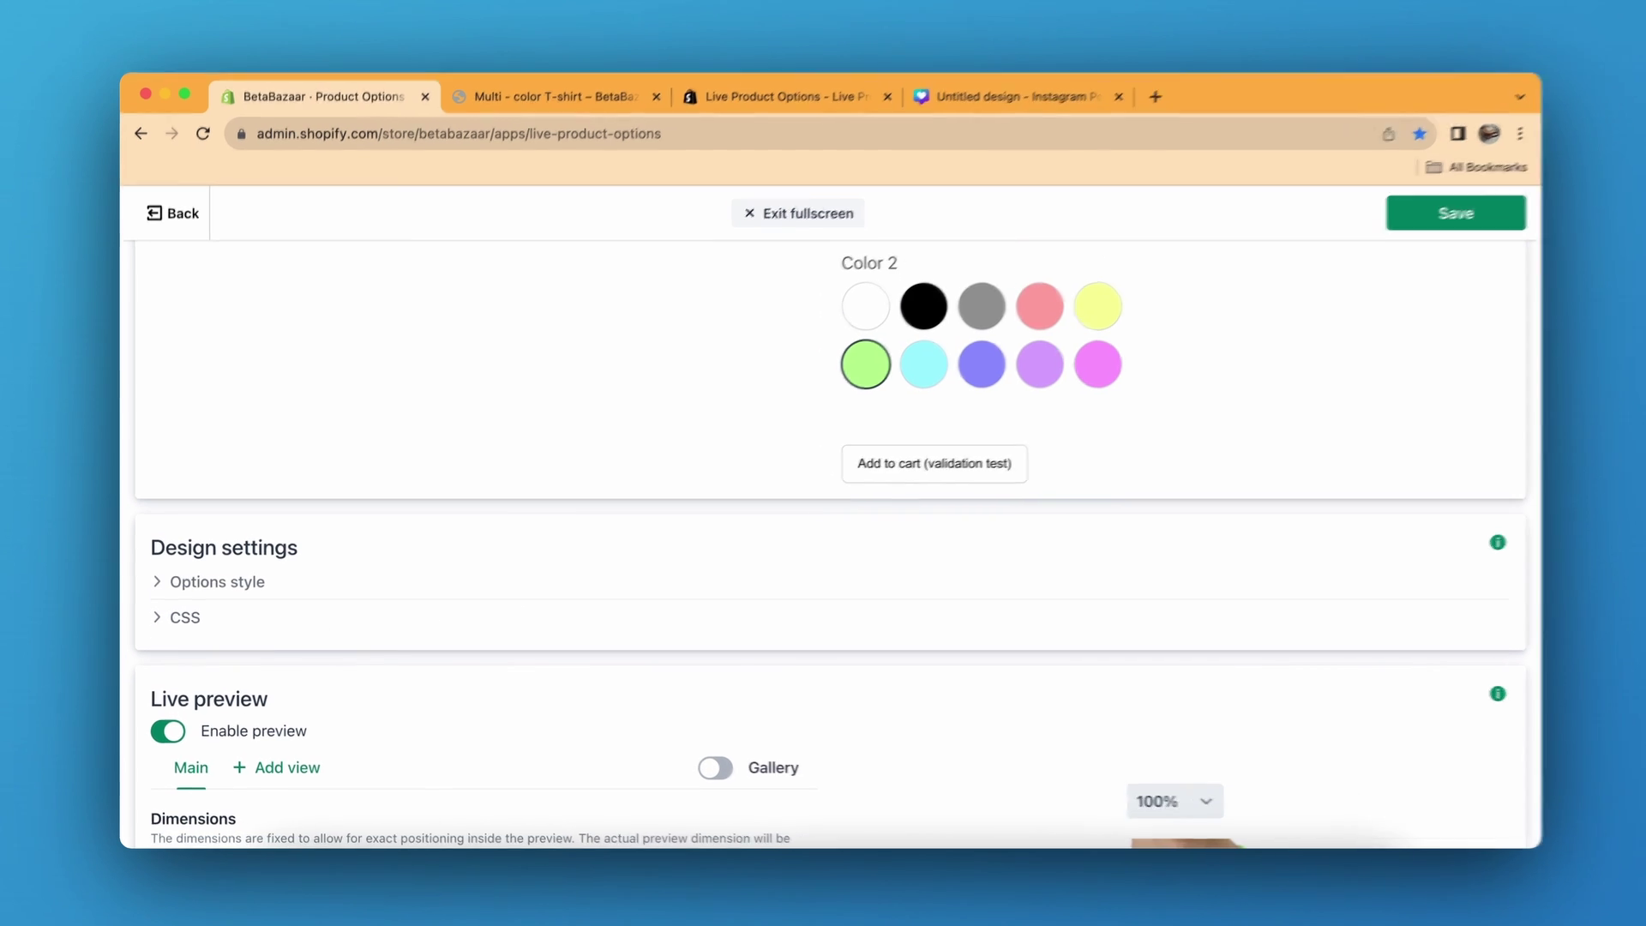
# Expand the CSS section under Design settings and focus the empty Custom CSS field
pyautogui.click(206, 618)
pyautogui.scroll(-4, 536, 514)
pyautogui.click(496, 467)
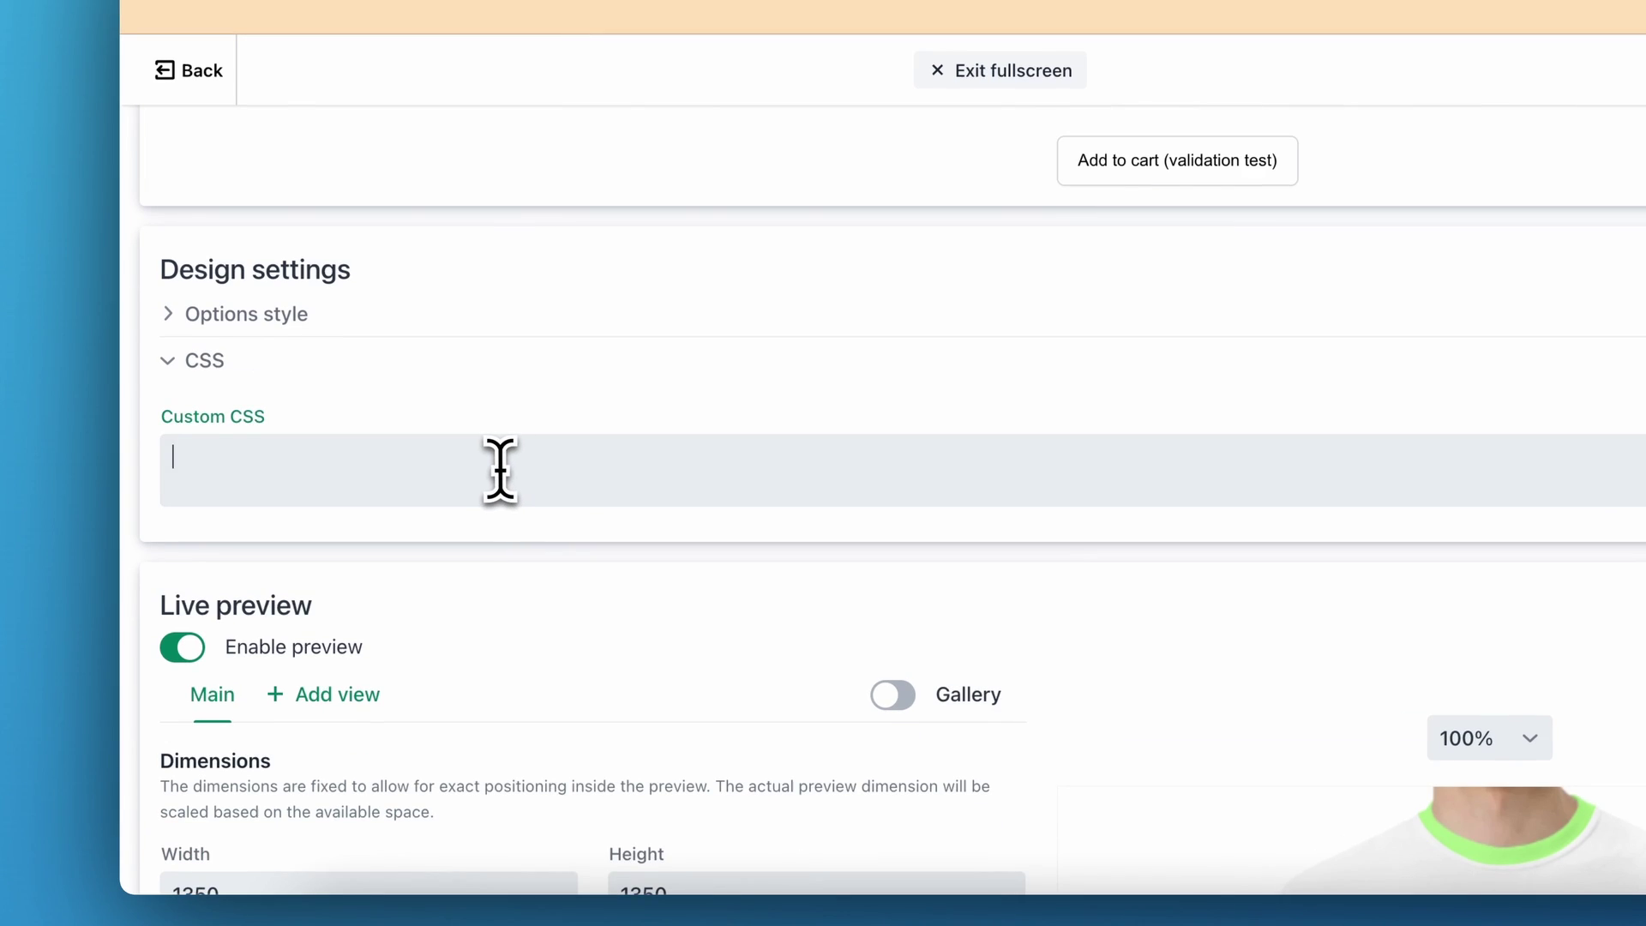
# Review the live preview's 1350×1350 canvas and layers: product, Color layer, layer_4, Transparent T-shirt
pyautogui.scroll(-1, 500, 470)
pyautogui.scroll(-2, 500, 470)
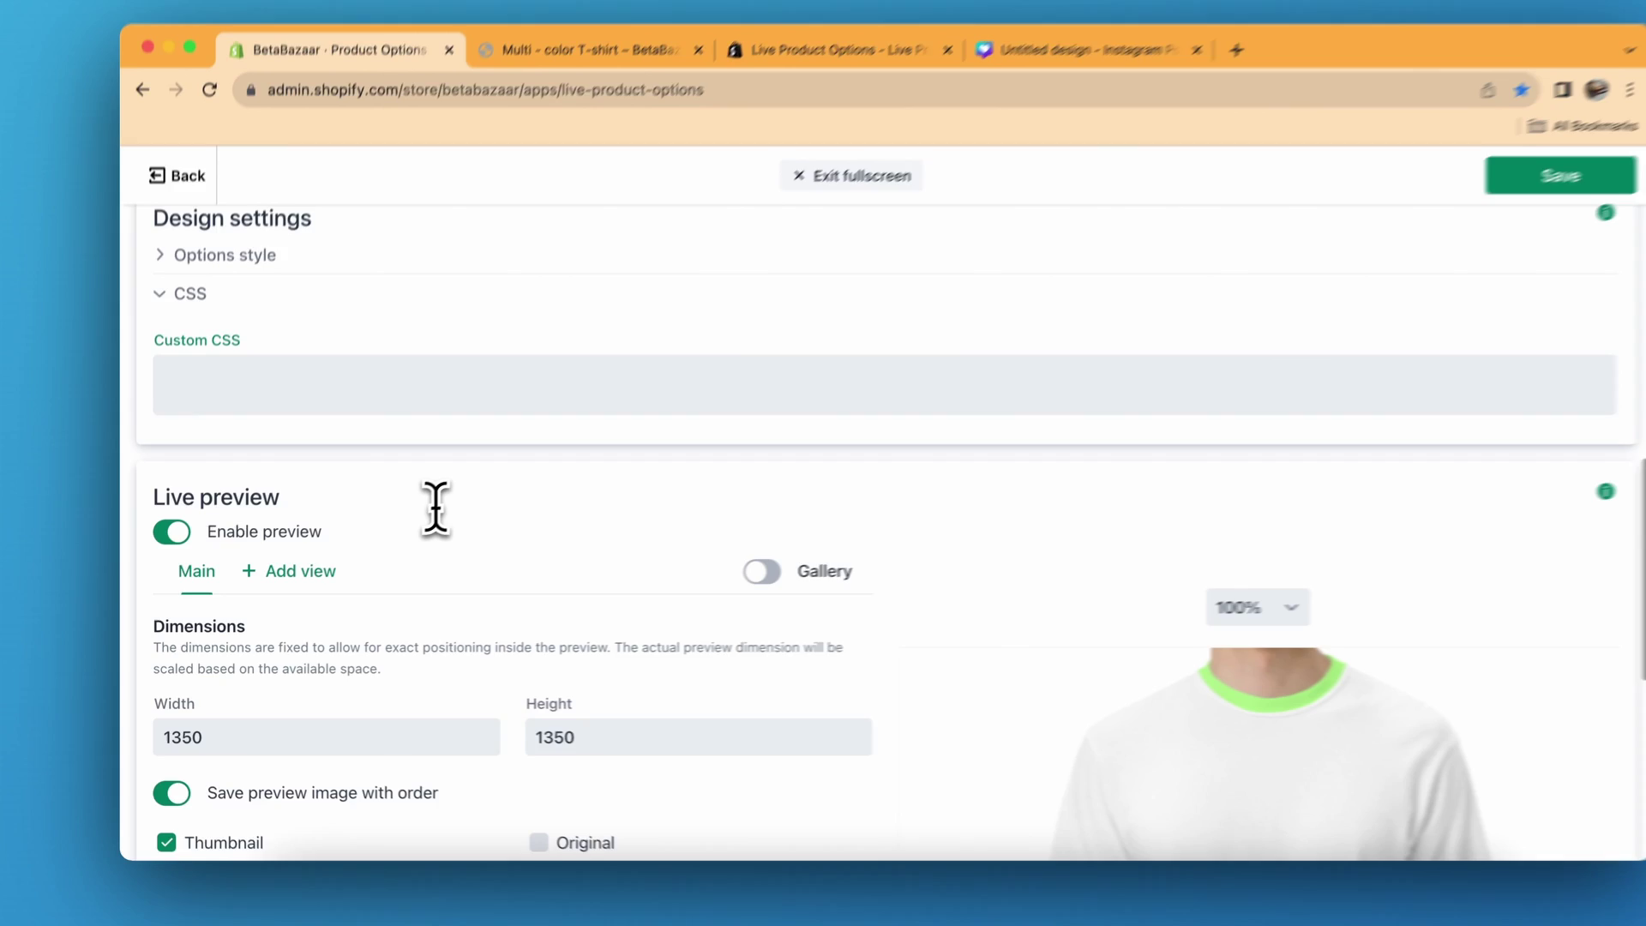
pyautogui.scroll(-1, 409, 523)
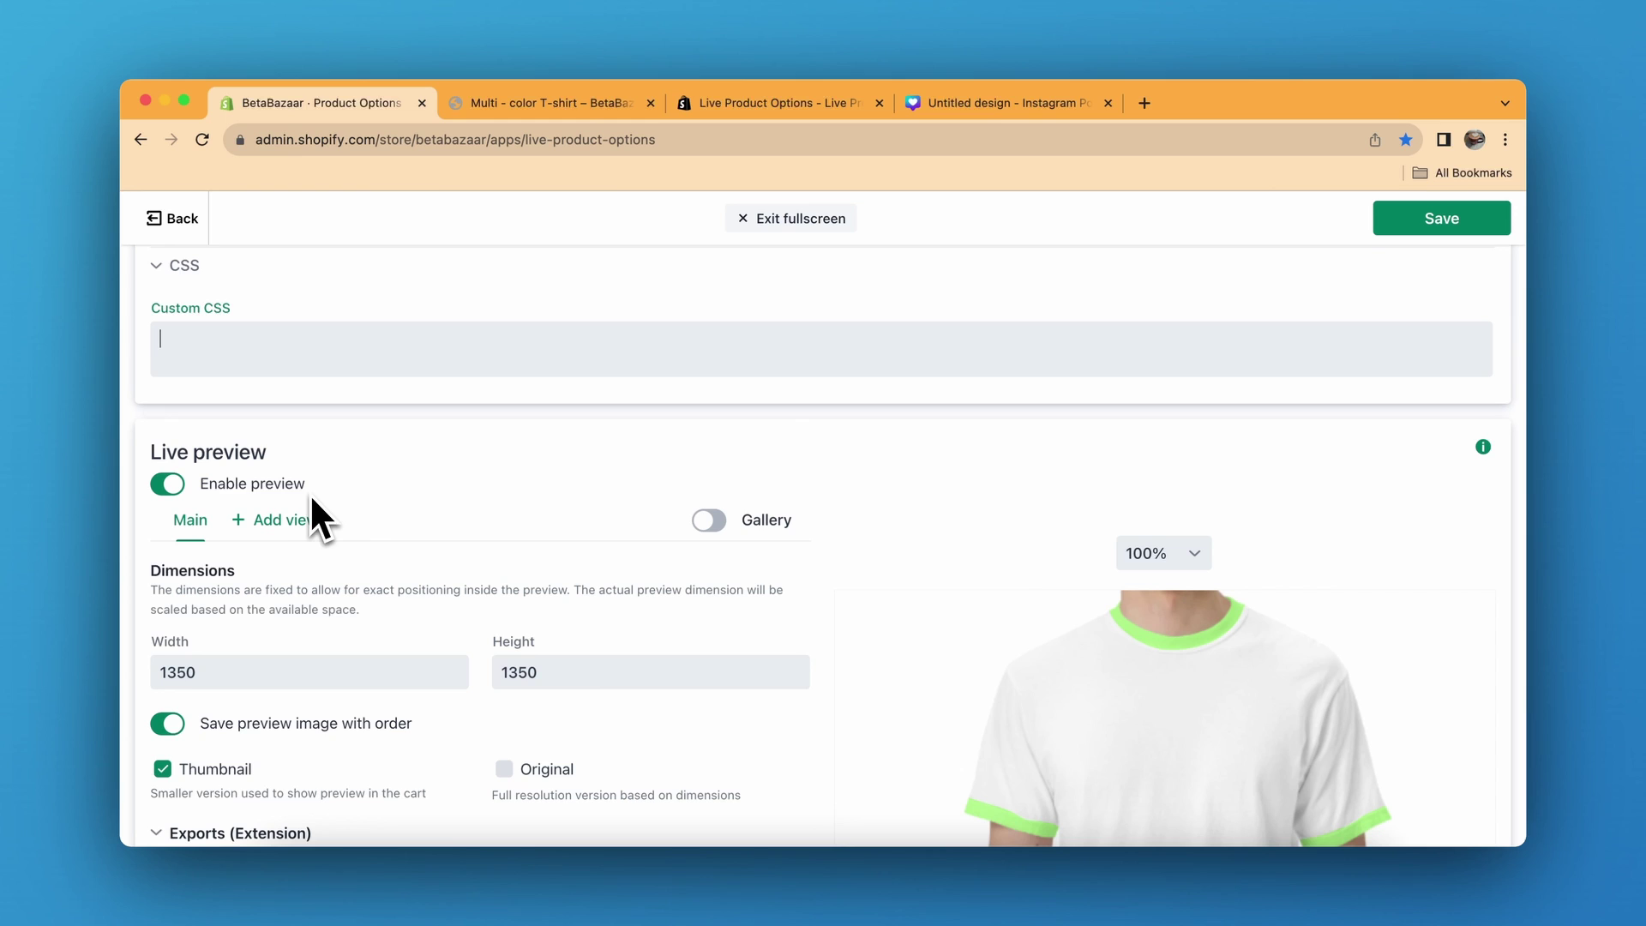
pyautogui.scroll(-1, 386, 494)
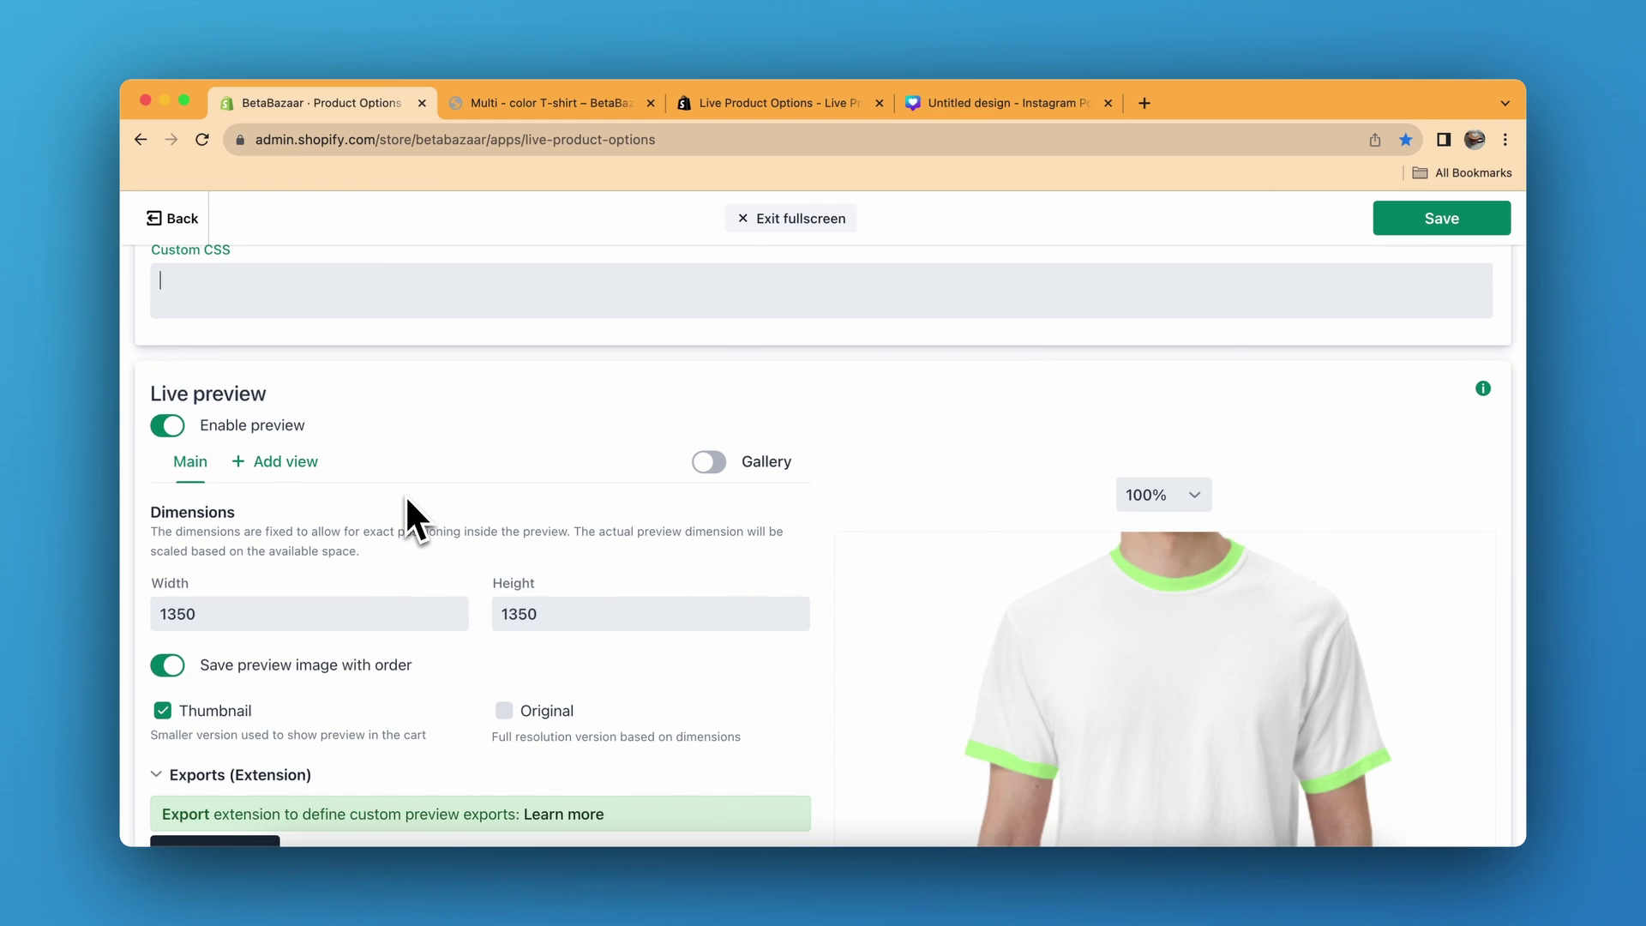
pyautogui.scroll(-3, 406, 499)
pyautogui.scroll(-2, 406, 499)
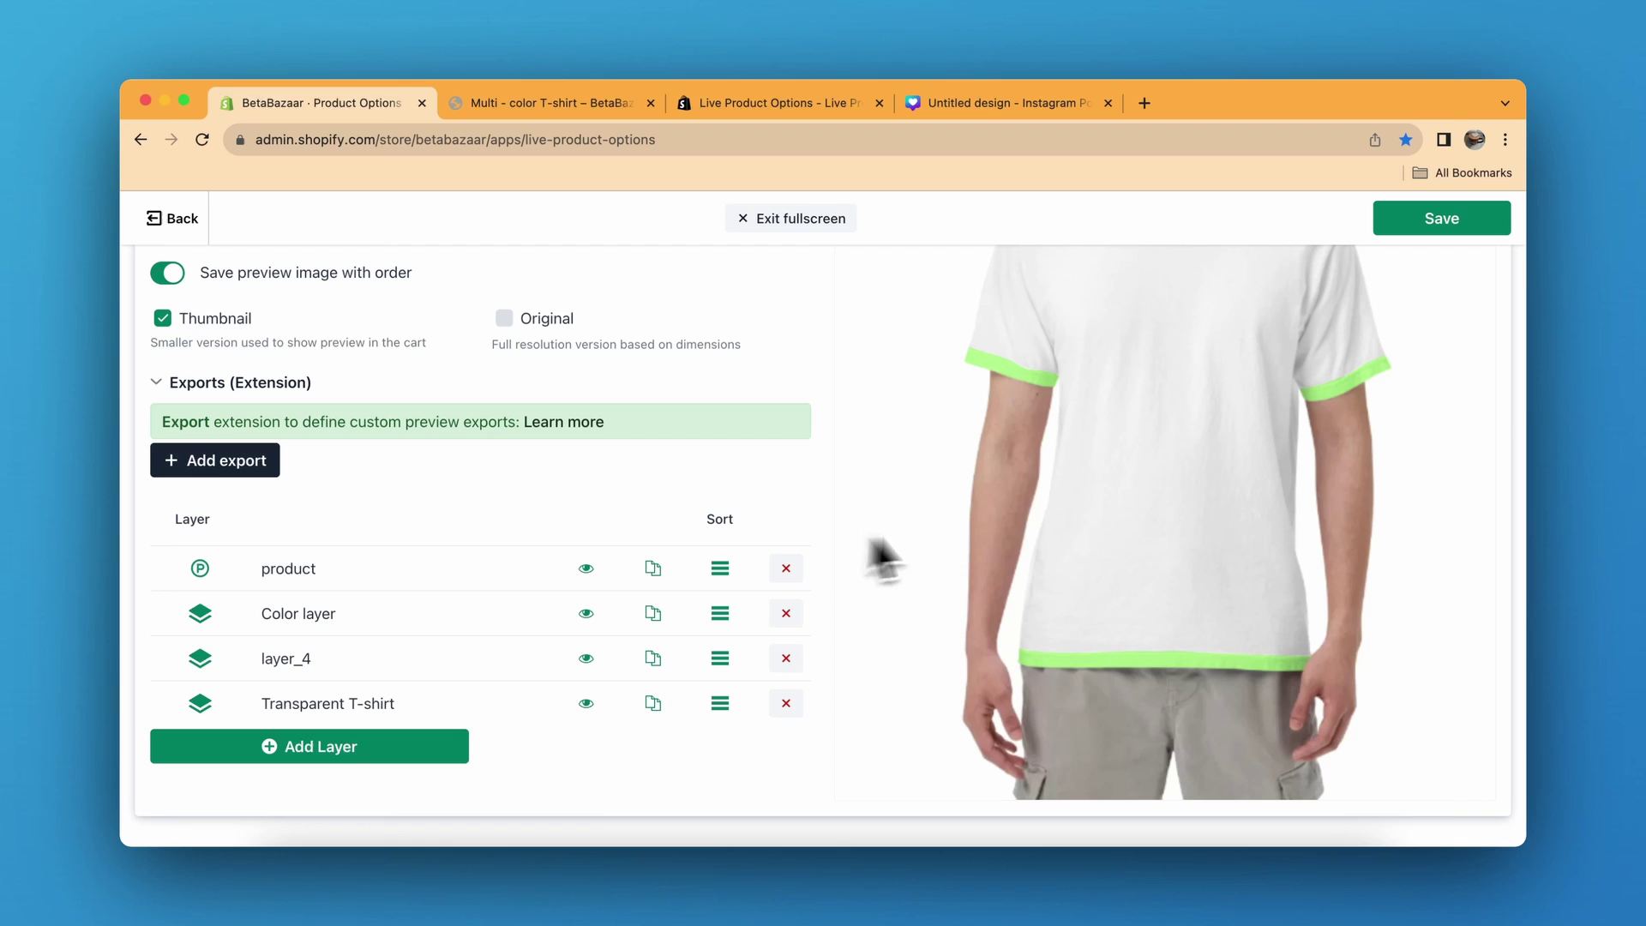
pyautogui.scroll(3, 1020, 358)
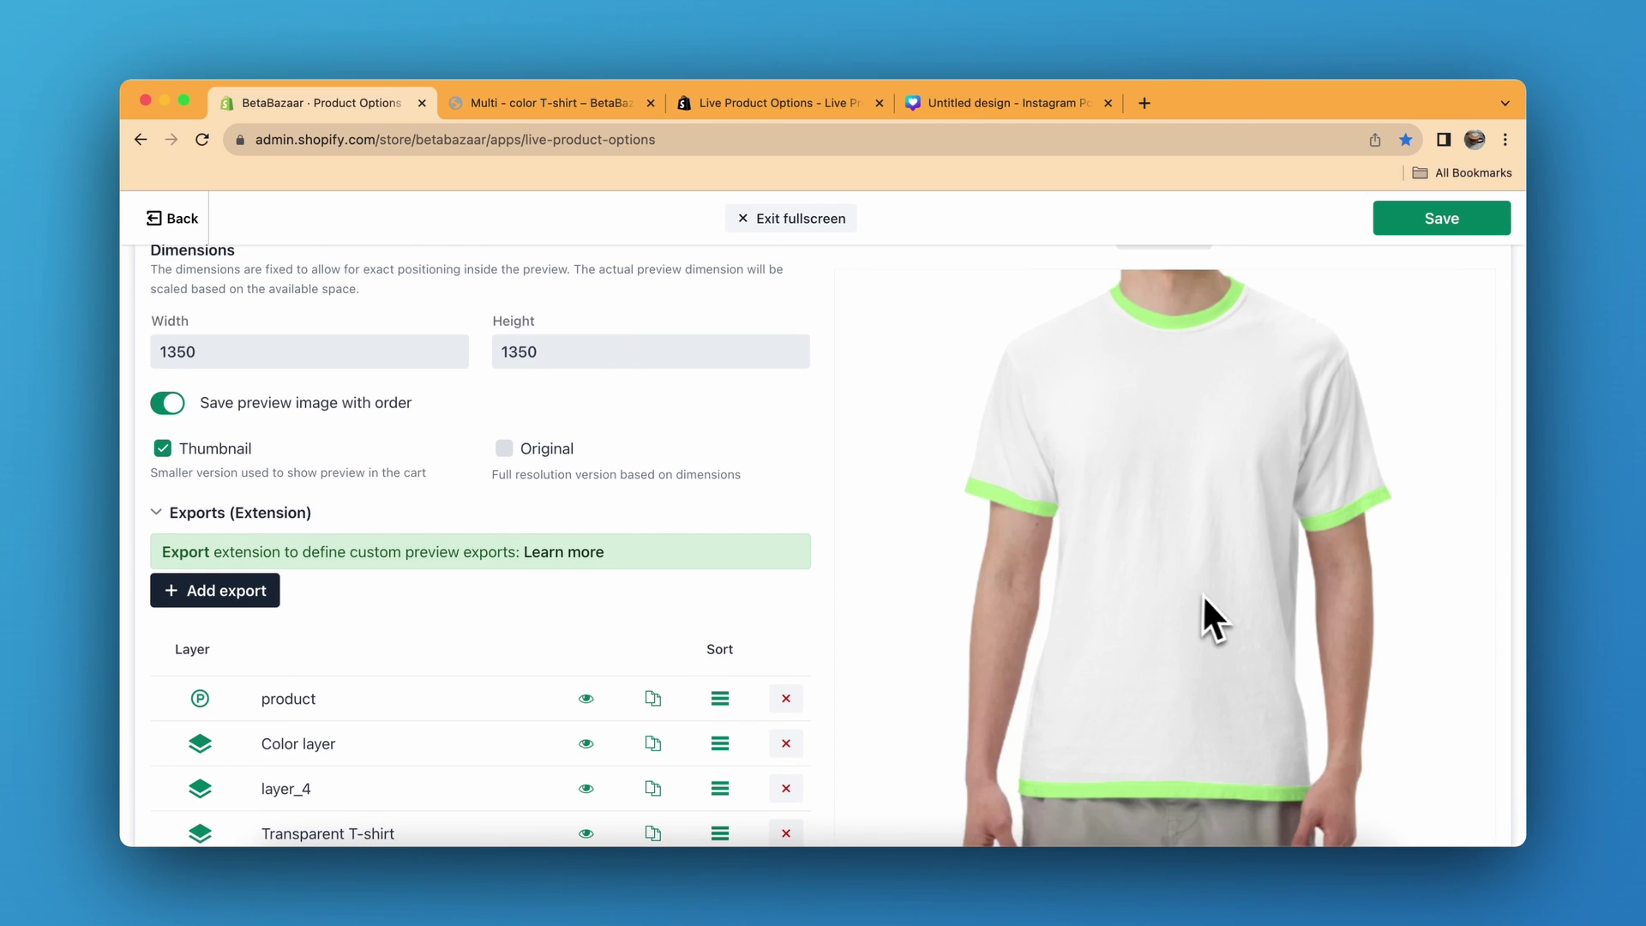
pyautogui.scroll(-1, 1168, 611)
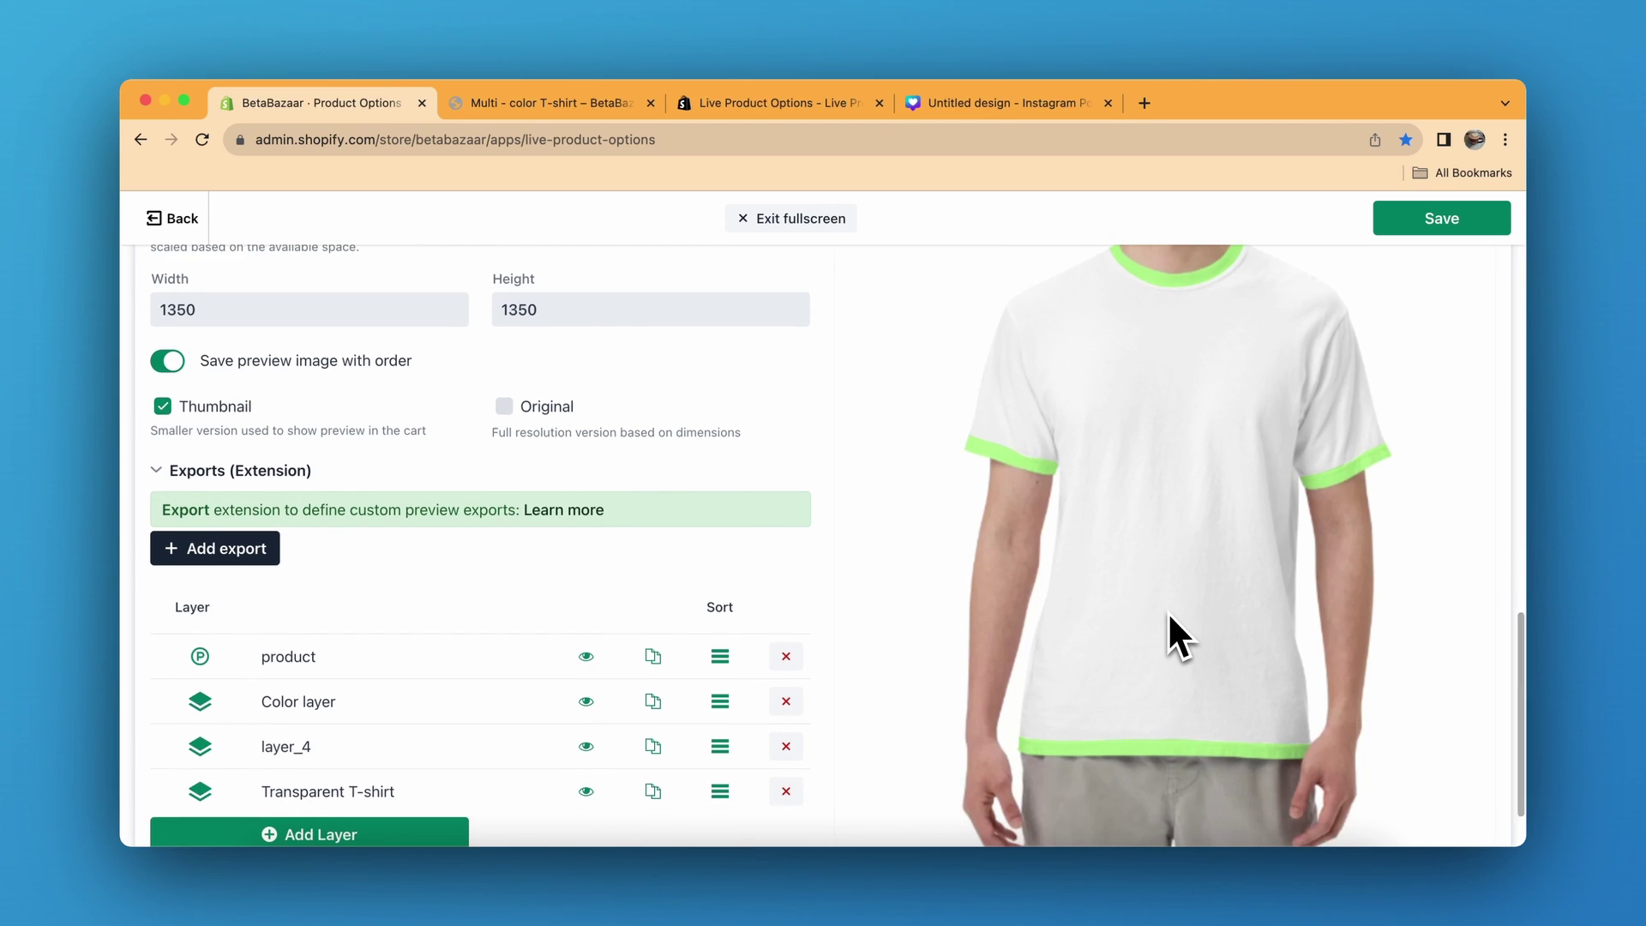
pyautogui.scroll(-1, 1169, 616)
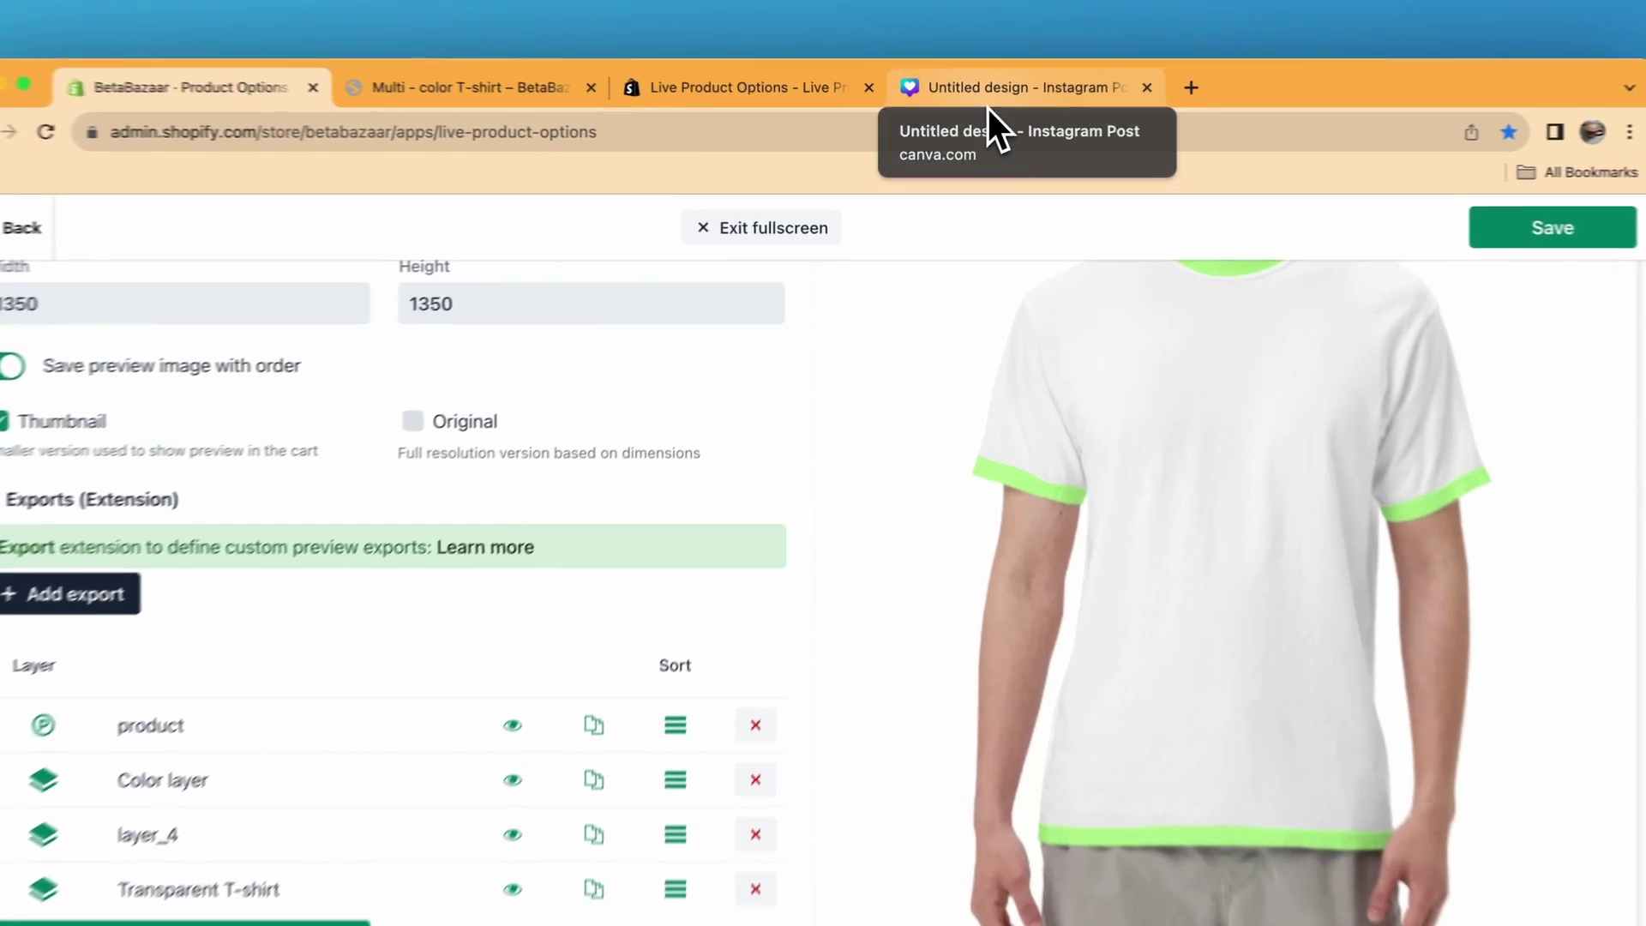
# In the Canva design, move the T-shirt photo aside and set the background to dark brown
pyautogui.click(981, 107)
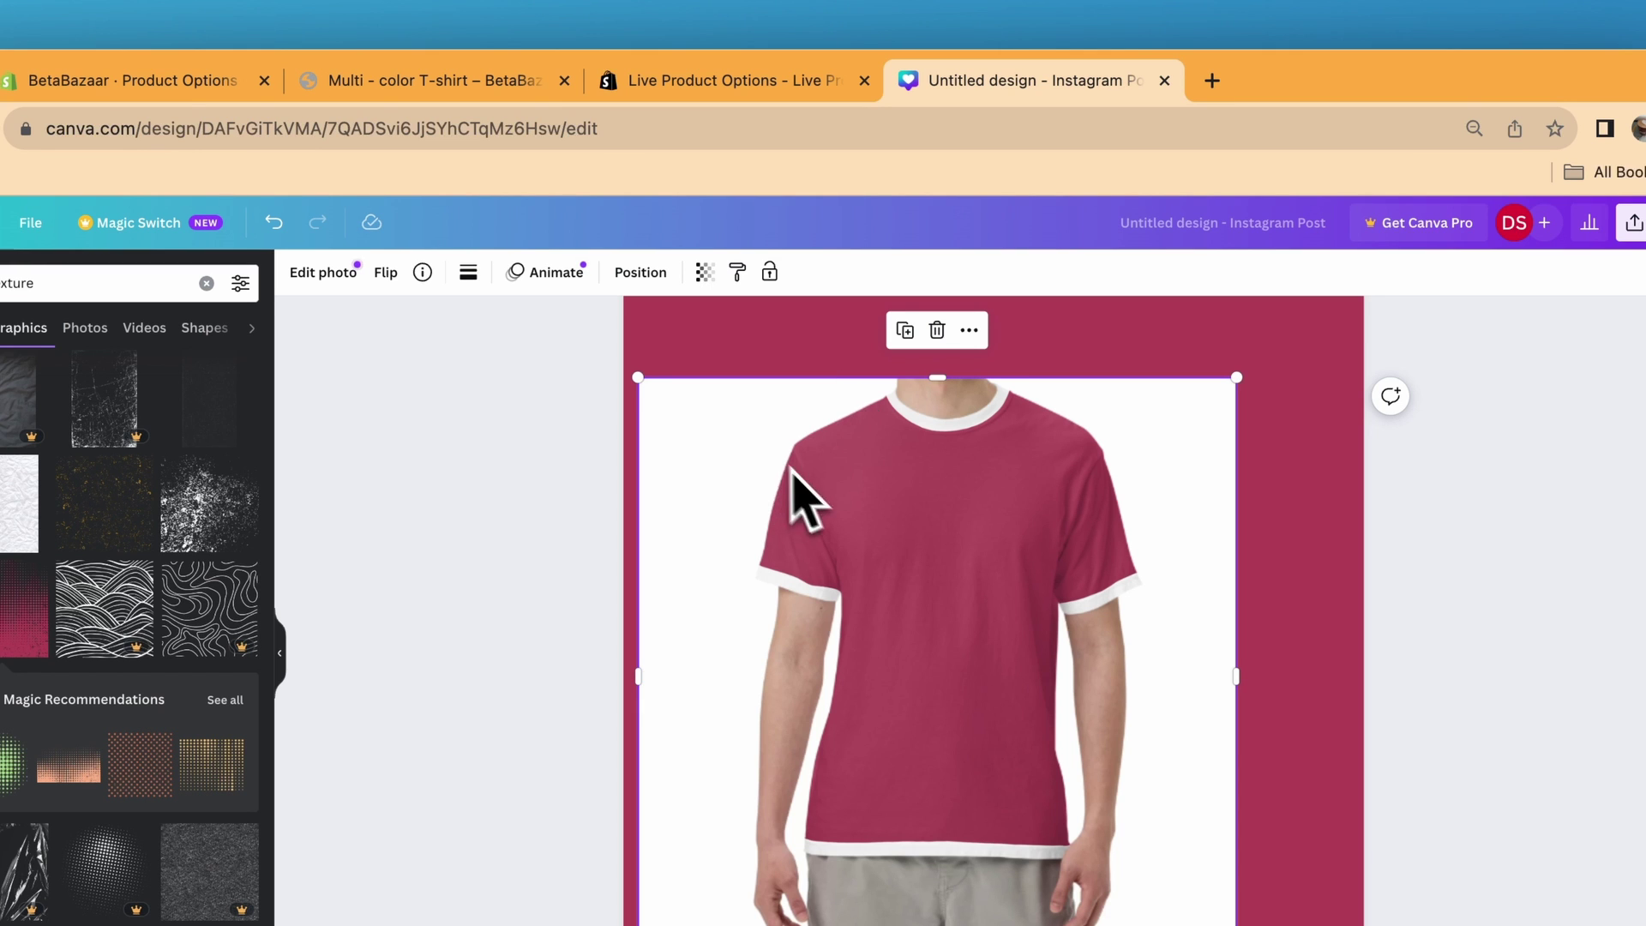
pyautogui.moveTo(793, 471); pyautogui.dragTo(949, 506)
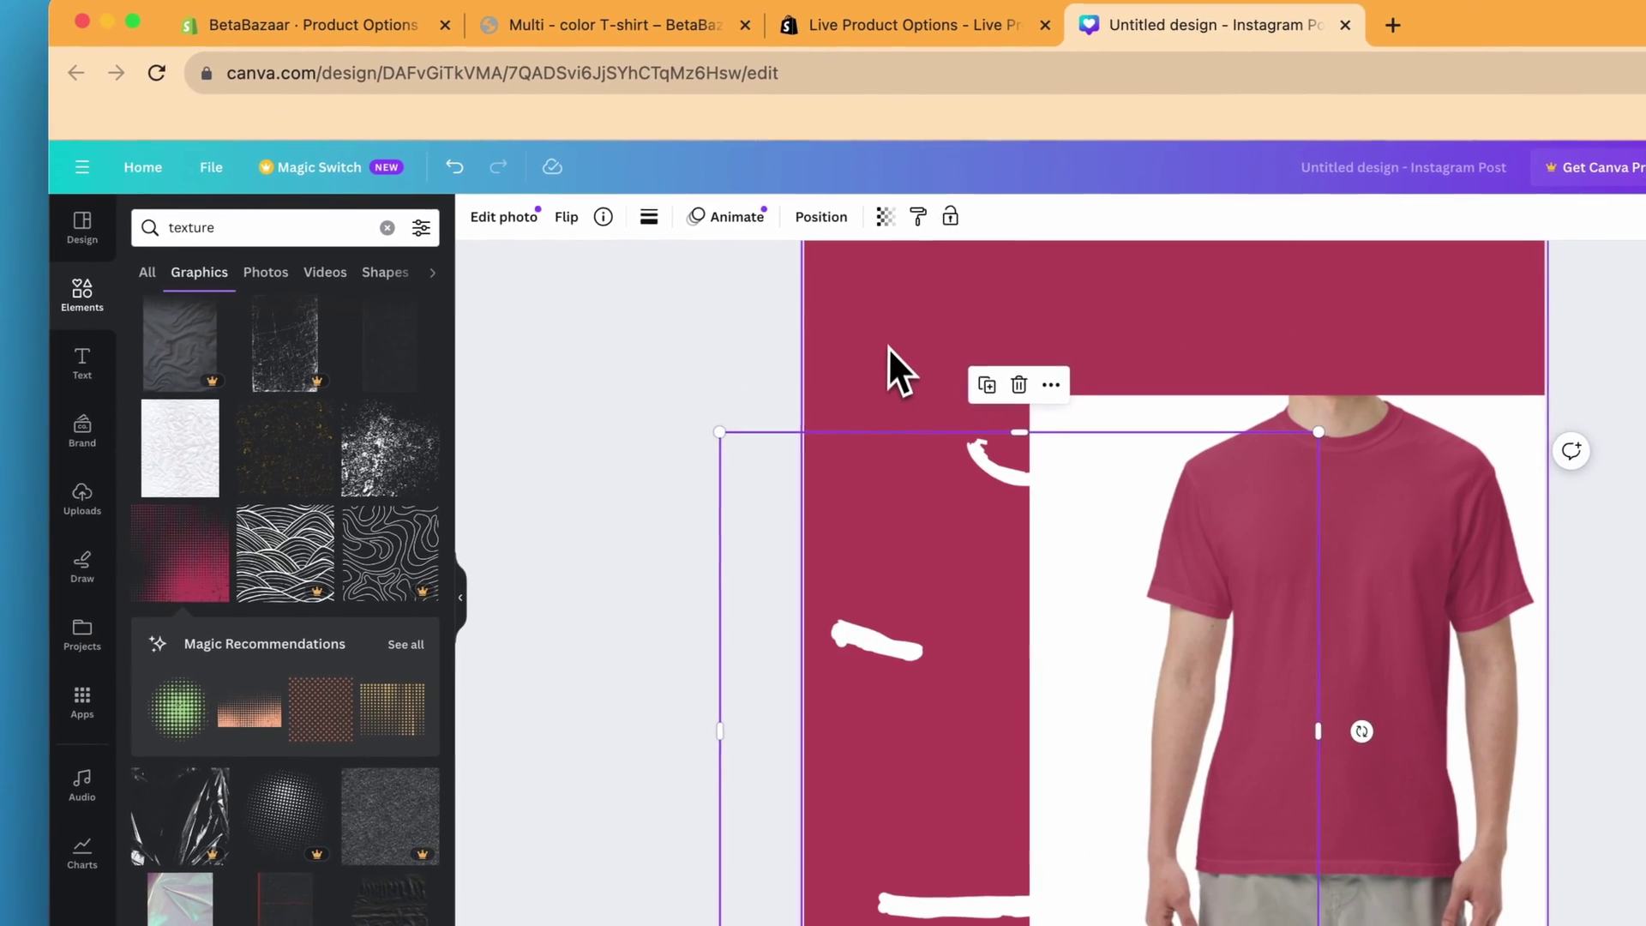
pyautogui.click(934, 351)
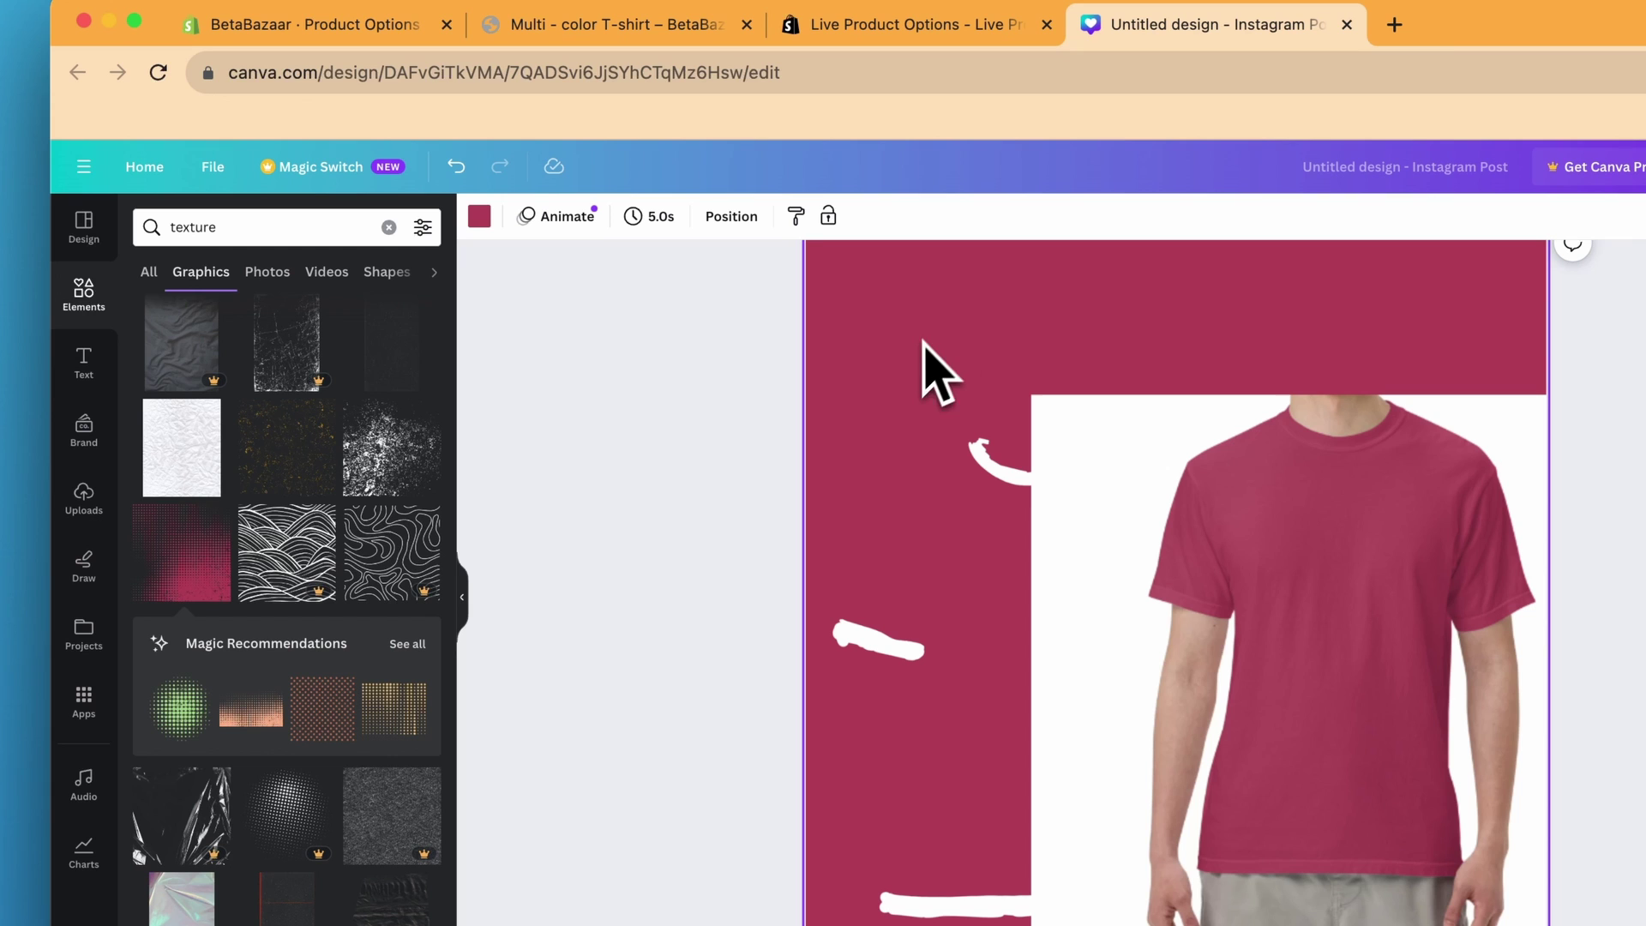
pyautogui.click(479, 216)
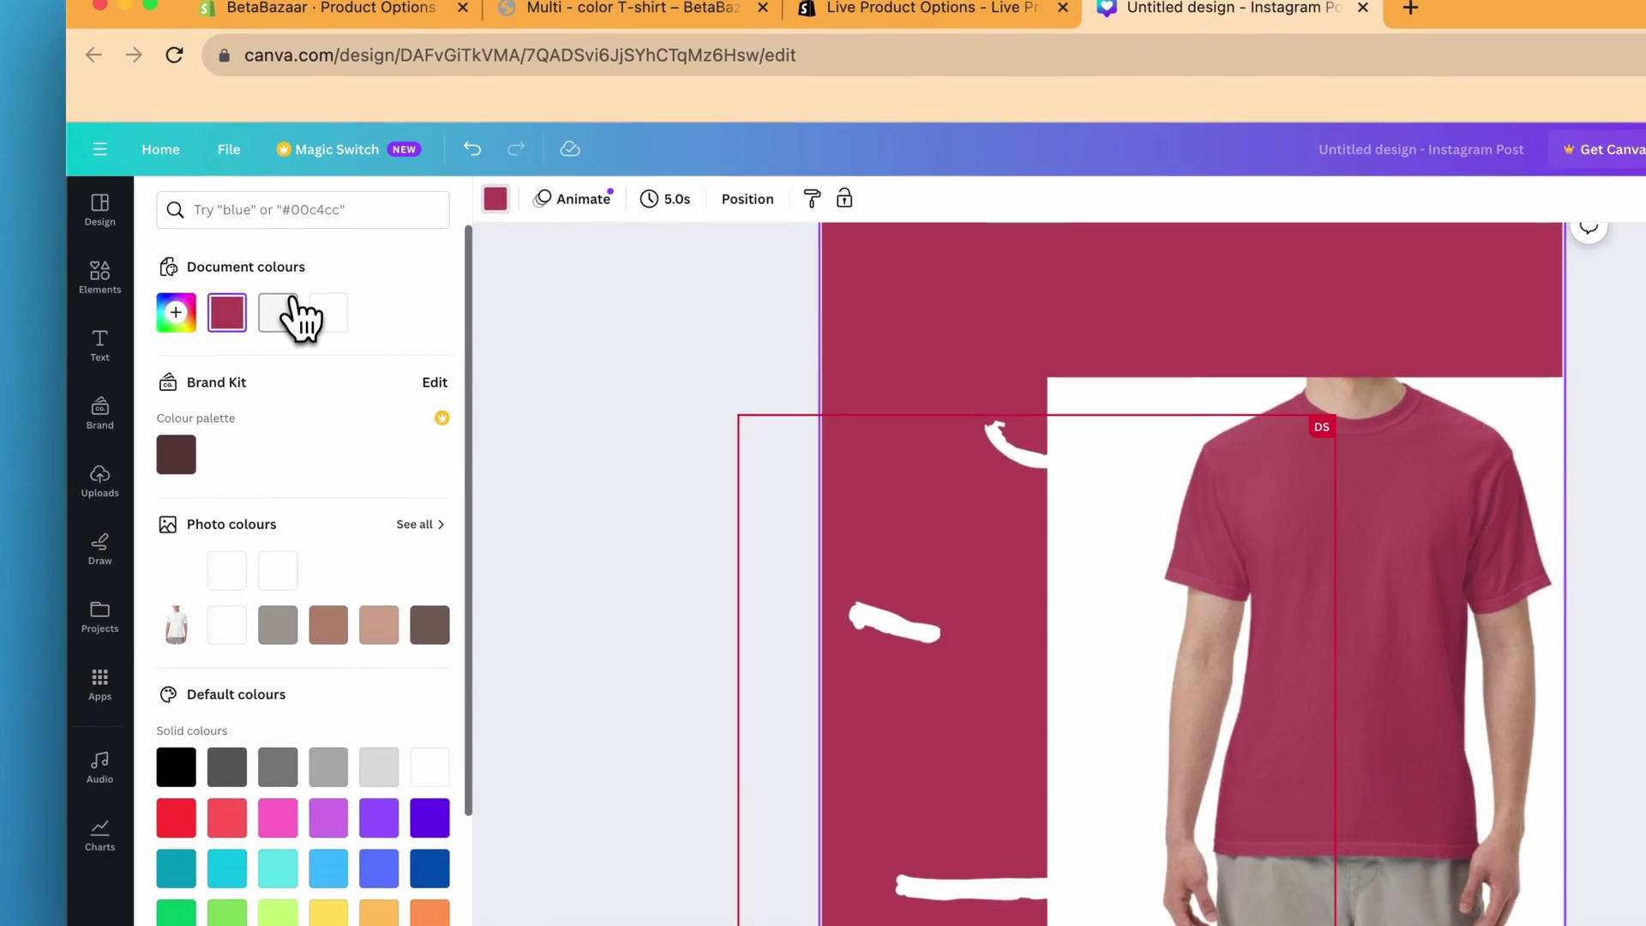
pyautogui.click(283, 313)
pyautogui.click(429, 624)
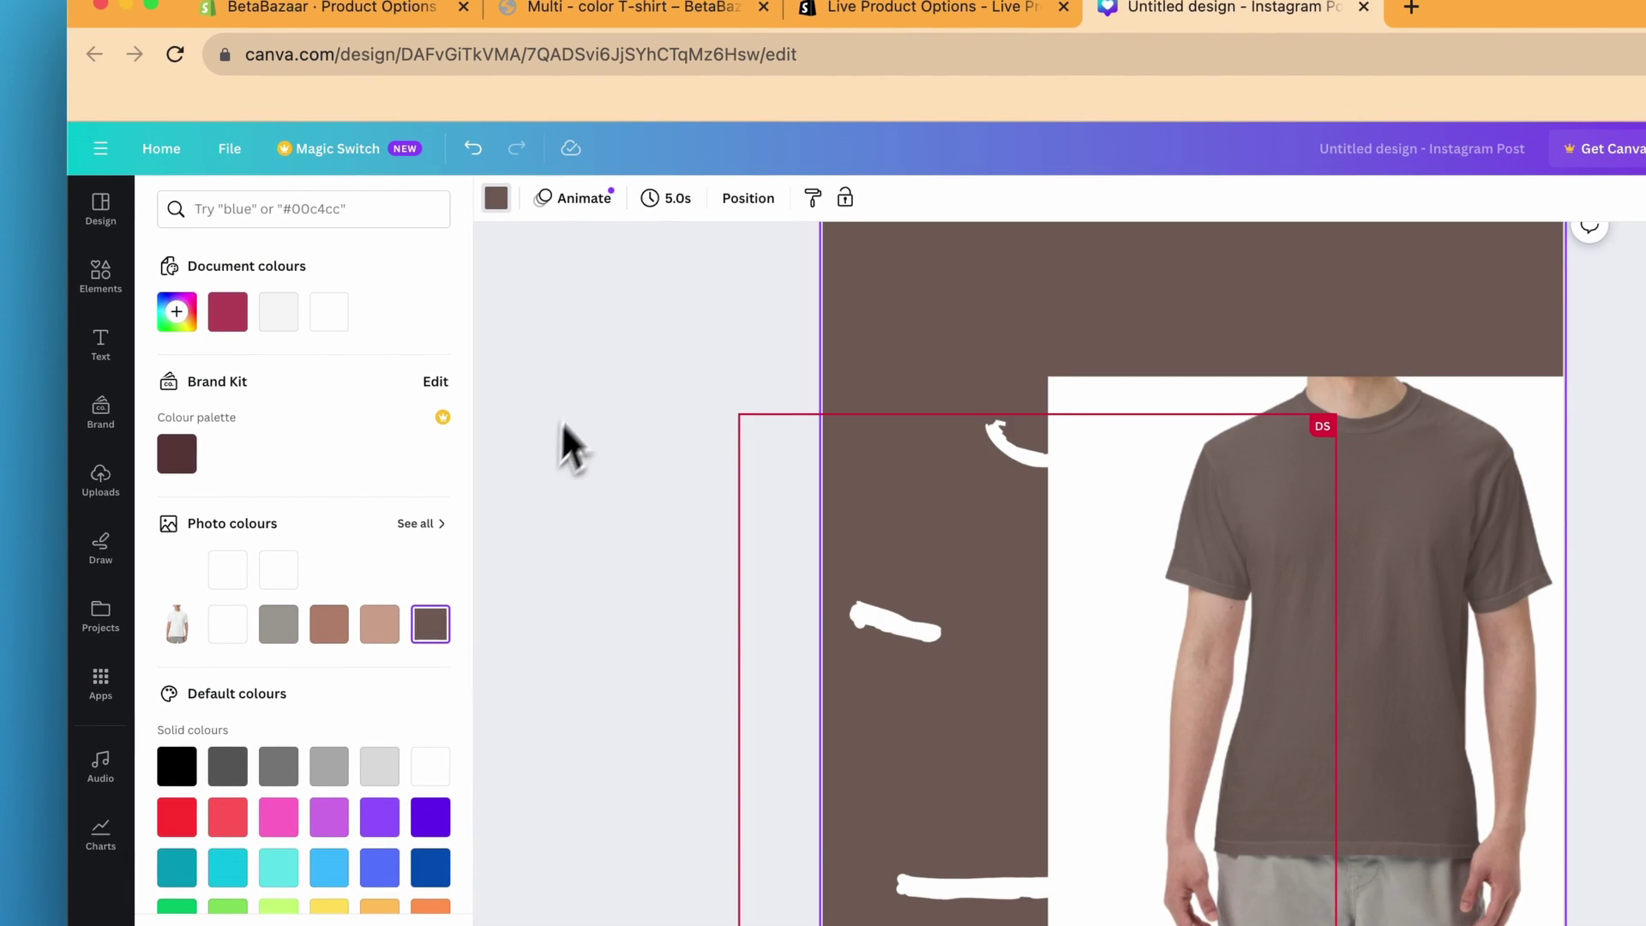
# Shift the white strokes over the shirt and align the T-shirt photo with them
pyautogui.moveTo(810, 476); pyautogui.dragTo(793, 370)
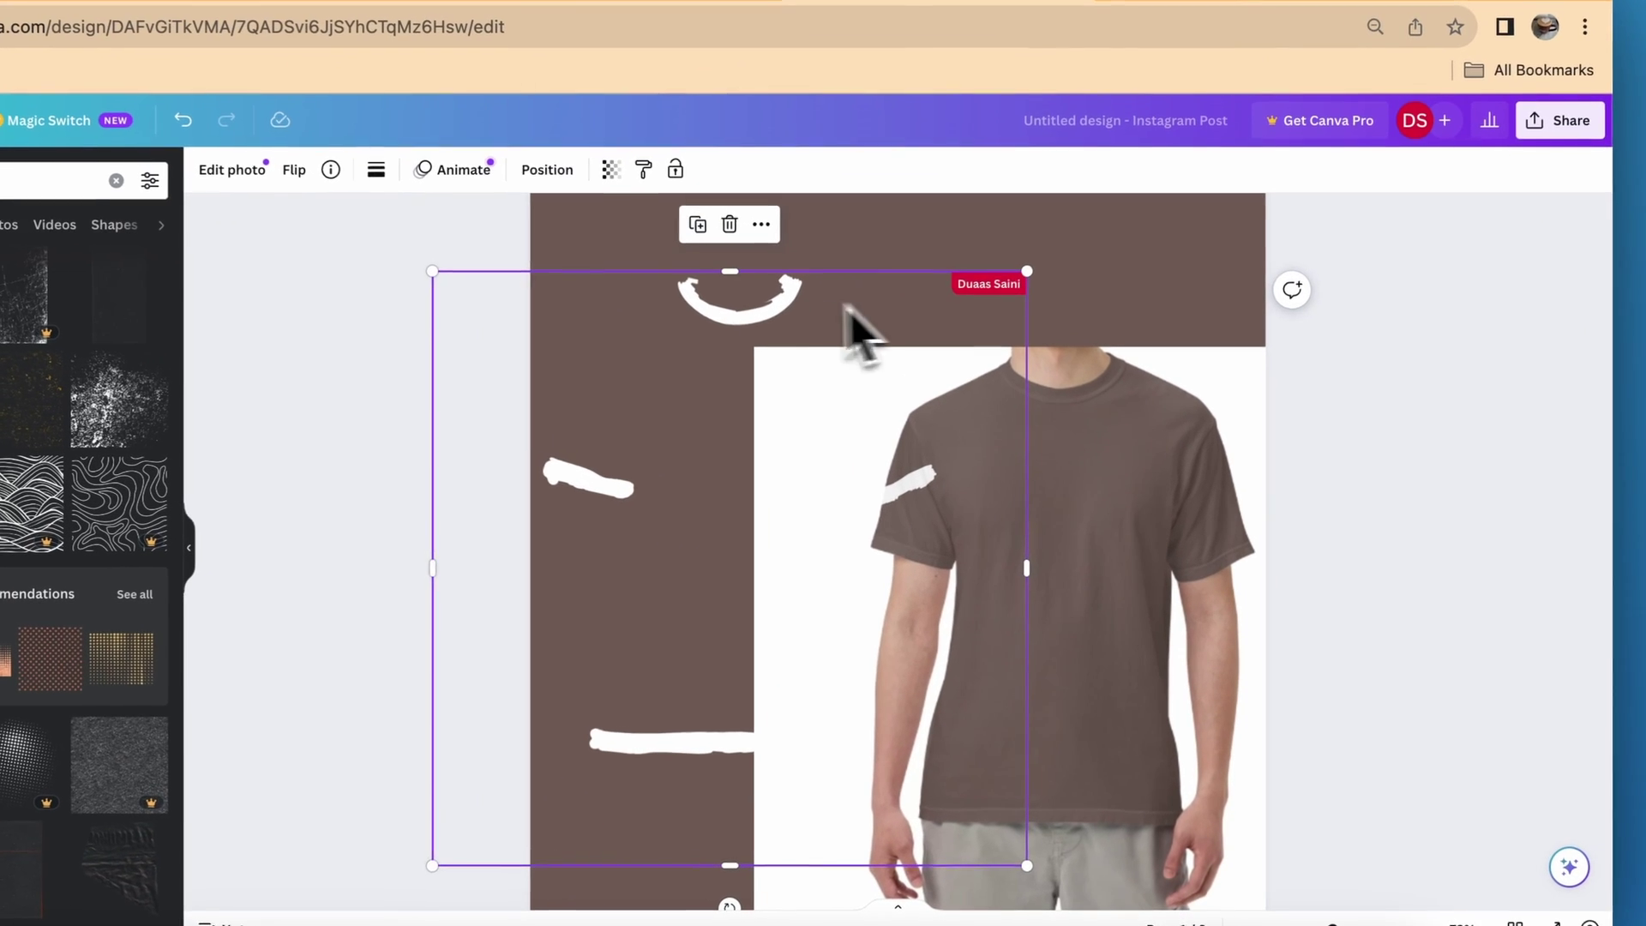
pyautogui.moveTo(943, 369); pyautogui.dragTo(1003, 364)
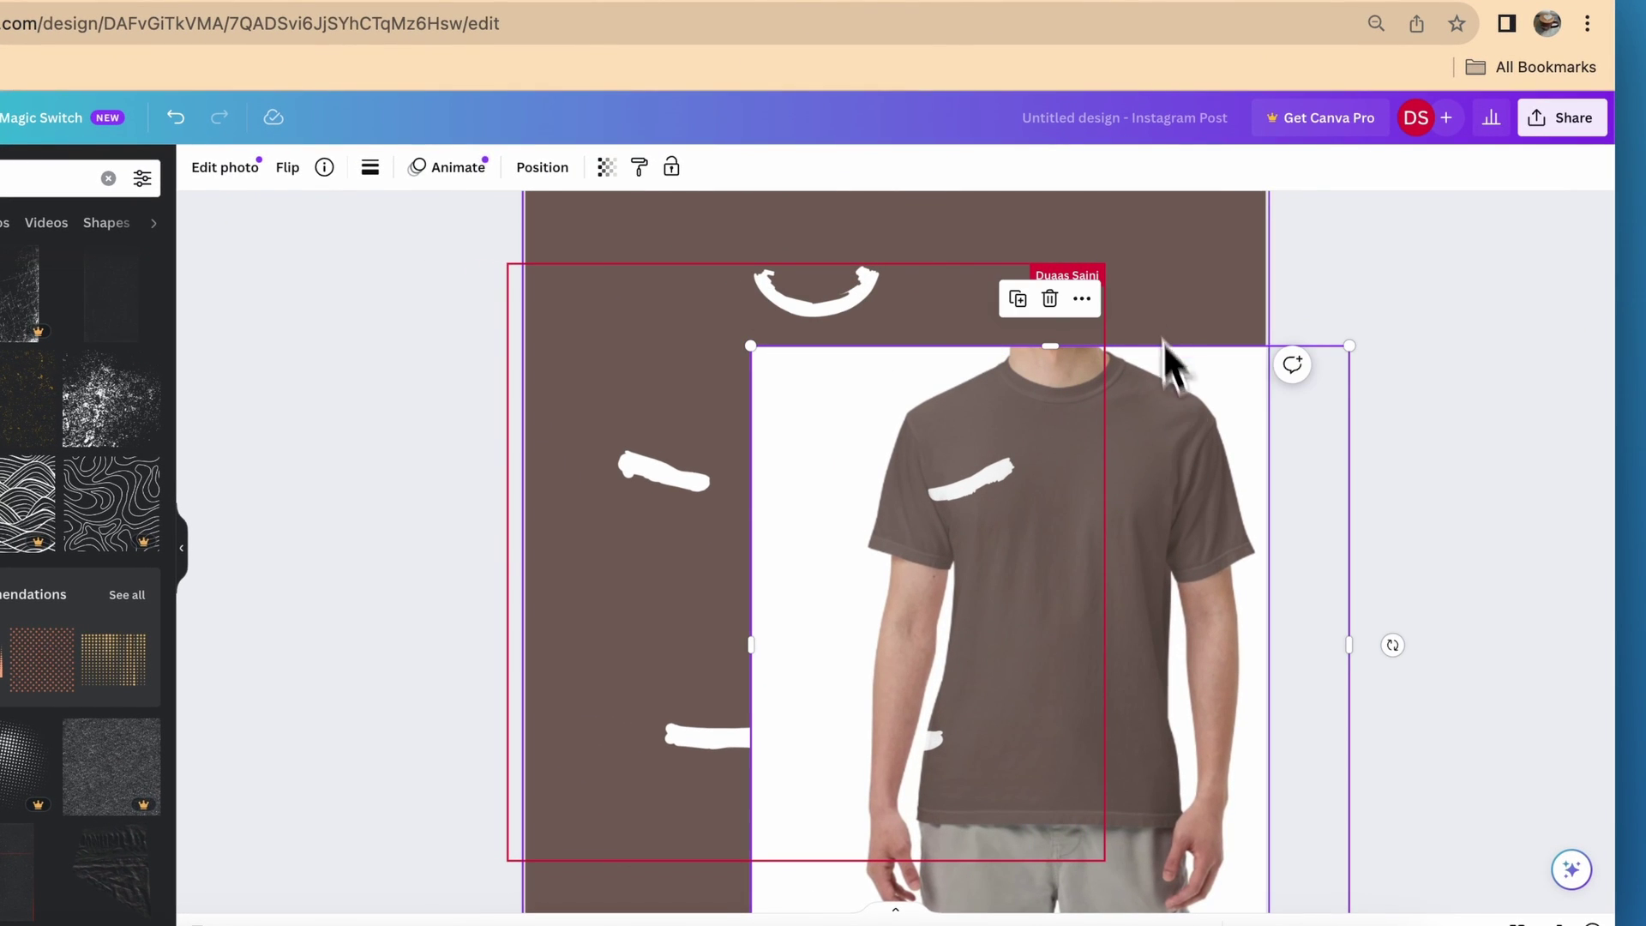
pyautogui.click(1081, 283)
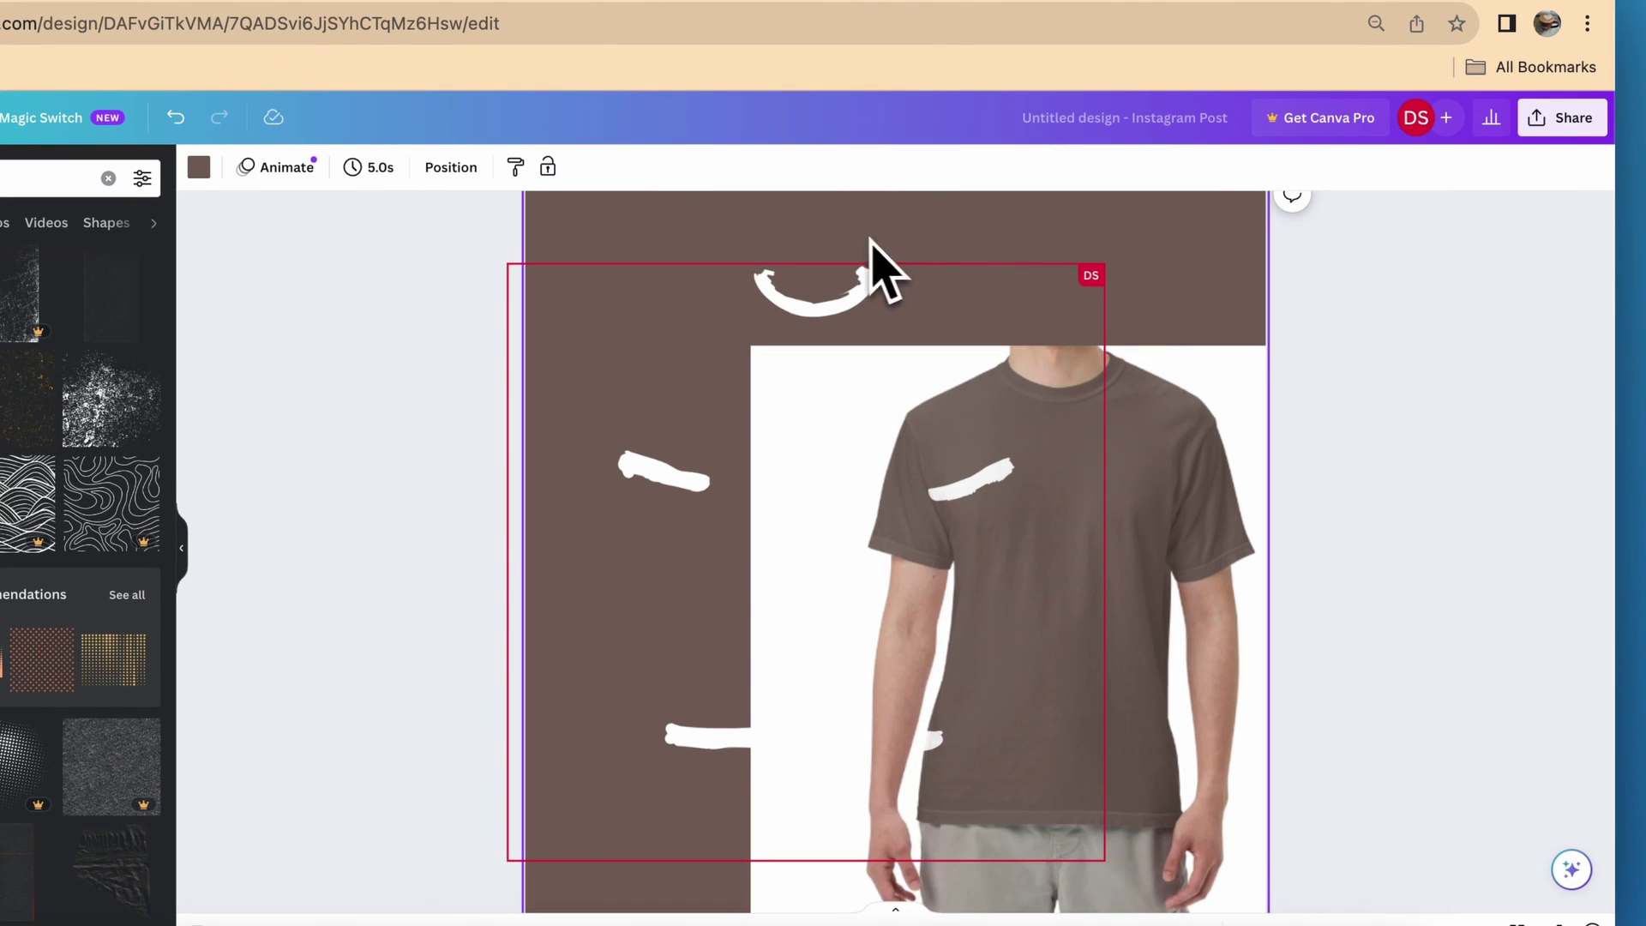
pyautogui.click(875, 296)
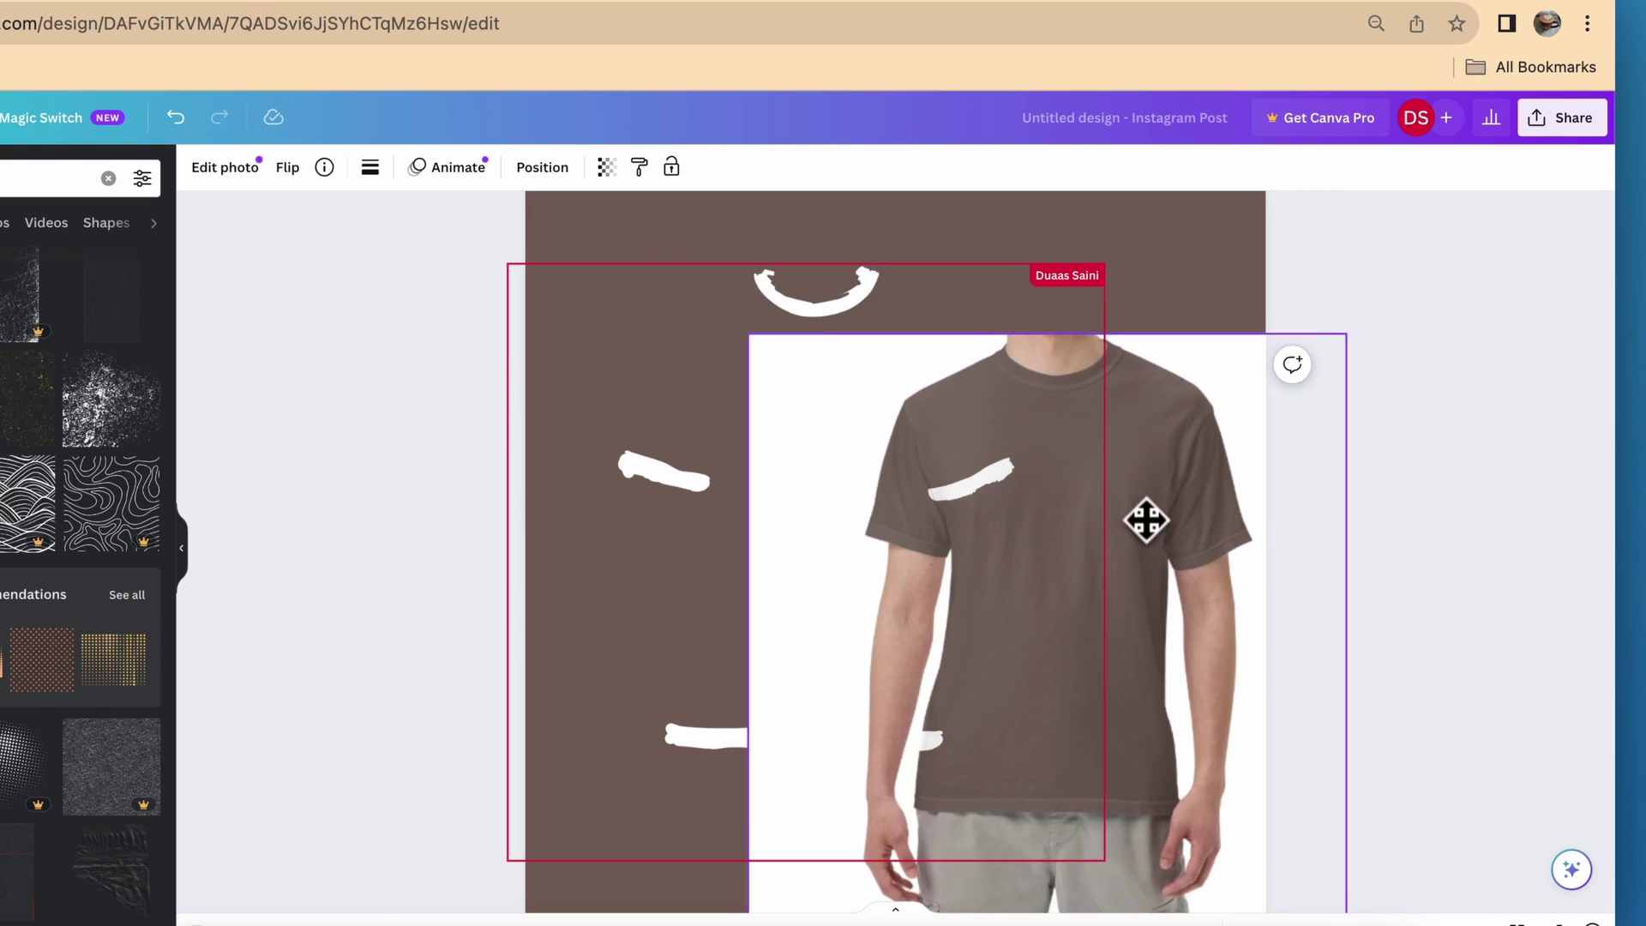
pyautogui.moveTo(1147, 519); pyautogui.dragTo(907, 447)
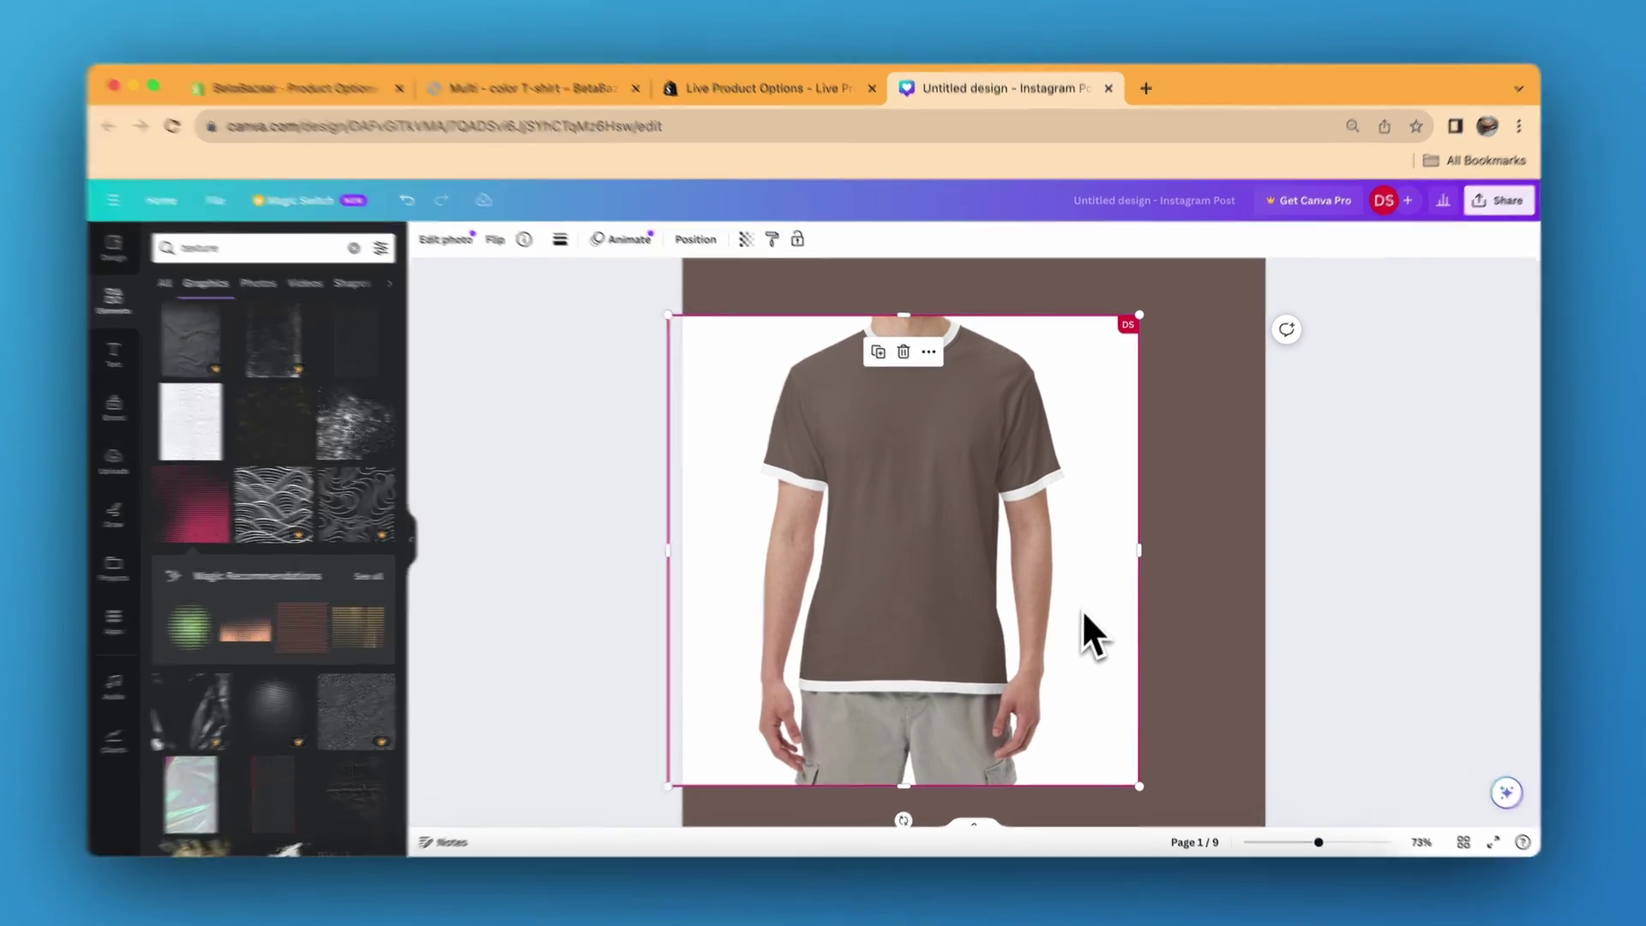
# Try coral, purple, yellow and orange backgrounds, settling on periwinkle blue
pyautogui.click(1217, 557)
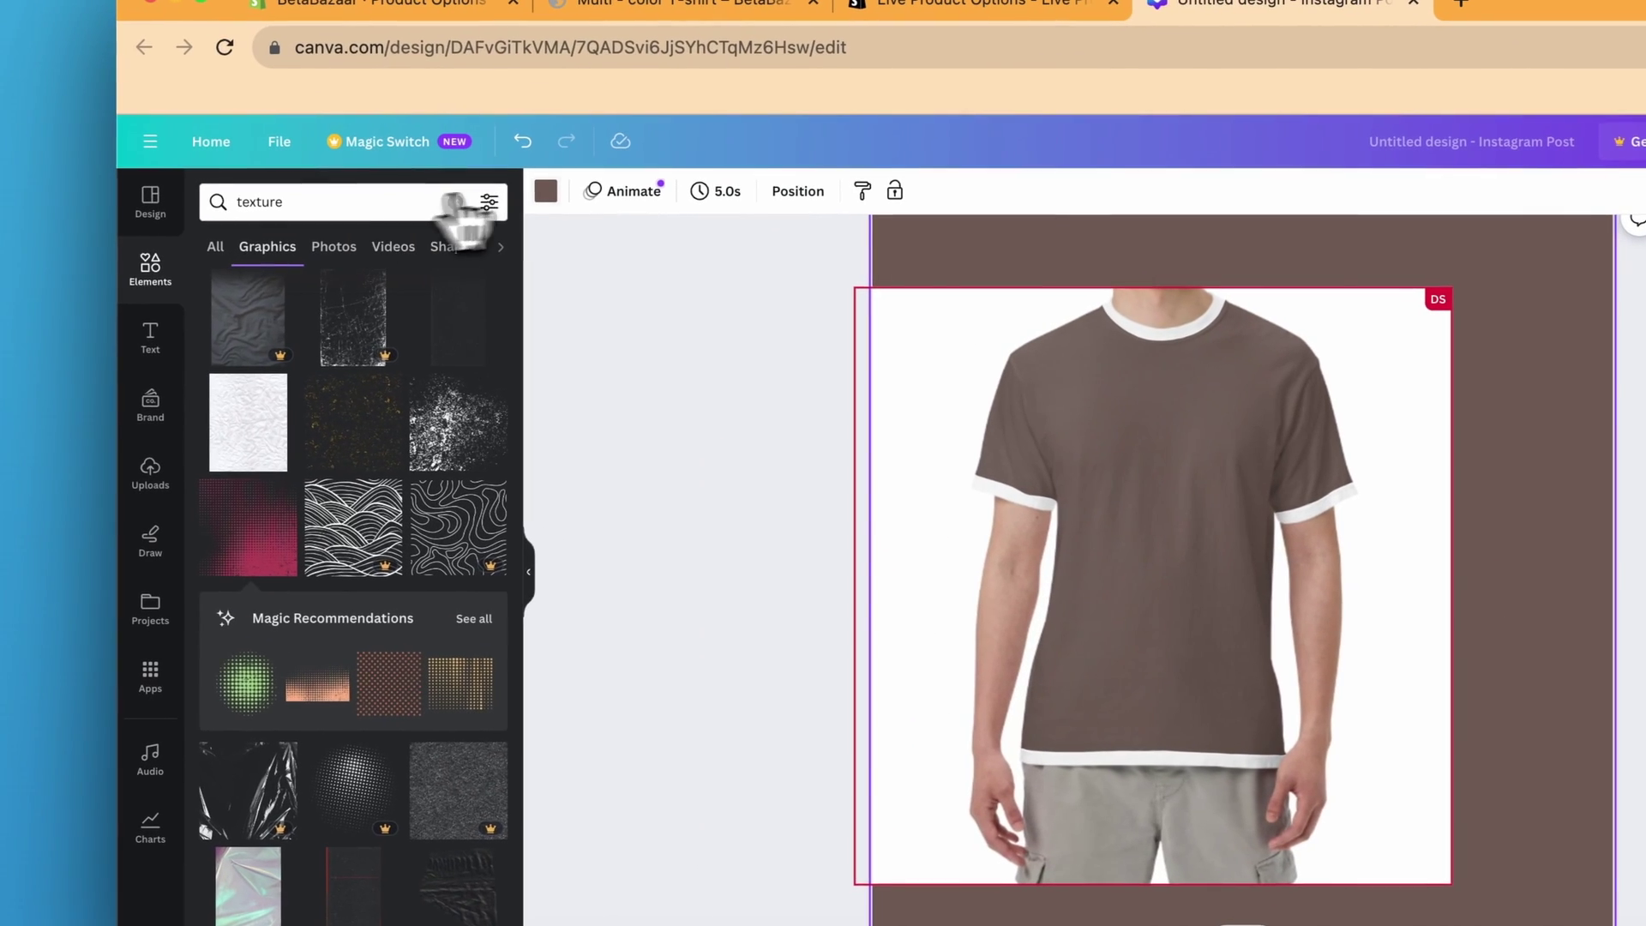
pyautogui.click(545, 190)
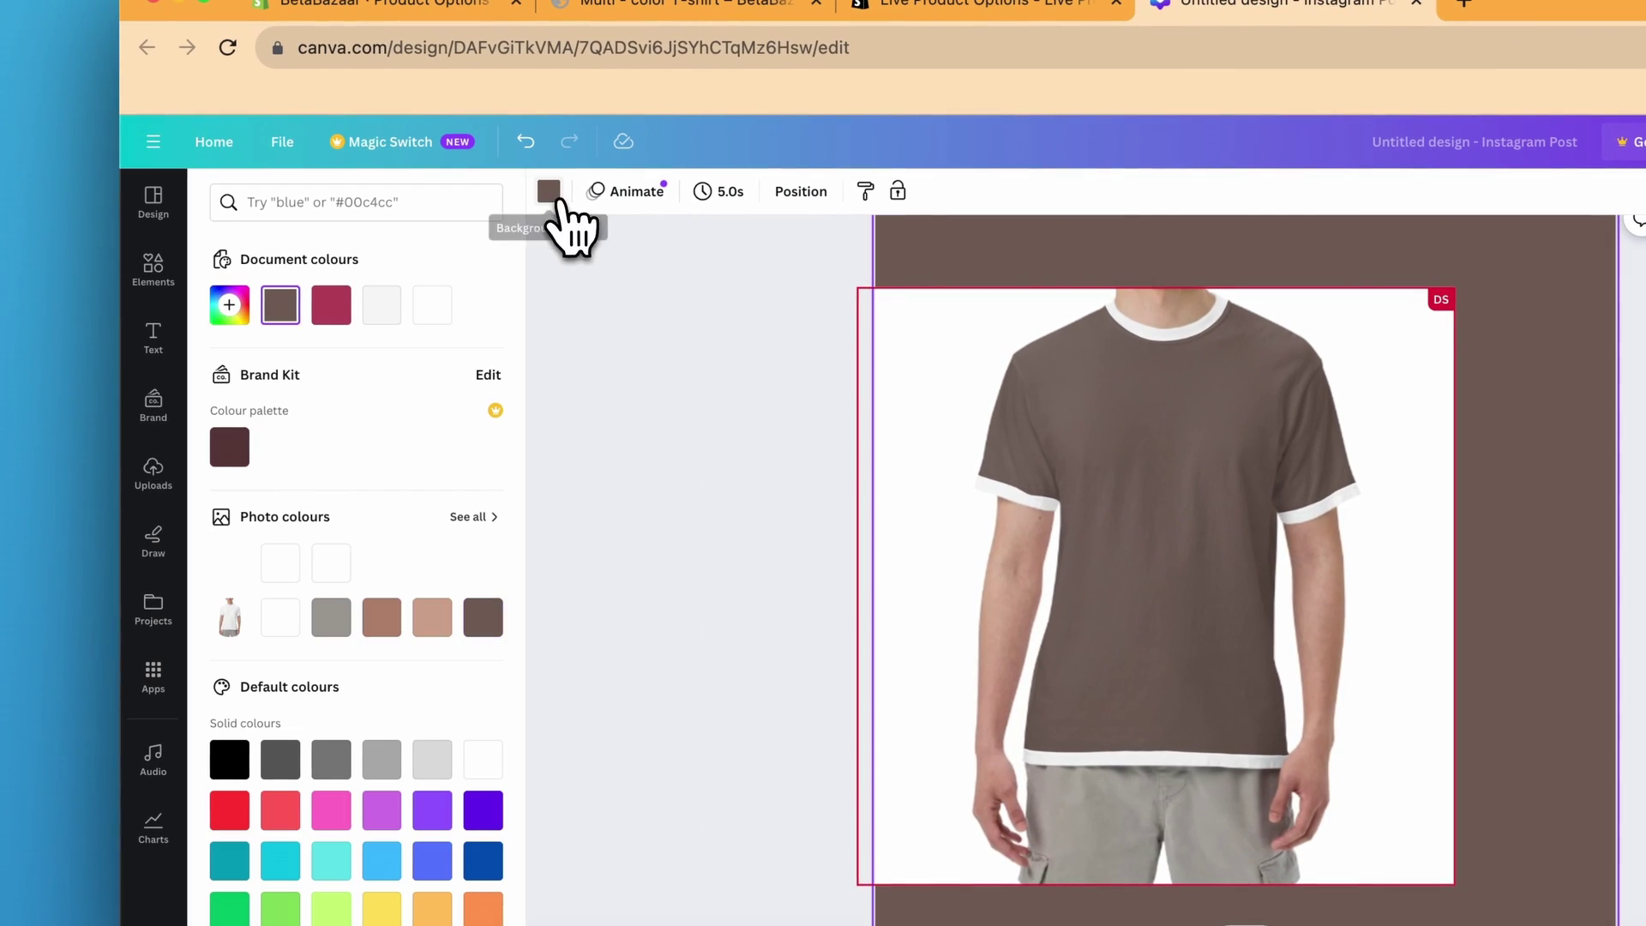
pyautogui.scroll(-2, 433, 588)
pyautogui.click(283, 729)
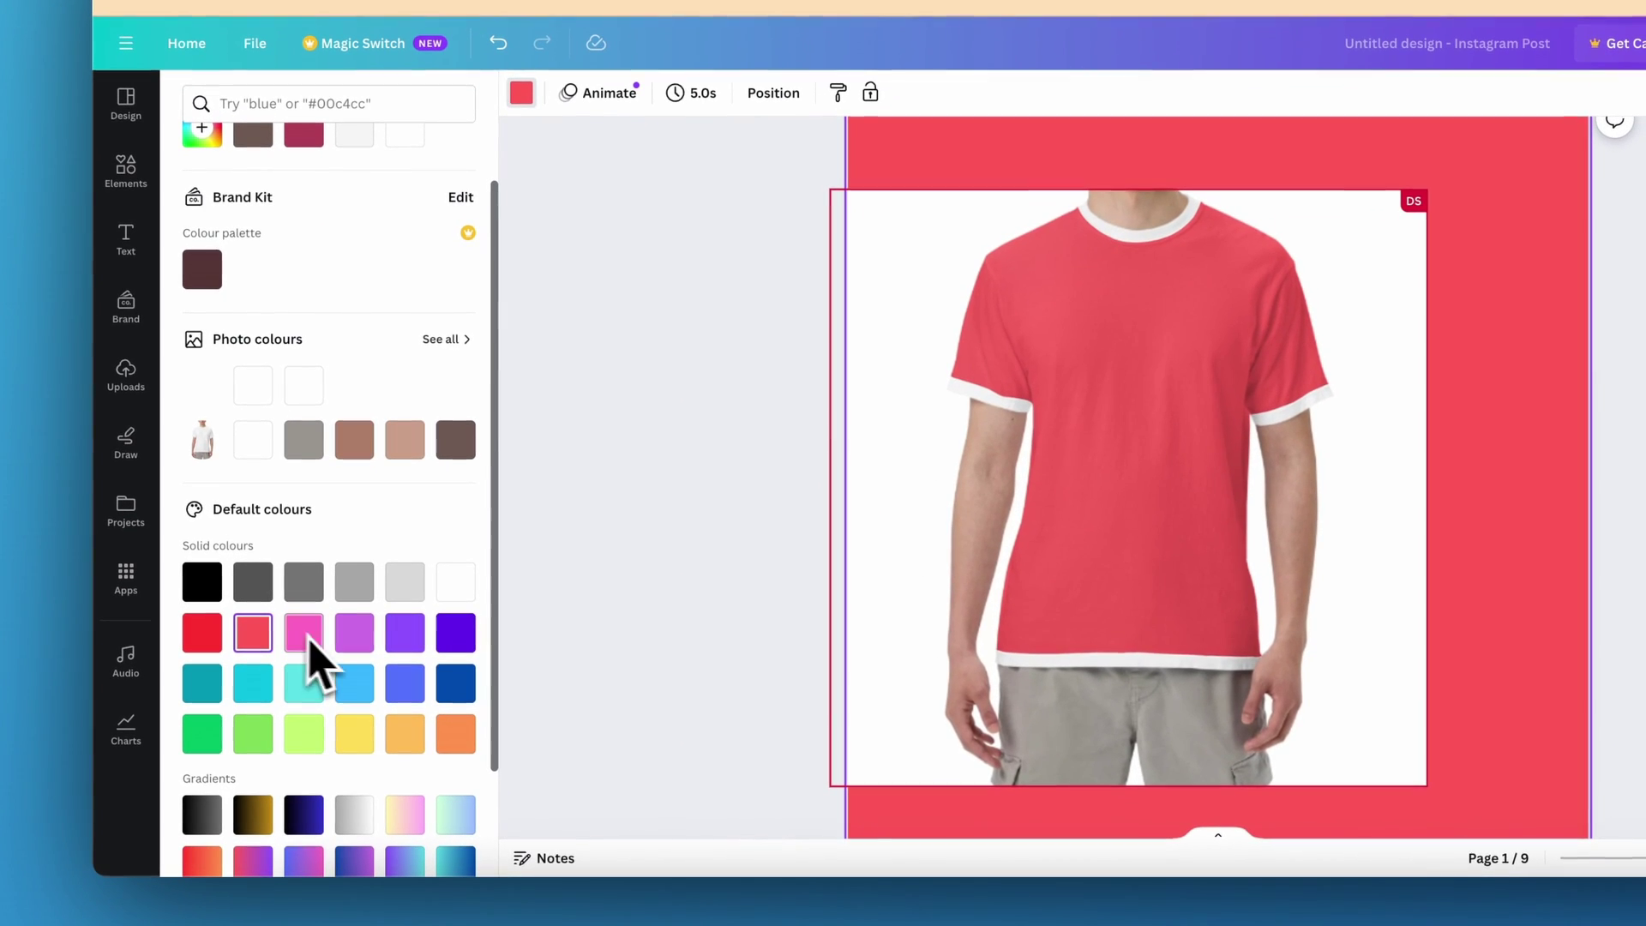
pyautogui.click(353, 644)
pyautogui.click(358, 691)
pyautogui.click(370, 731)
pyautogui.click(405, 736)
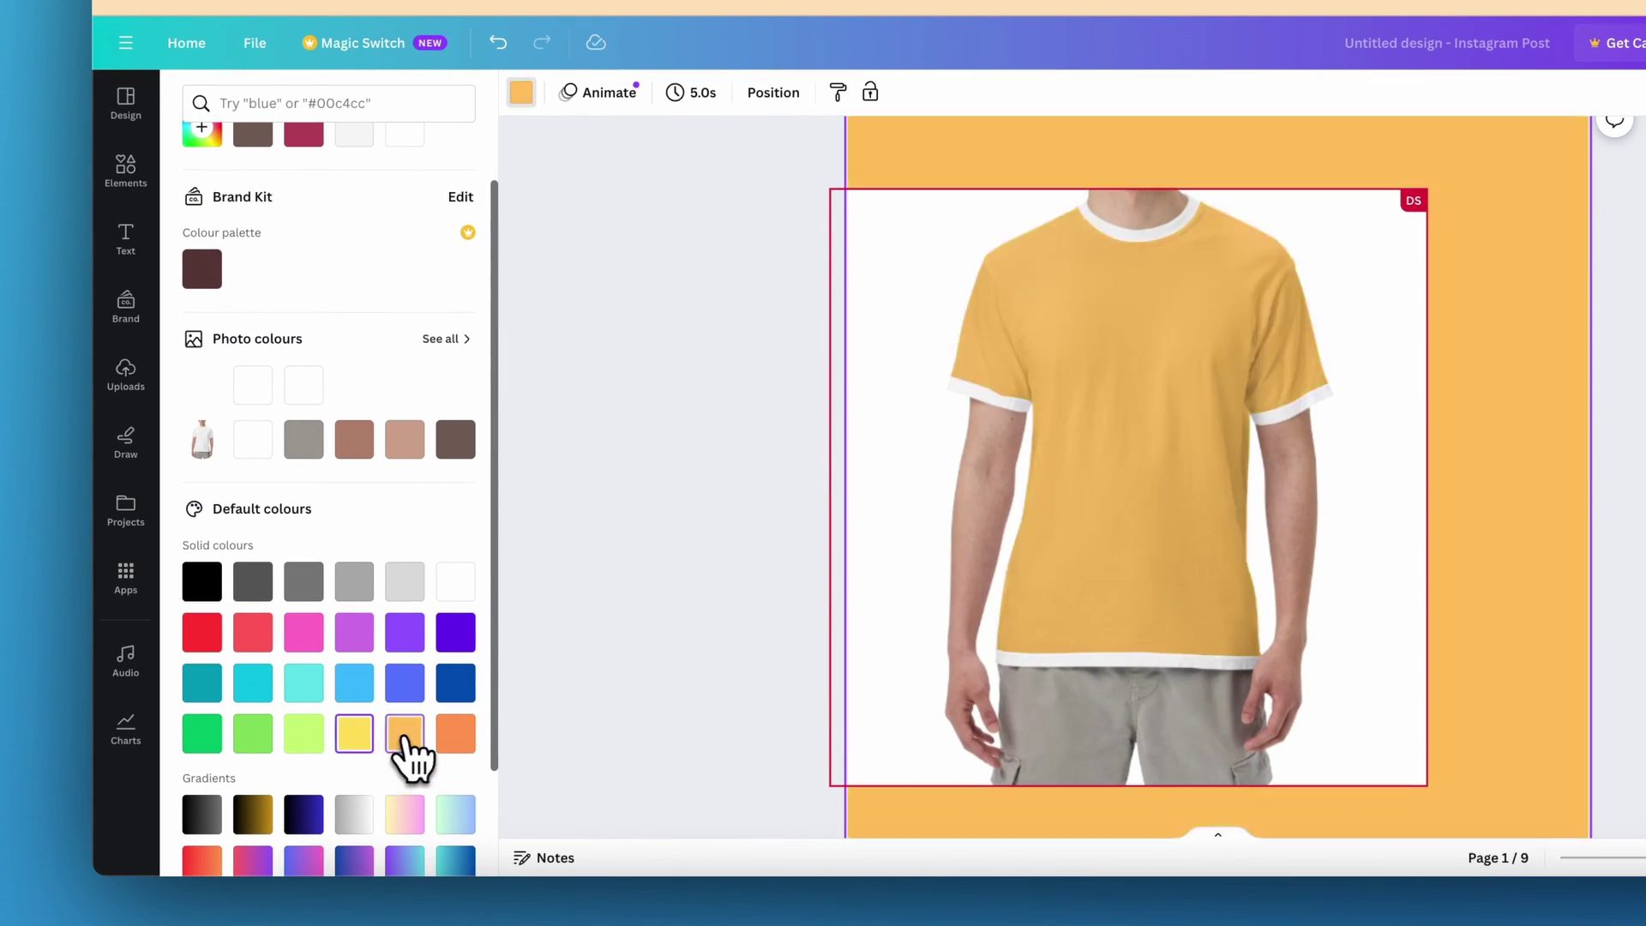
pyautogui.click(455, 737)
pyautogui.click(455, 686)
pyautogui.click(403, 690)
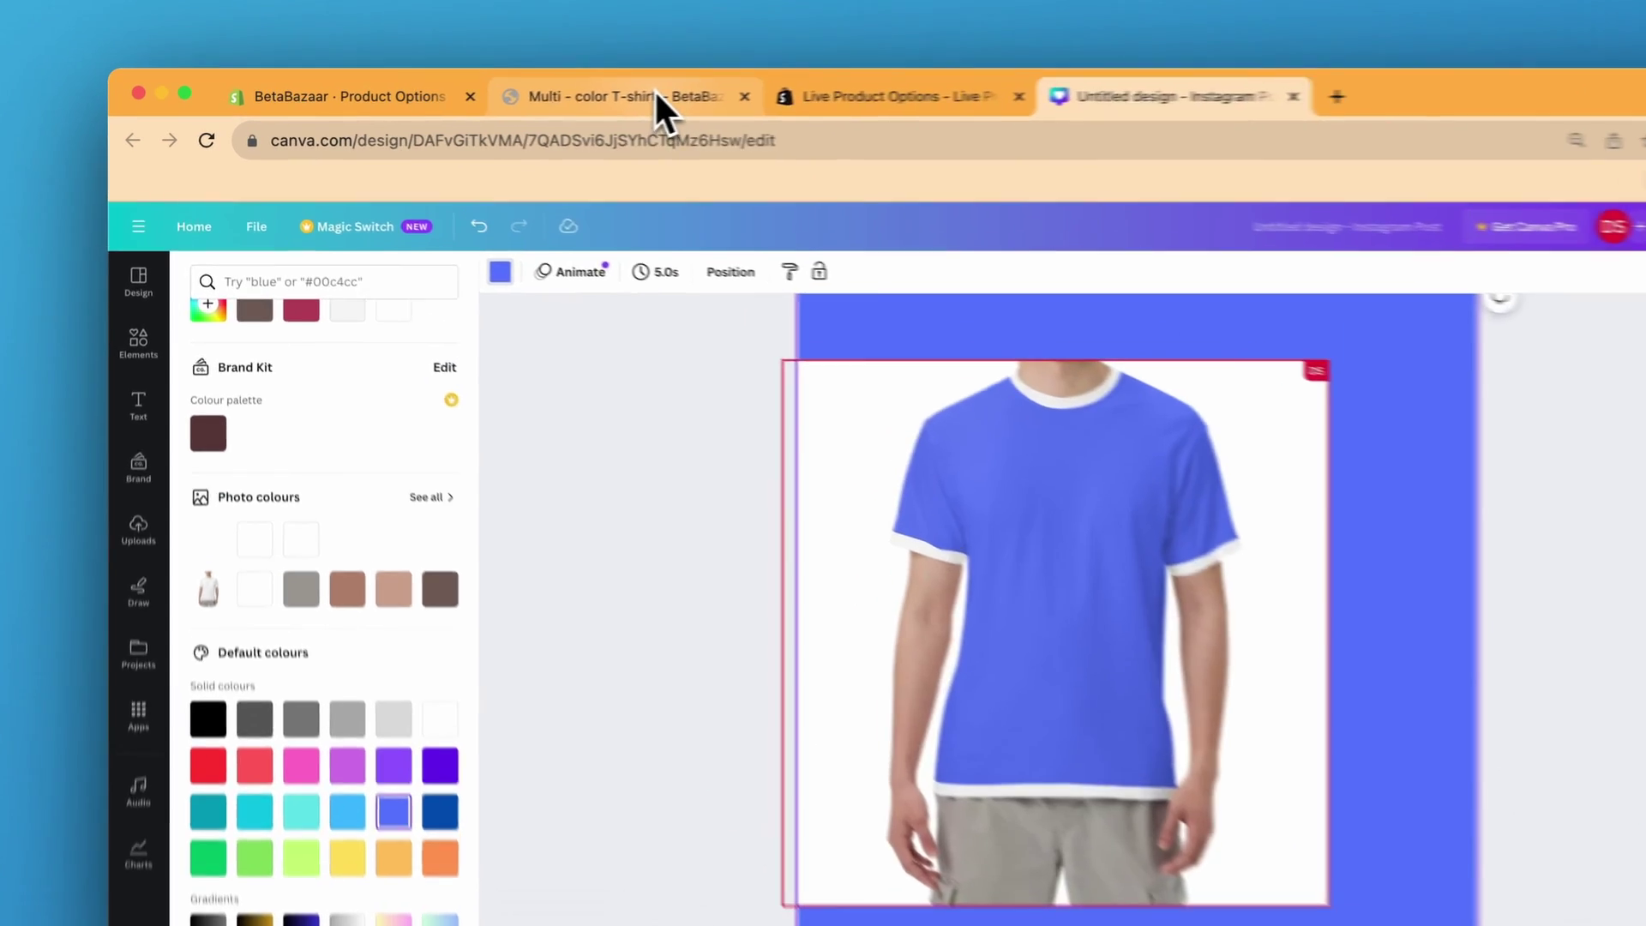
# Return to the Live Product Options admin and its layer list
pyautogui.click(579, 101)
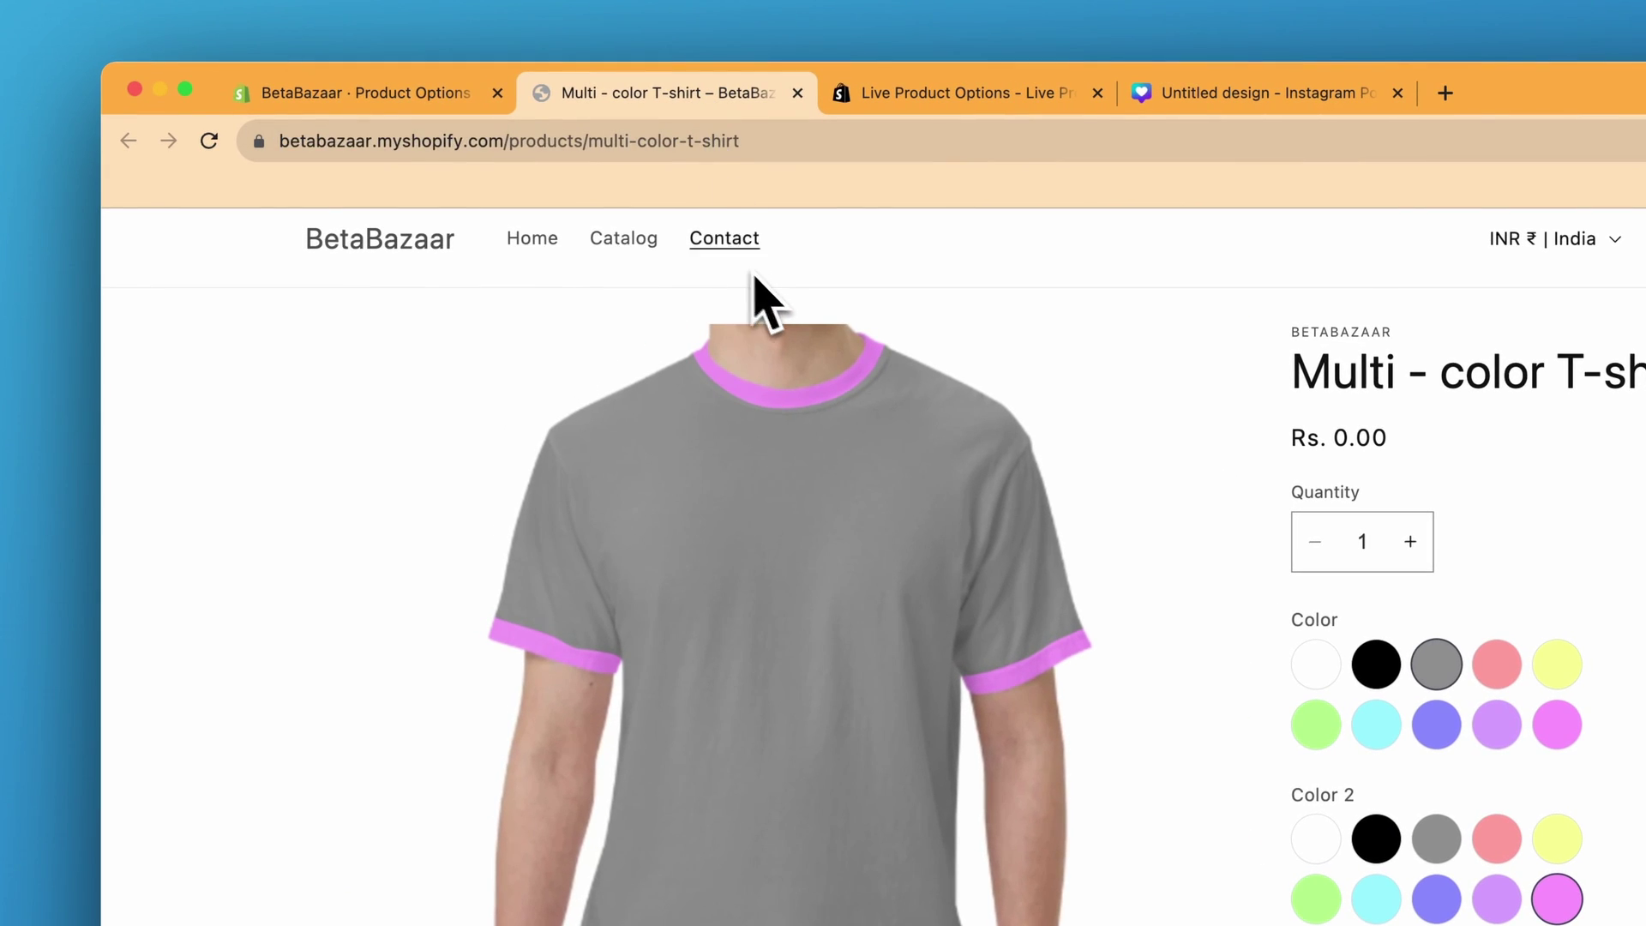
pyautogui.click(453, 96)
pyautogui.scroll(-2, 710, 432)
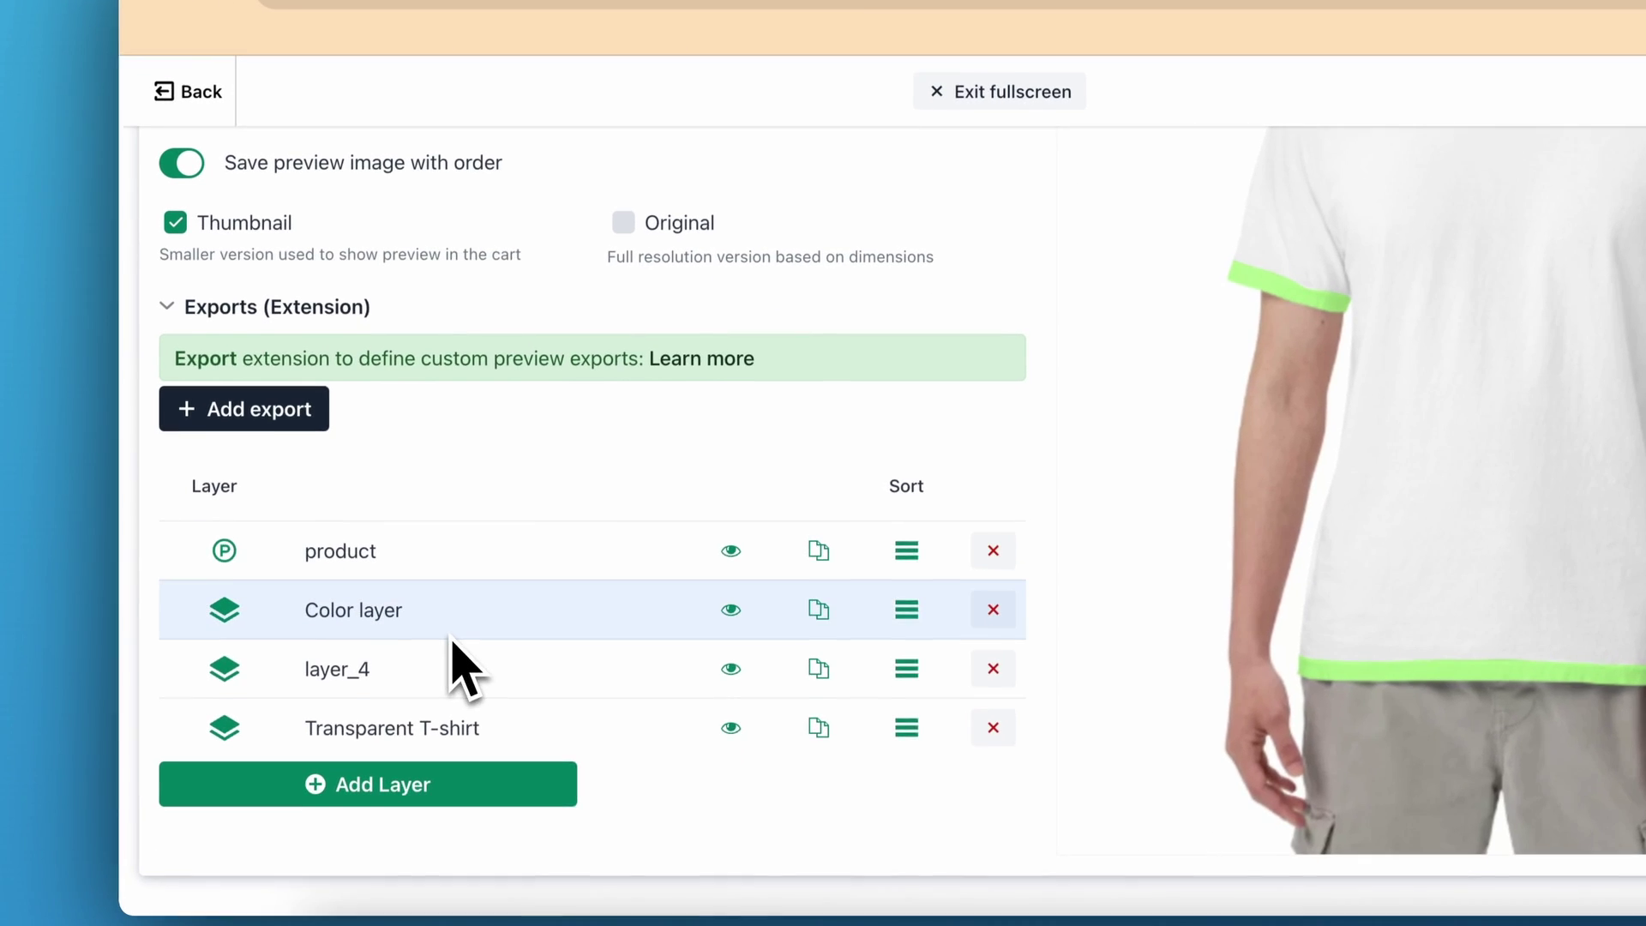
# Expand the Color layer and review its Overlay type driven by the Color option
pyautogui.click(452, 634)
pyautogui.scroll(-1, 588, 449)
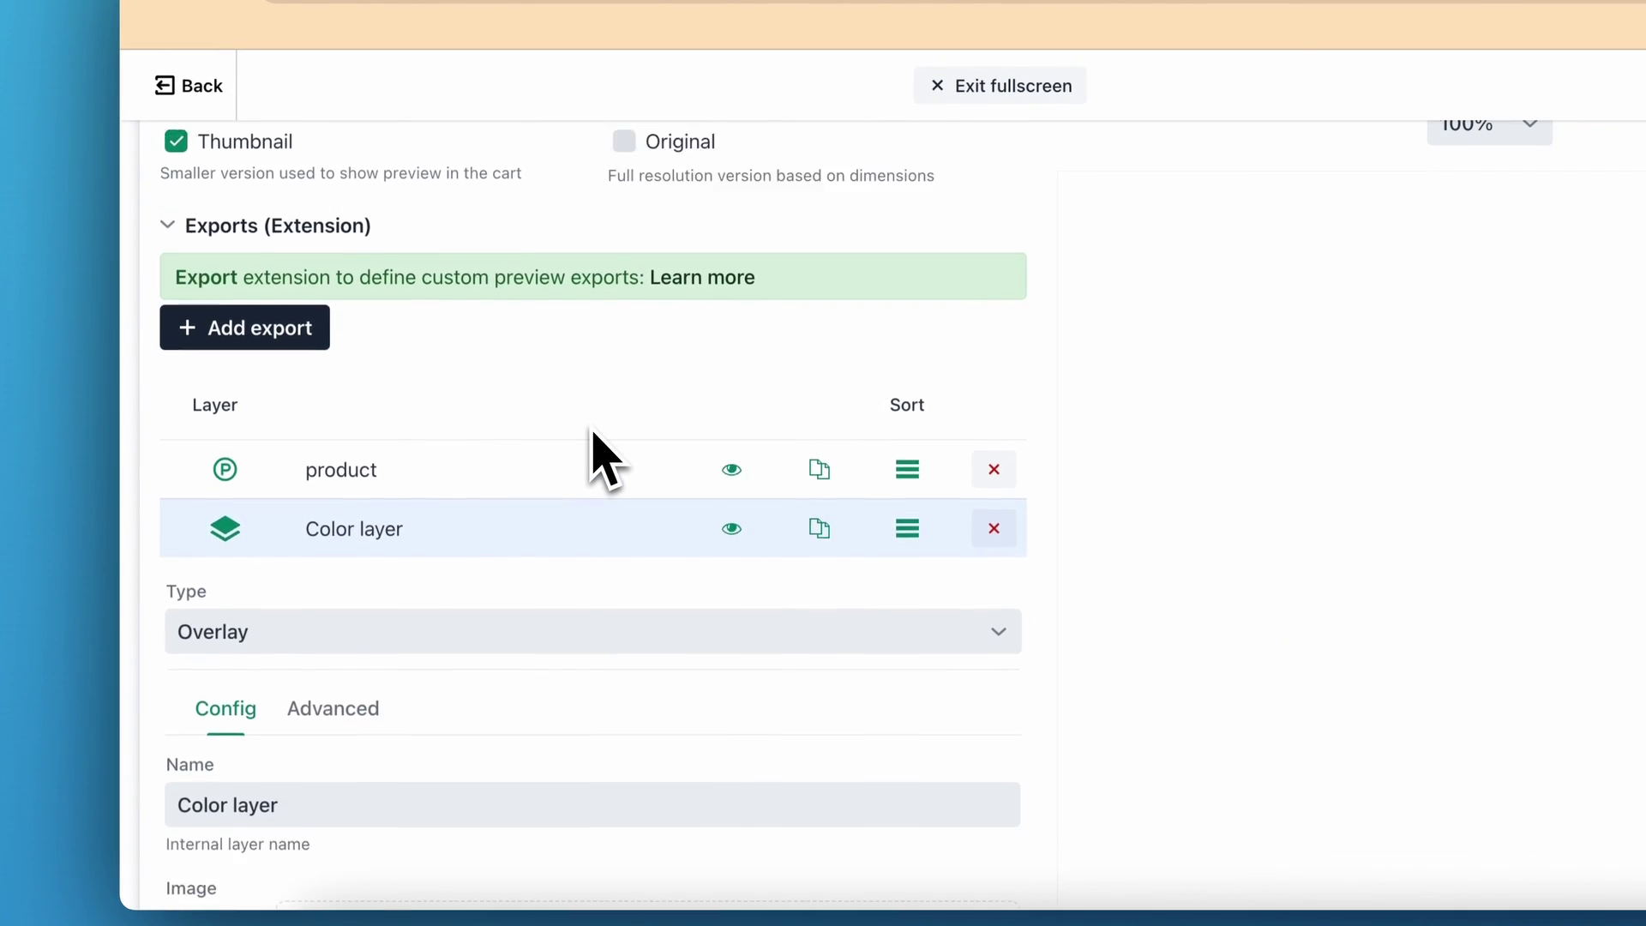
pyautogui.scroll(-3, 588, 448)
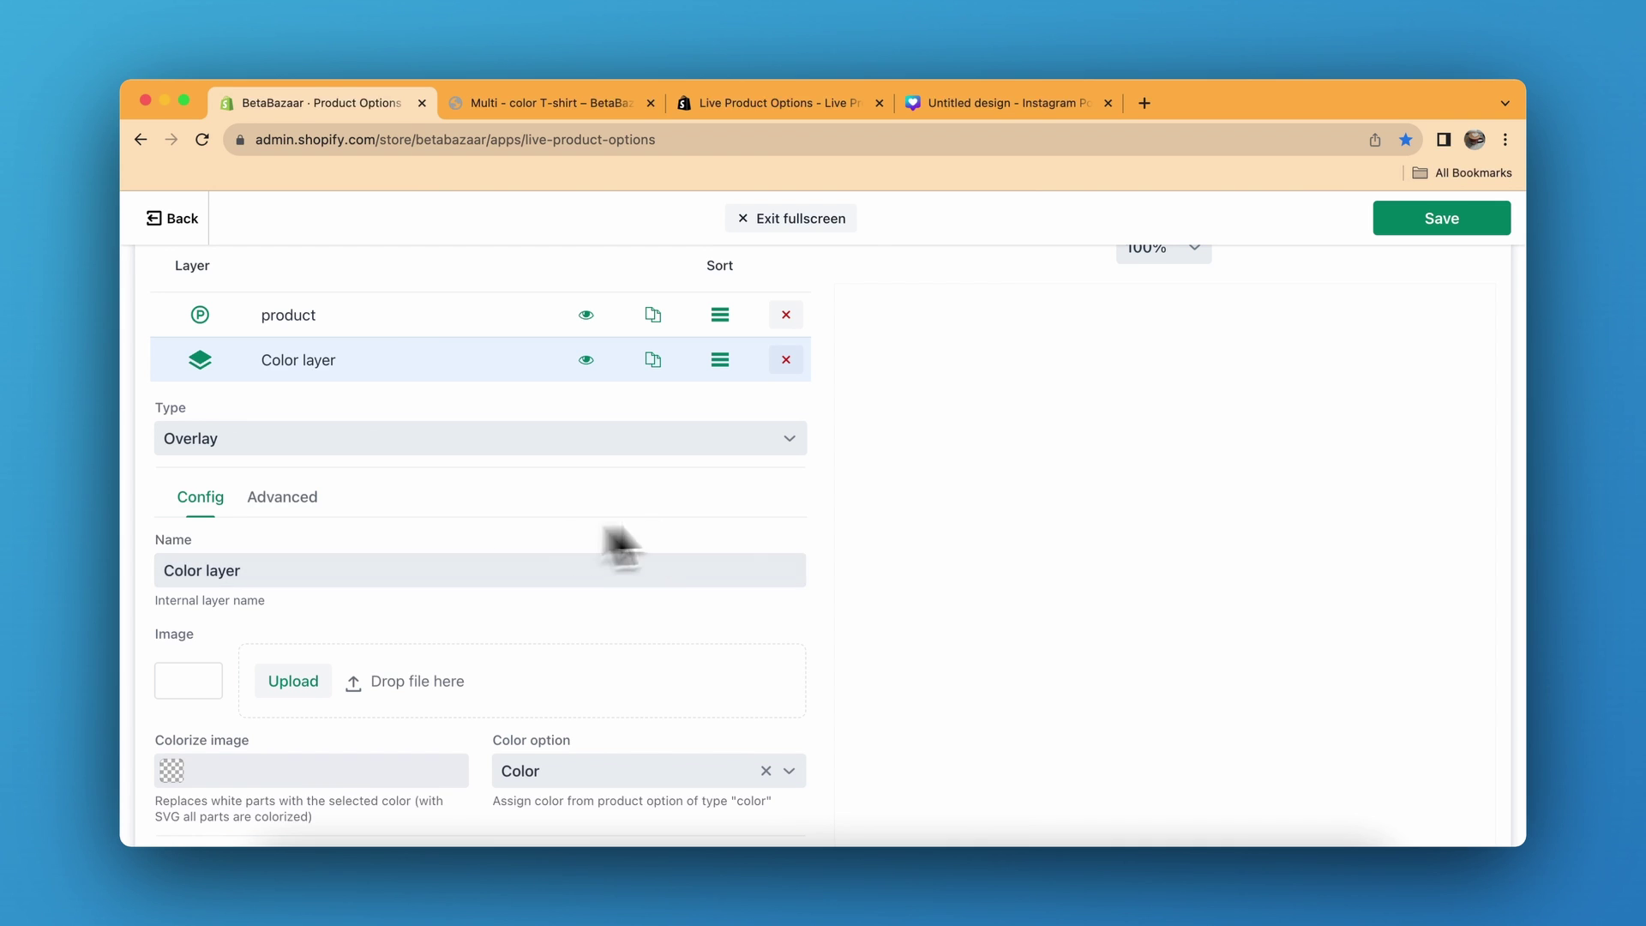
pyautogui.scroll(6, 968, 486)
pyautogui.scroll(6, 969, 488)
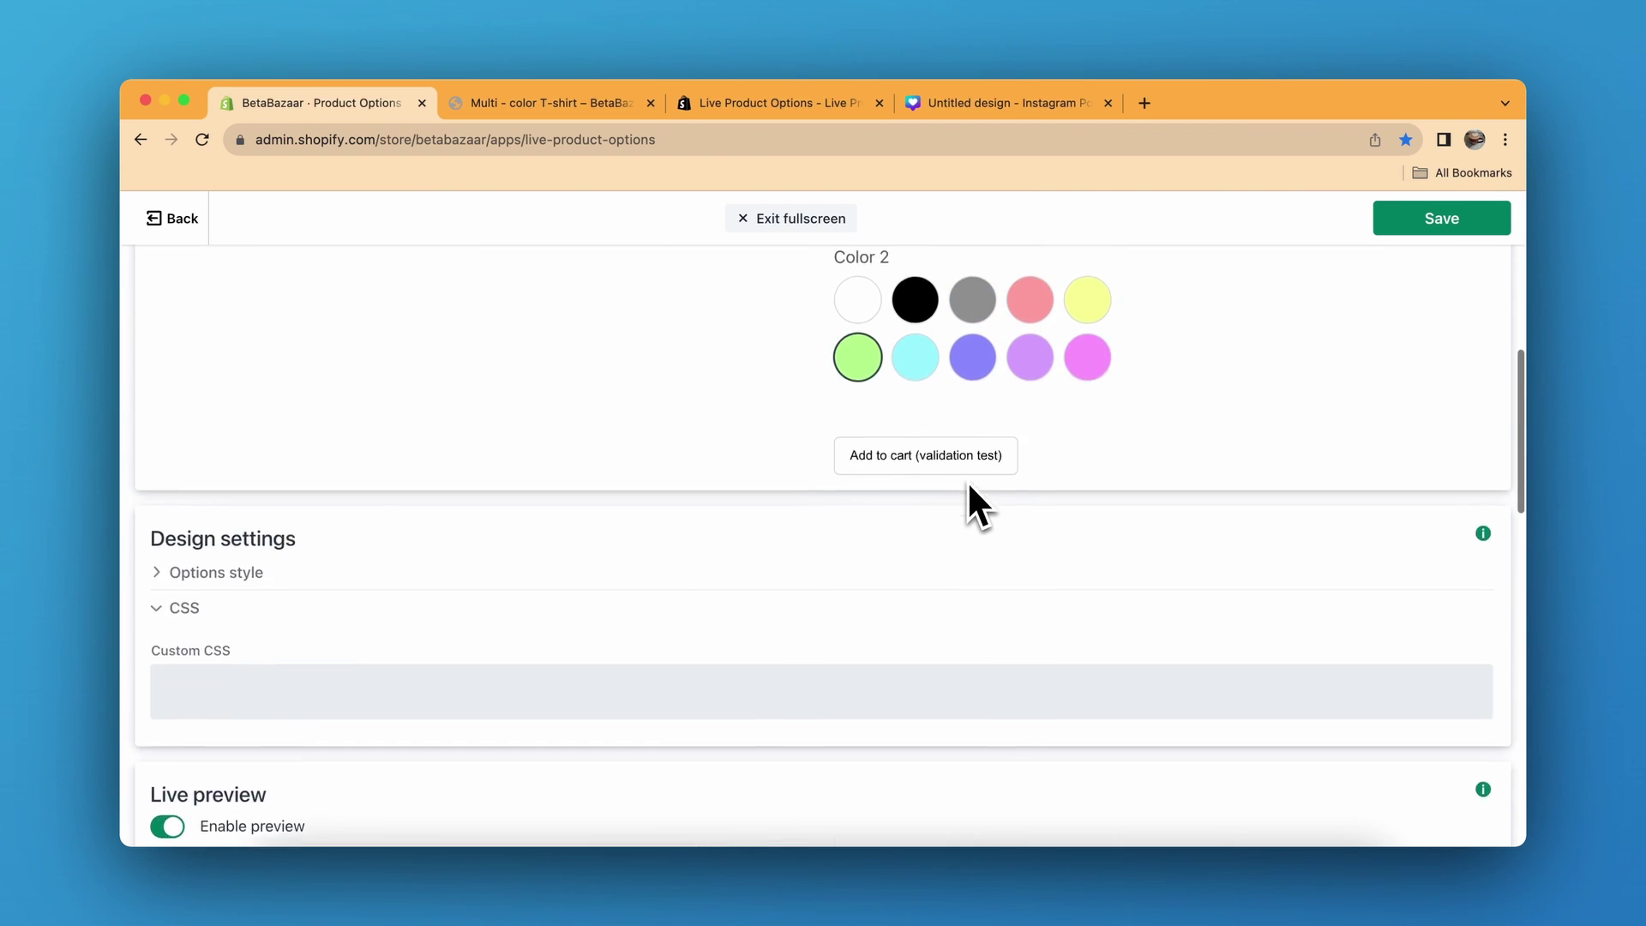
pyautogui.scroll(3, 972, 501)
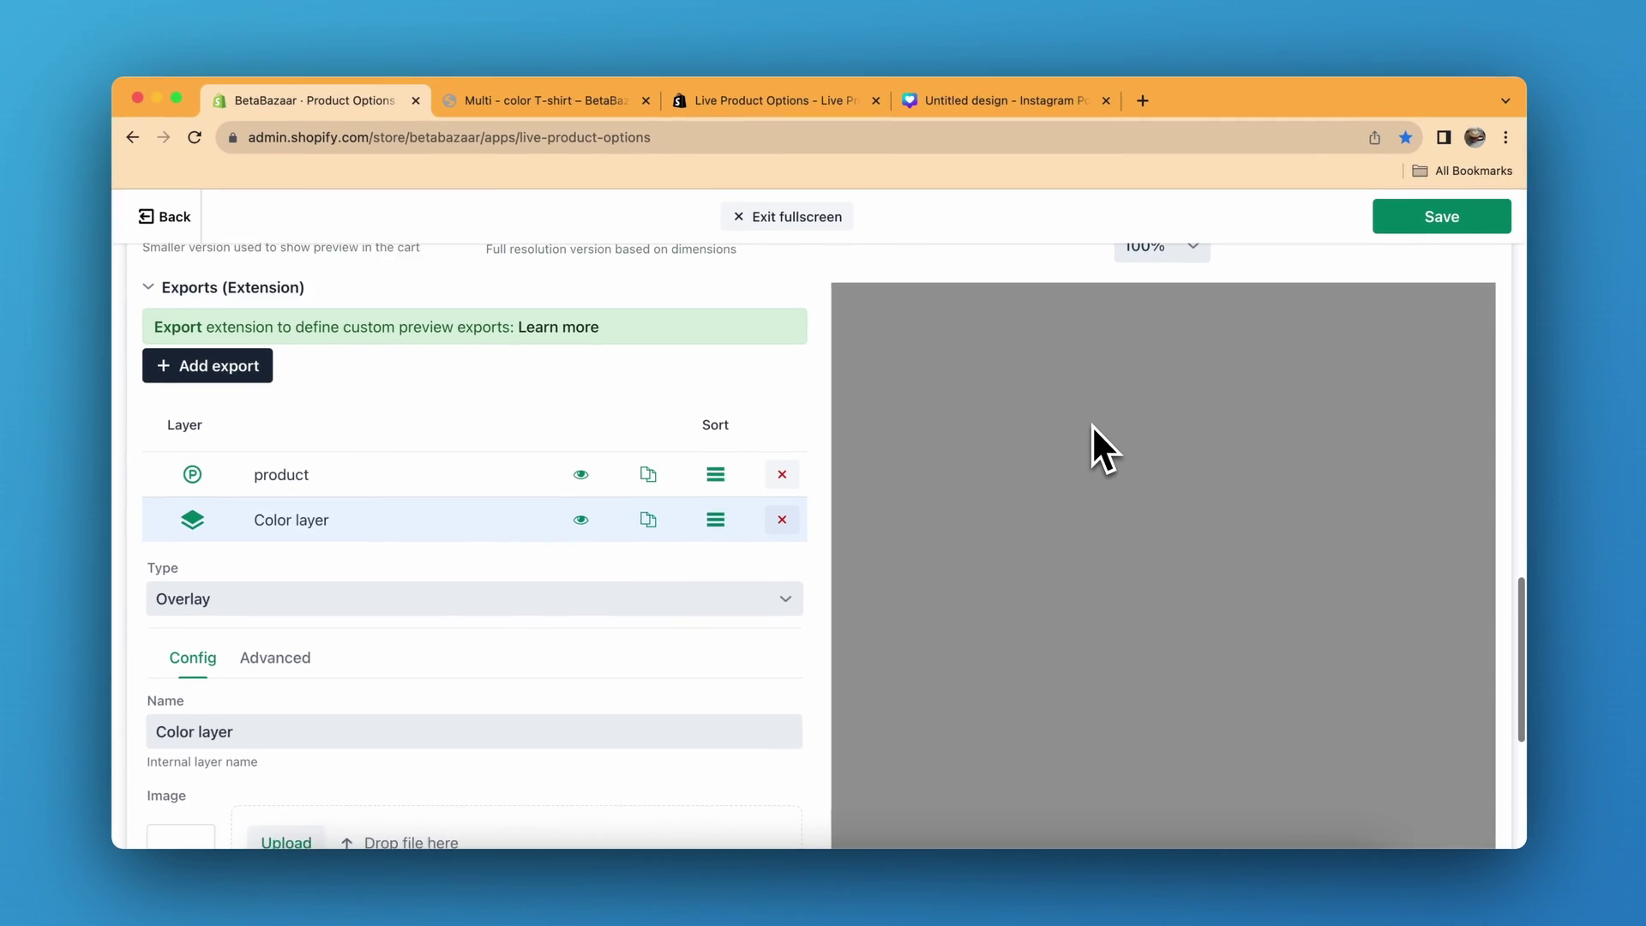
pyautogui.scroll(2, 632, 525)
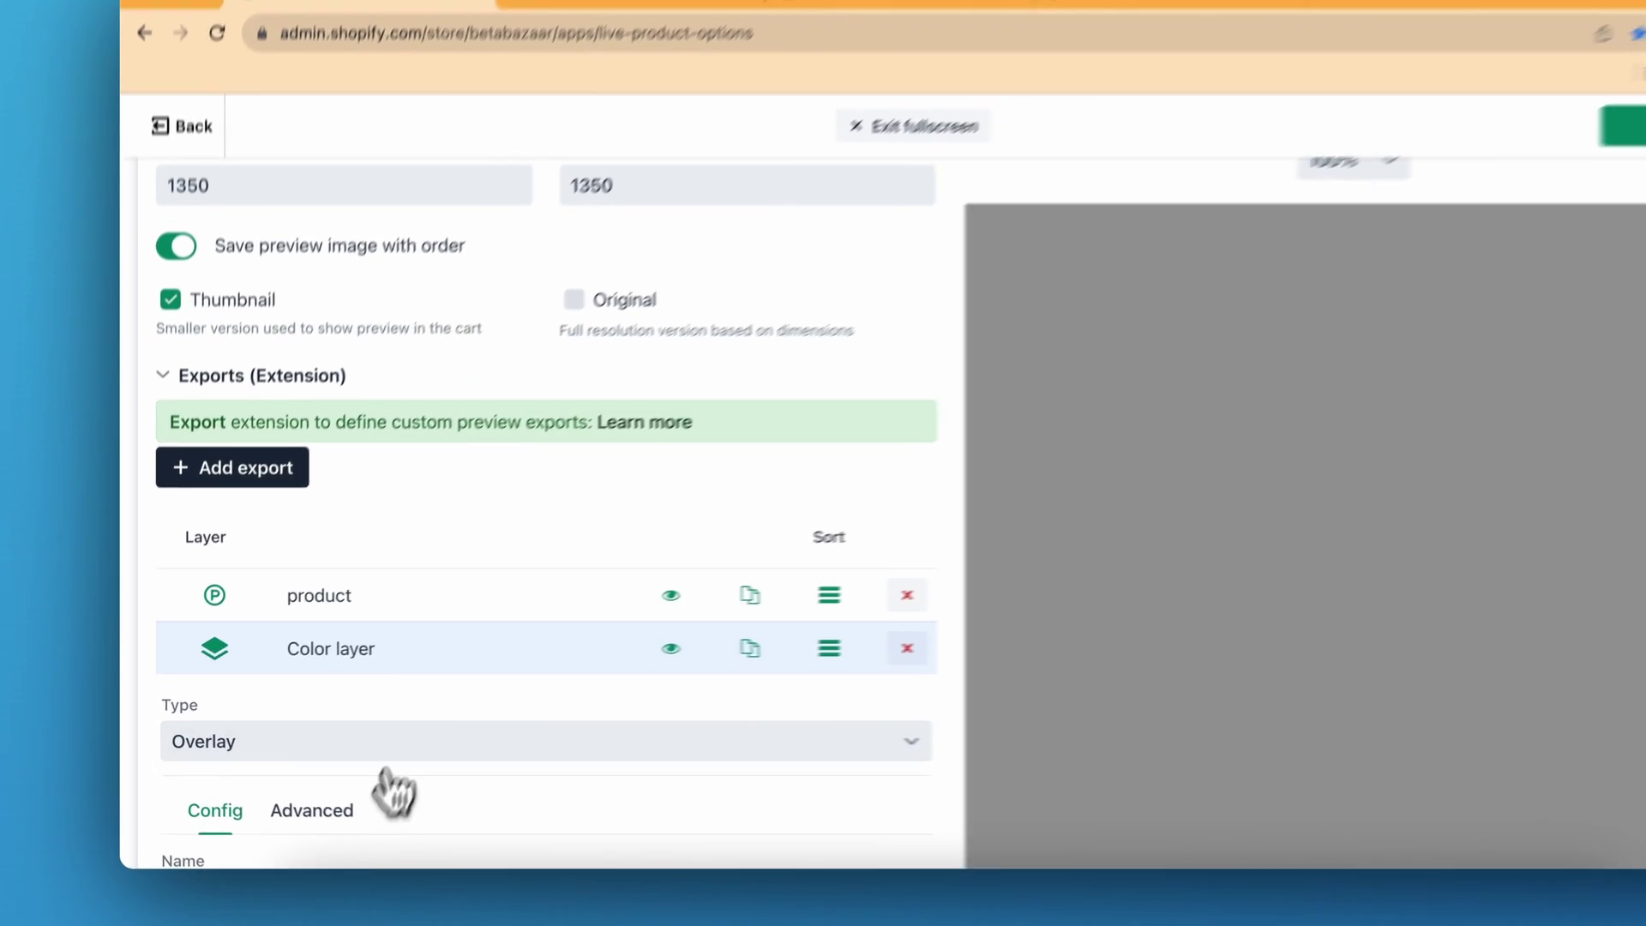
# Review the Color layer's Area, Position, Scale and Location options, then collapse the layer
pyautogui.click(287, 790)
pyautogui.scroll(-5, 496, 638)
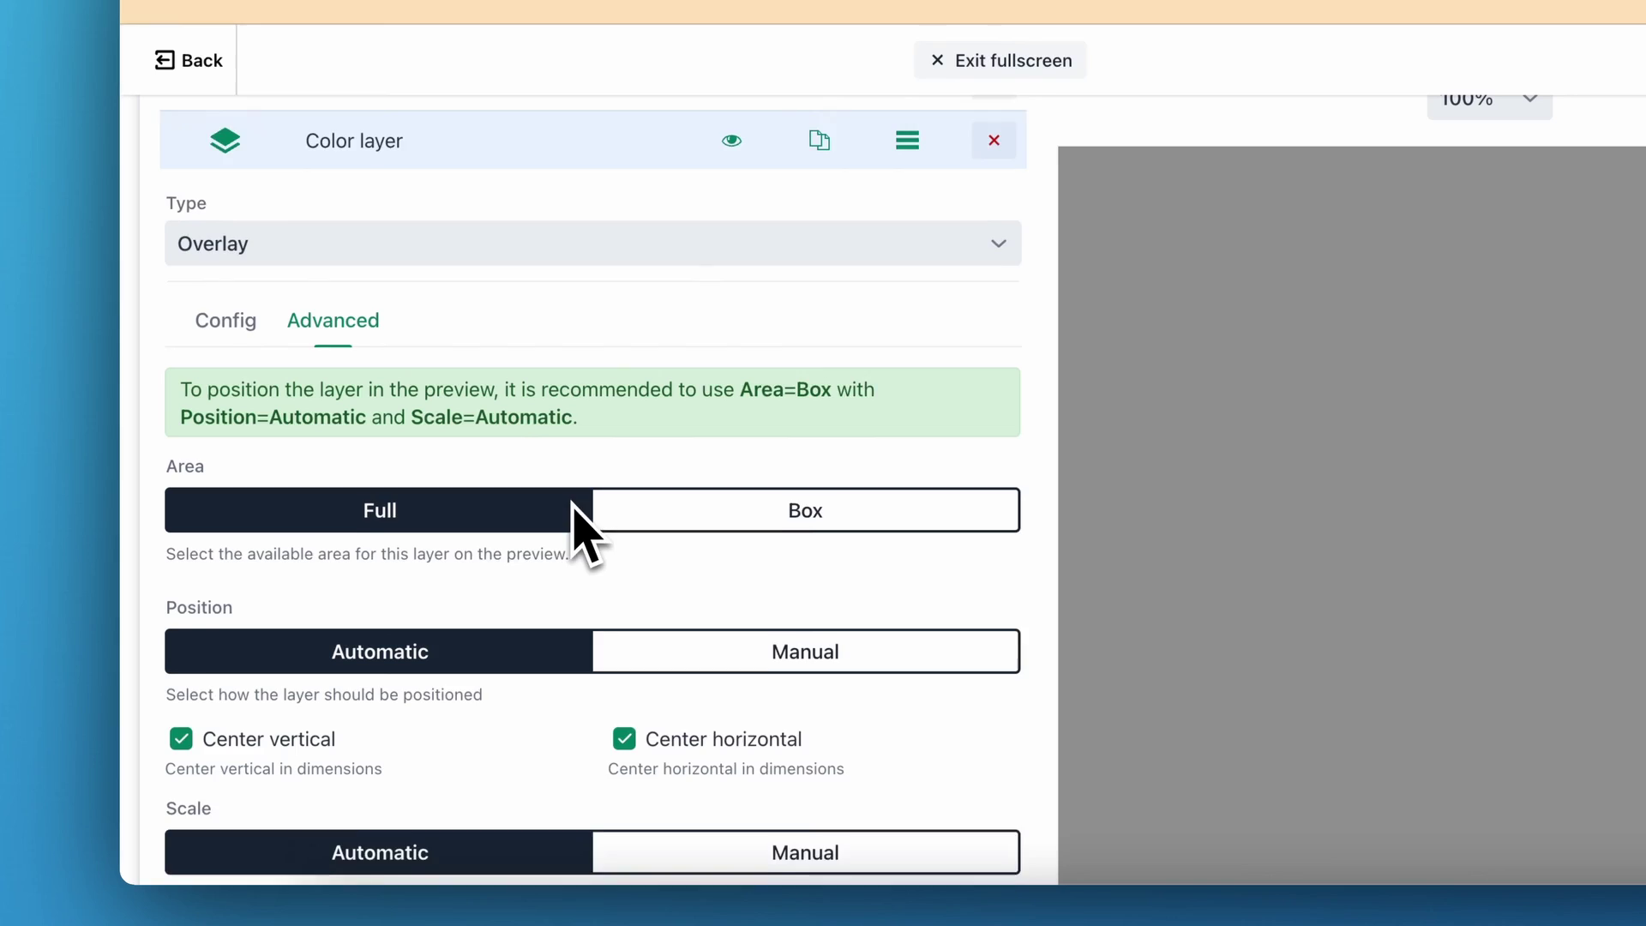
pyautogui.scroll(-3, 574, 514)
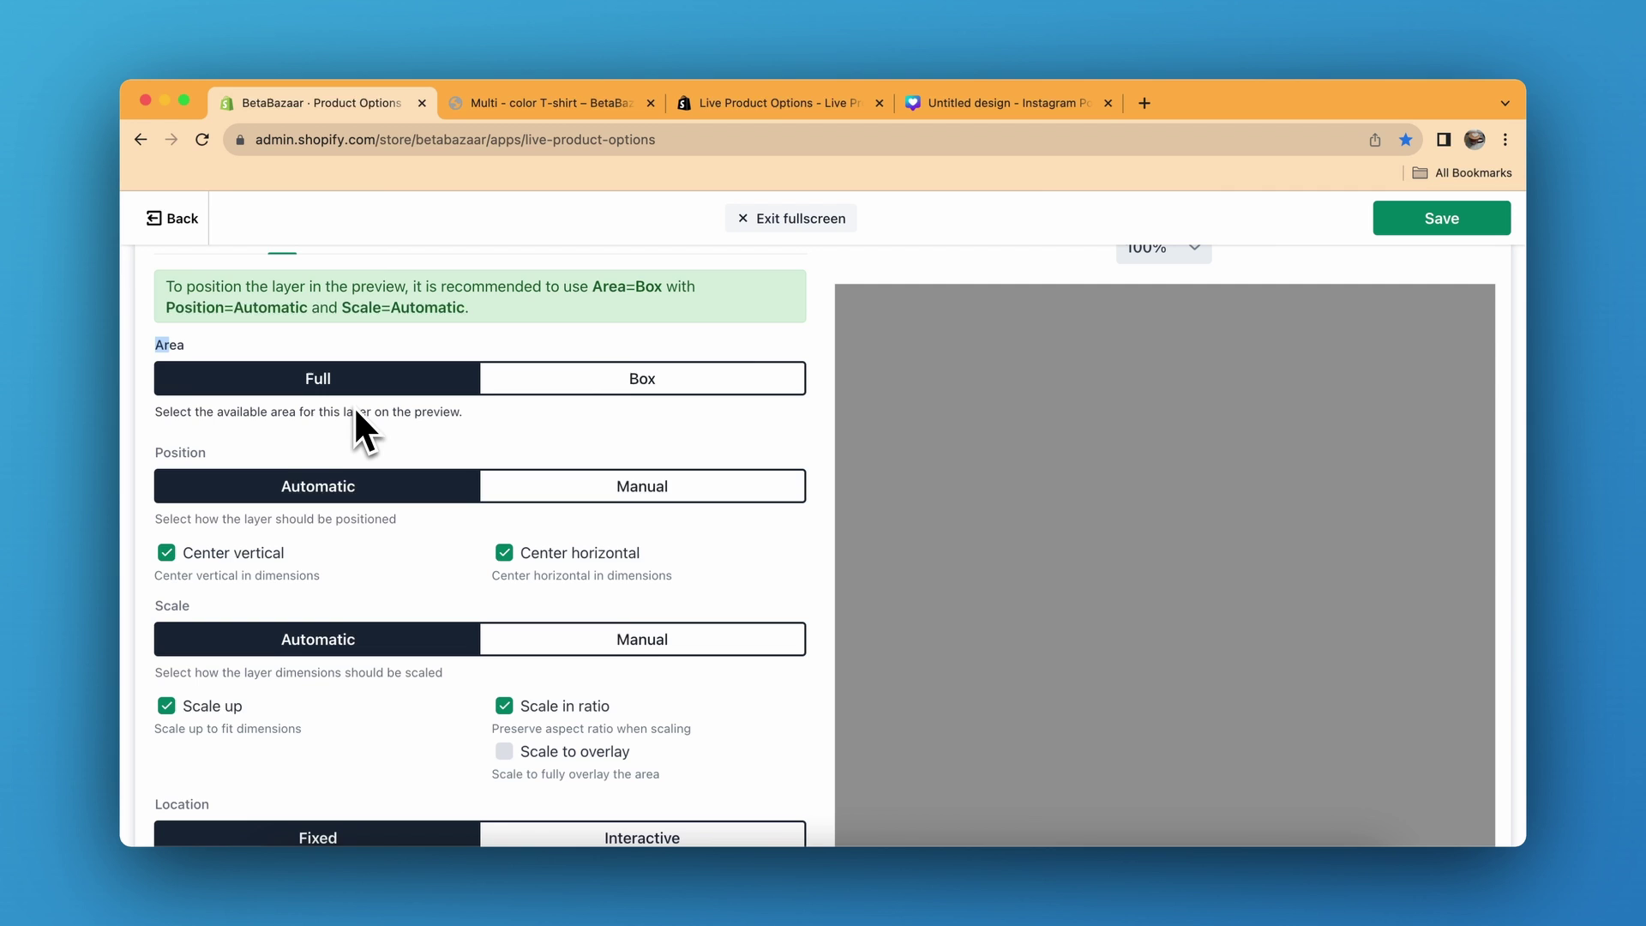
pyautogui.scroll(2, 356, 412)
pyautogui.scroll(-3, 356, 412)
pyautogui.scroll(-3, 240, 445)
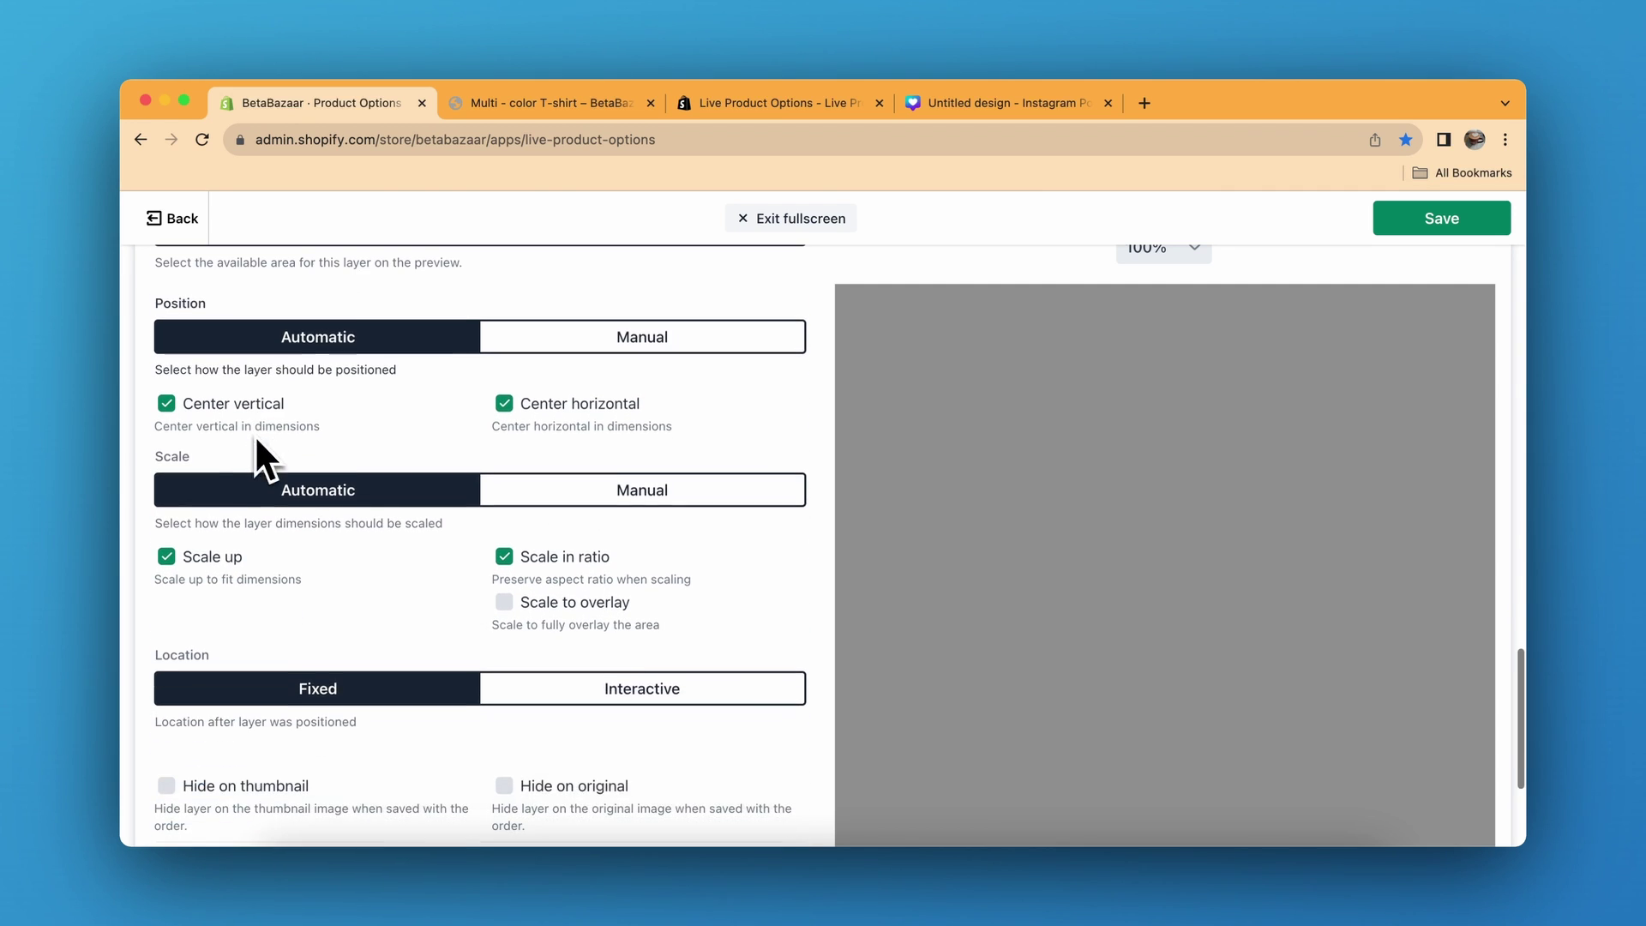
pyautogui.scroll(-2, 300, 605)
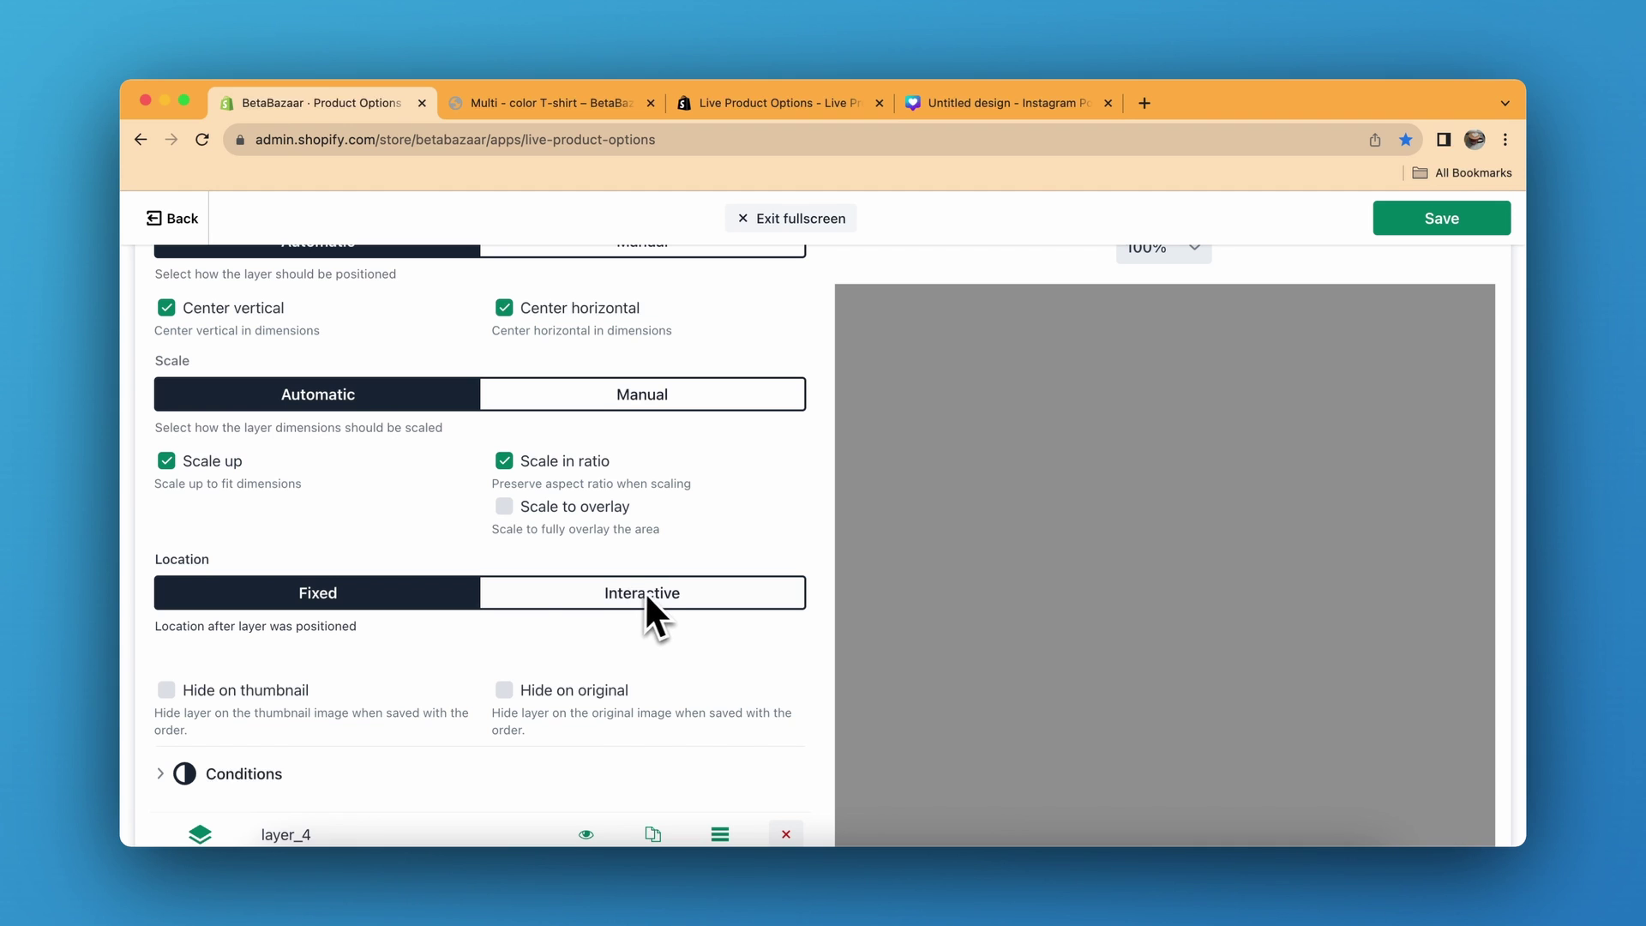
pyautogui.scroll(2, 655, 592)
pyautogui.scroll(1, 655, 592)
pyautogui.scroll(1, 655, 592)
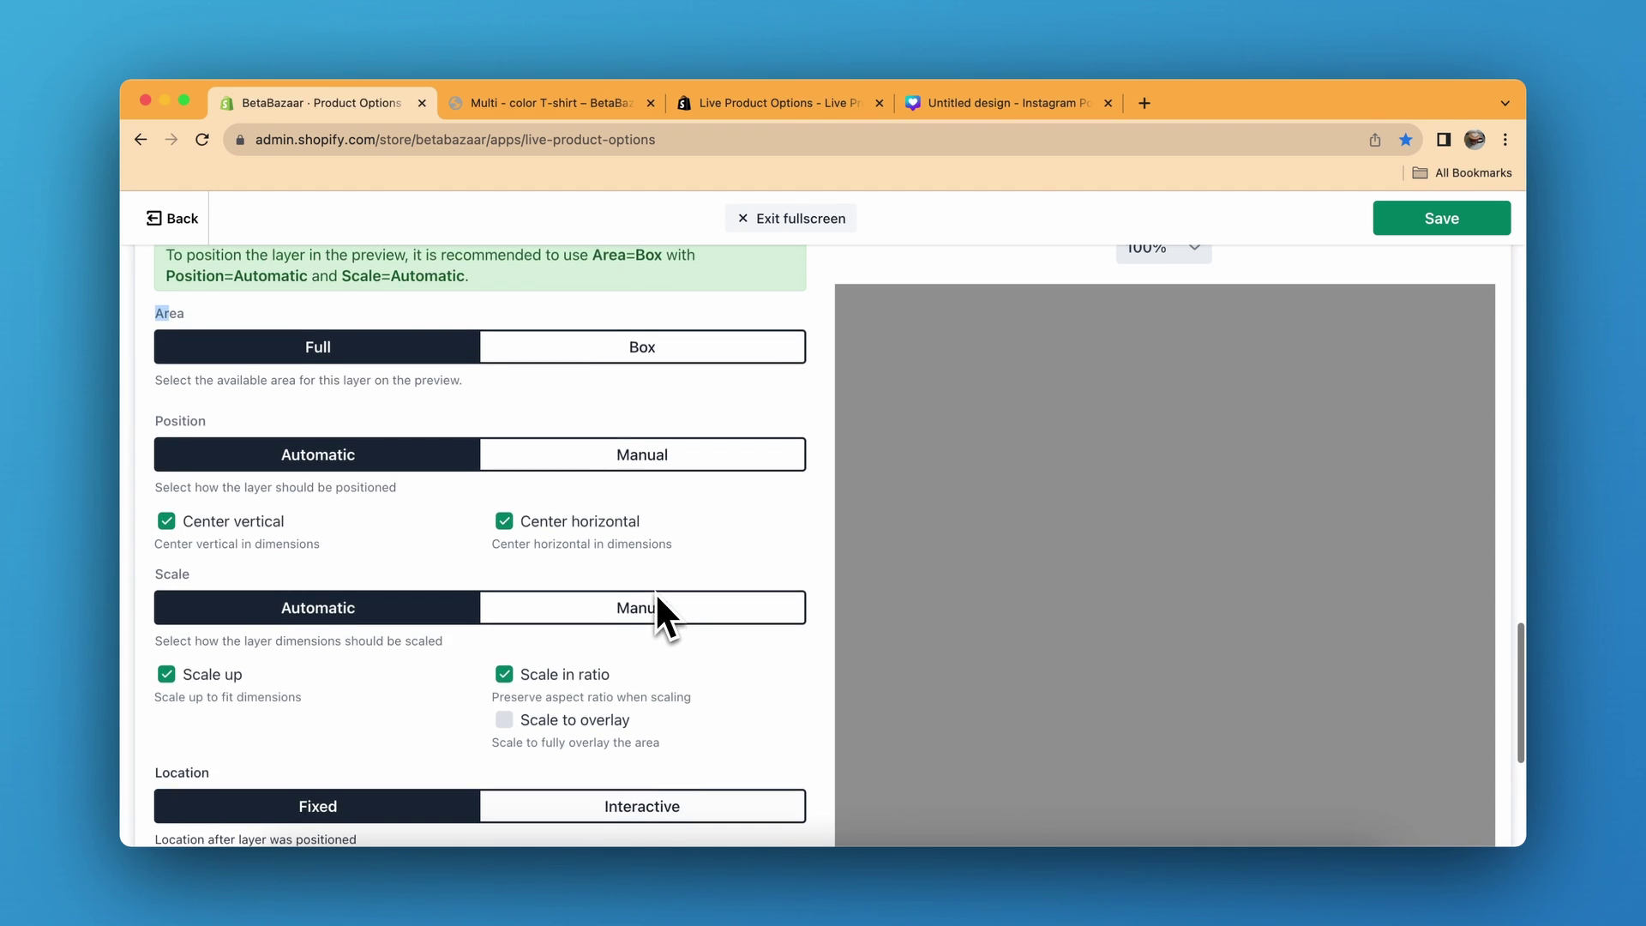
pyautogui.scroll(2, 655, 592)
pyautogui.scroll(1, 660, 604)
pyautogui.scroll(1, 215, 360)
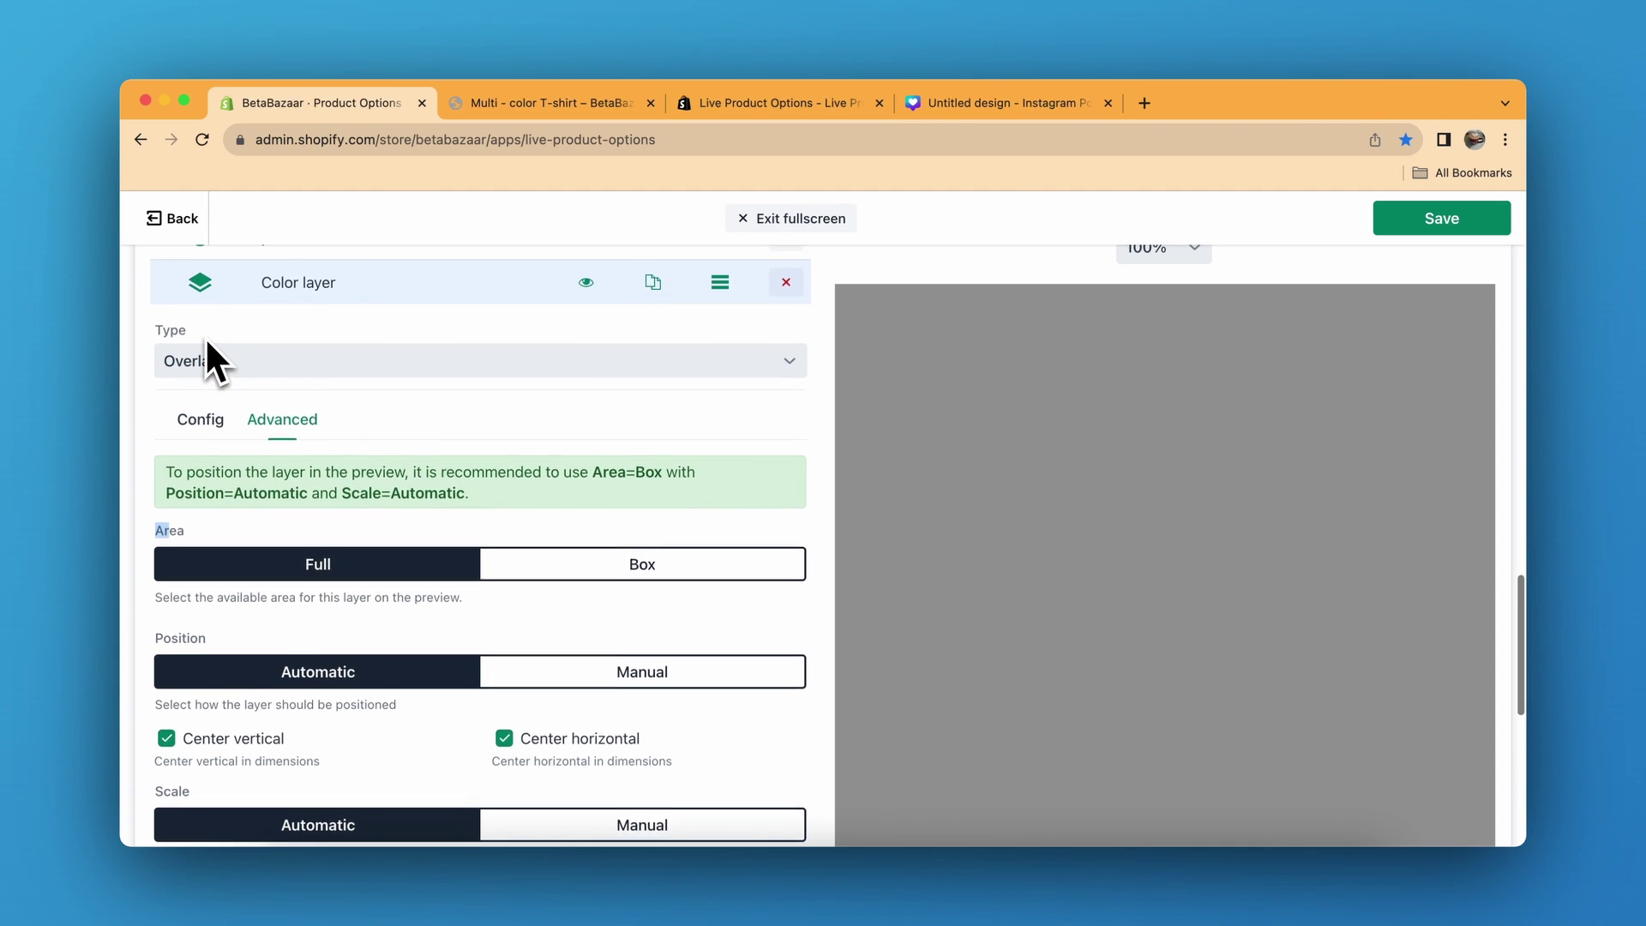
pyautogui.scroll(-2, 208, 343)
pyautogui.scroll(2, 386, 403)
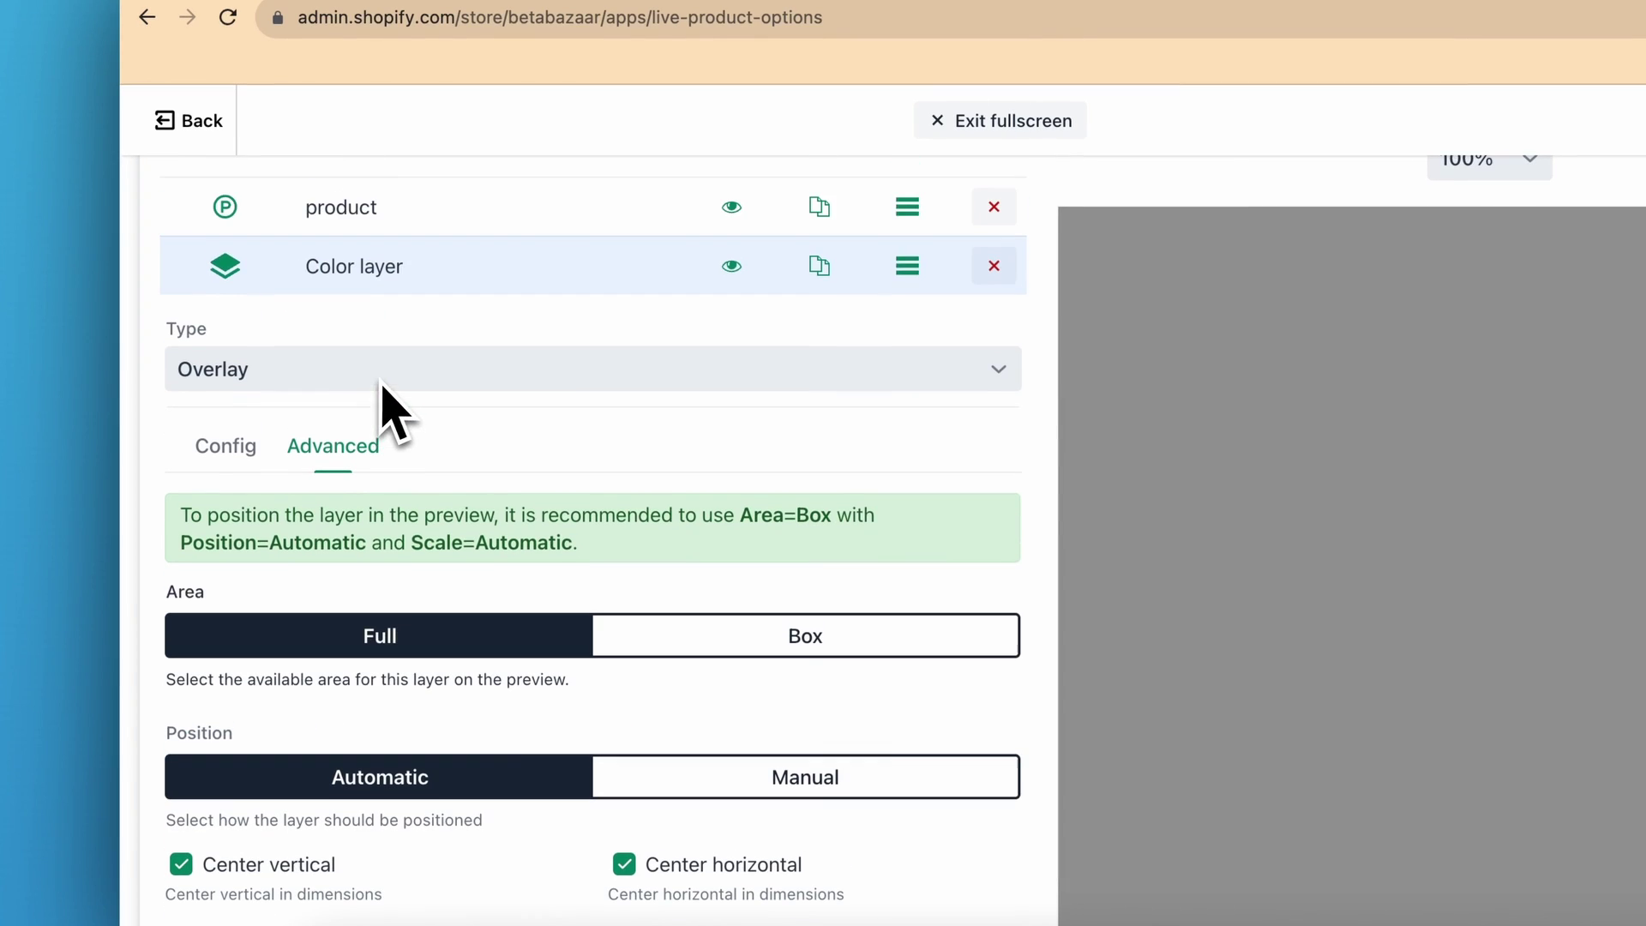
pyautogui.click(382, 285)
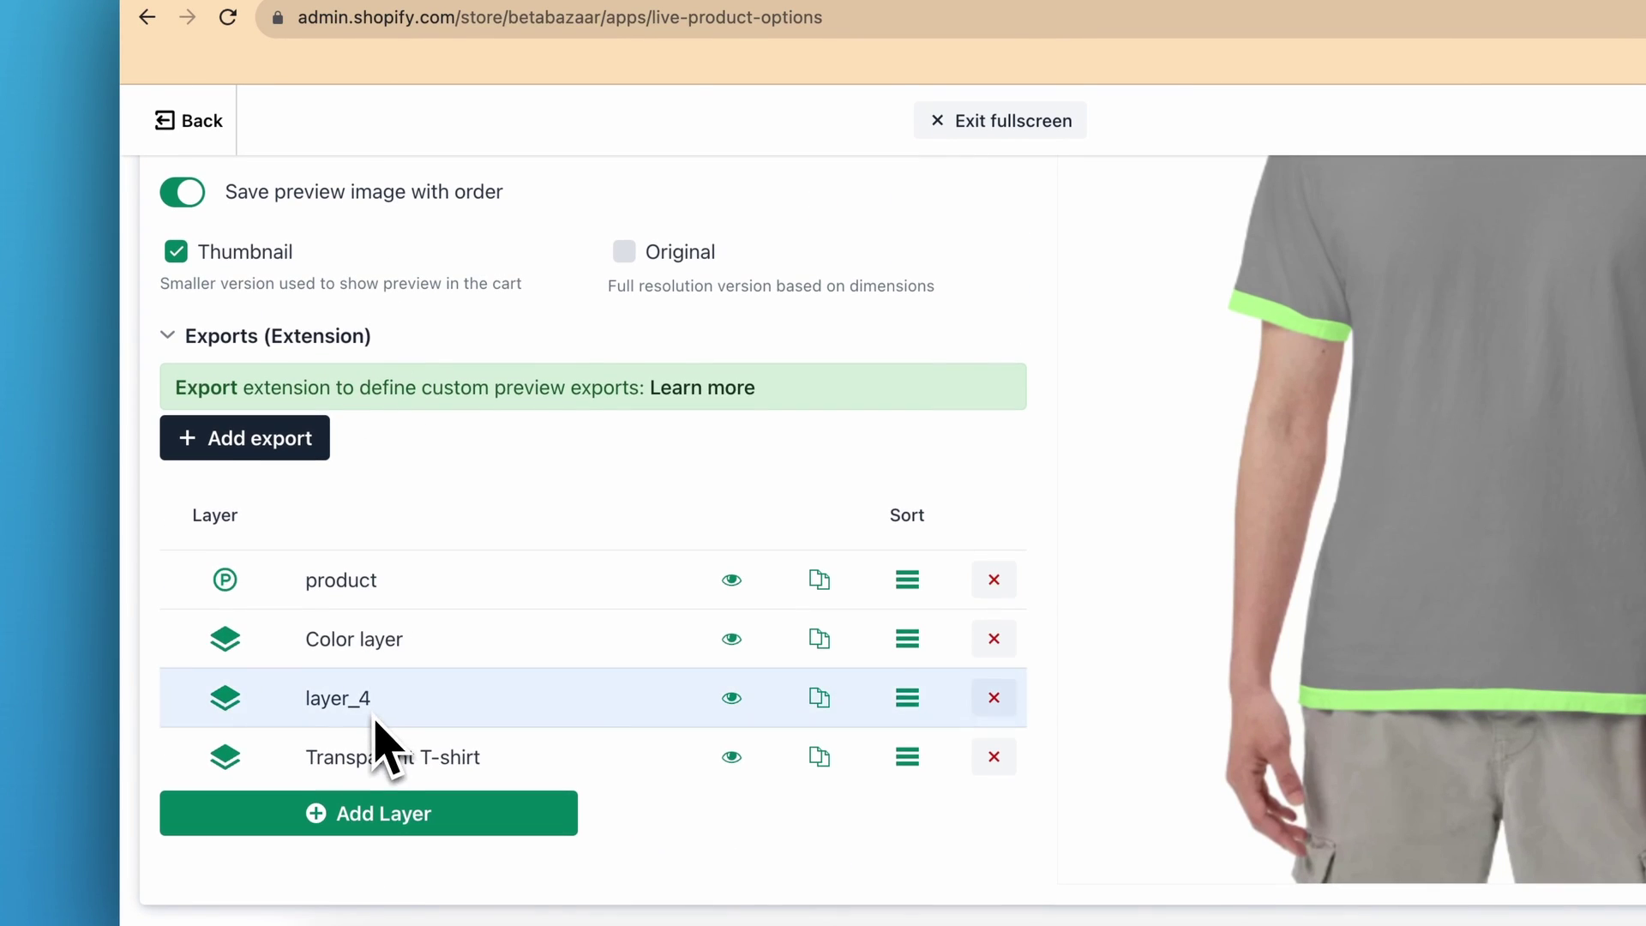
# Expand layer_4's overlay settings and scroll through them
pyautogui.click(390, 698)
pyautogui.scroll(-4, 477, 632)
pyautogui.scroll(-1, 477, 631)
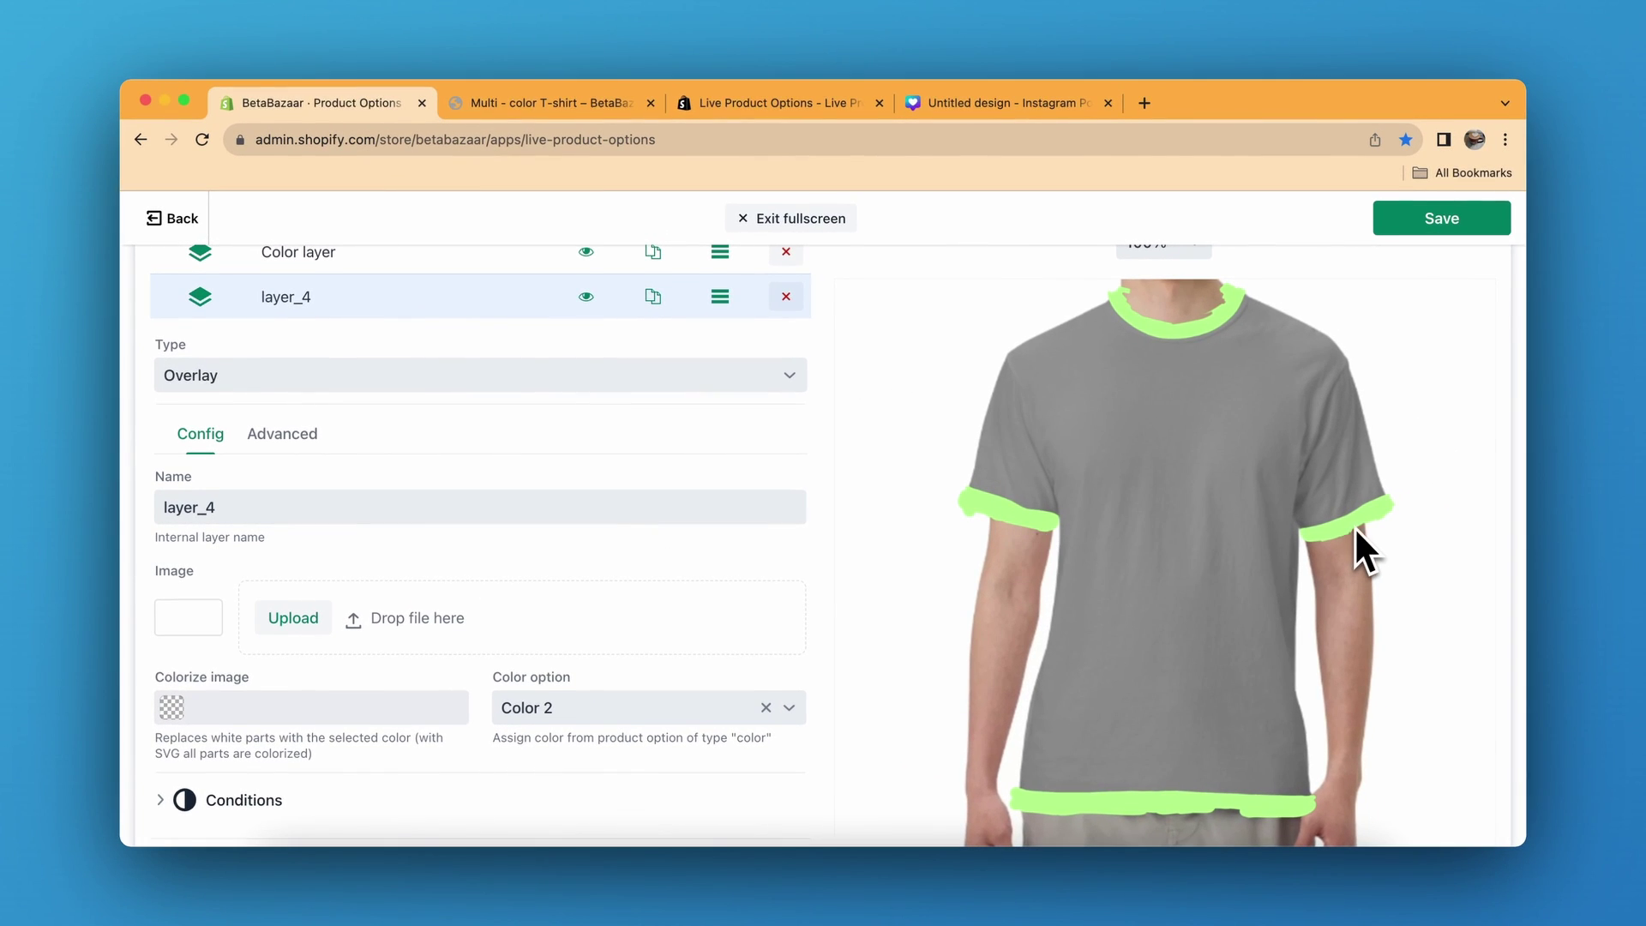
pyautogui.scroll(5, 1185, 487)
pyautogui.scroll(-15, 1182, 487)
pyautogui.scroll(2, 1181, 487)
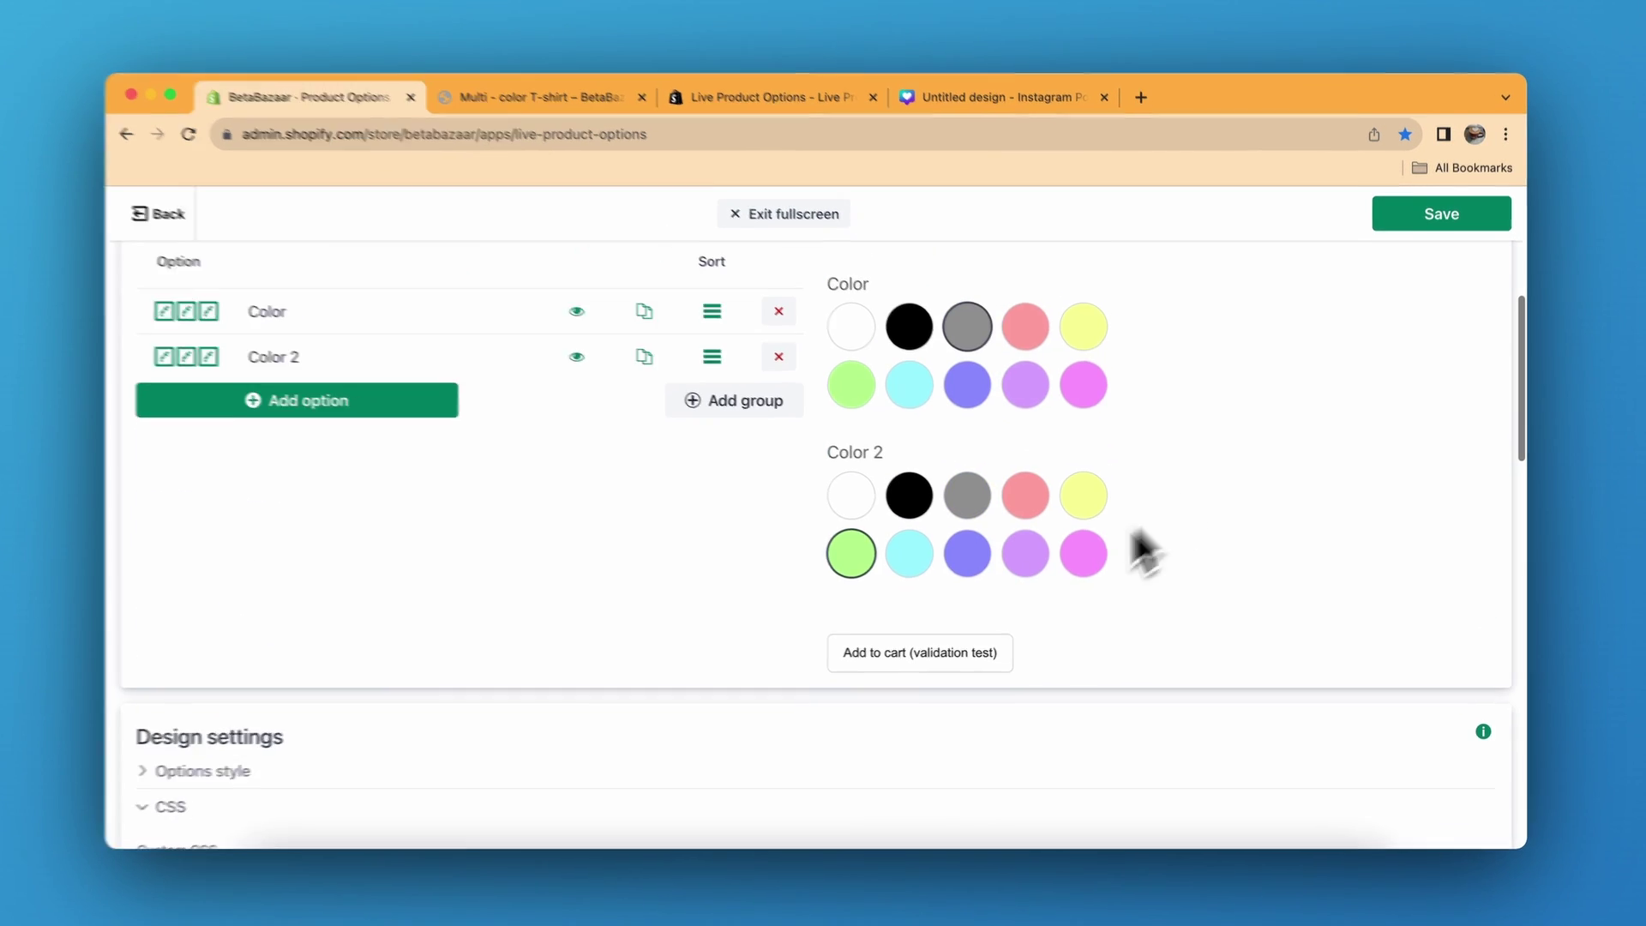
# Preview purple trims for Color 2, then expand the Transparent T-shirt layer's settings
pyautogui.click(967, 553)
pyautogui.scroll(5, 954, 574)
pyautogui.scroll(-2, 1063, 574)
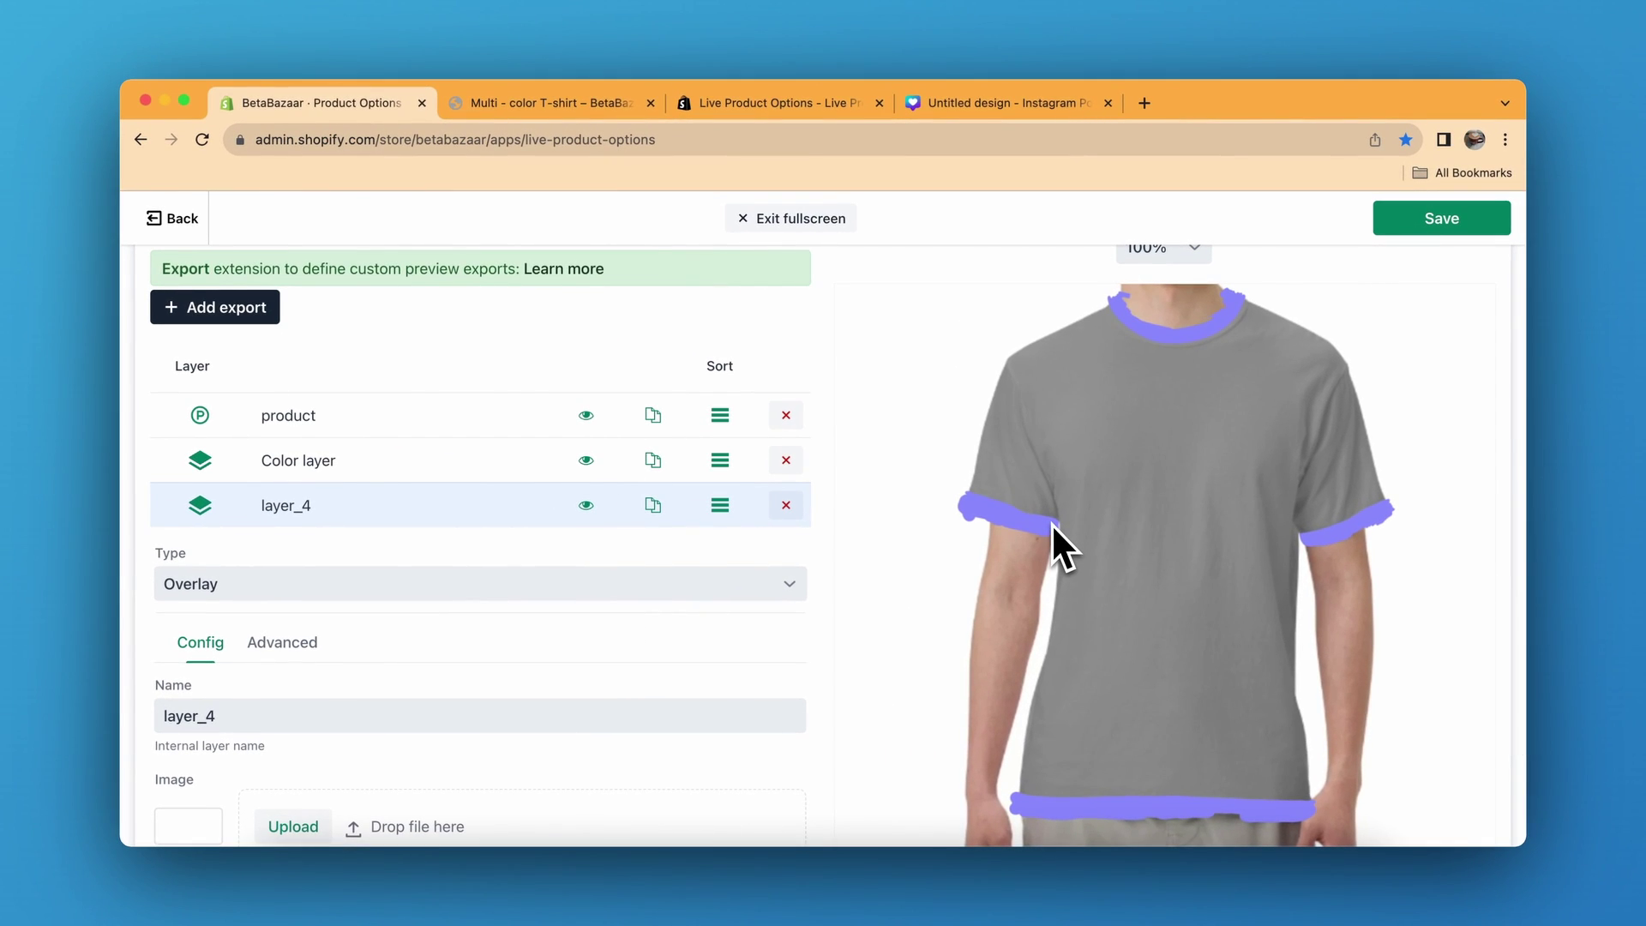
pyautogui.scroll(1, 1050, 522)
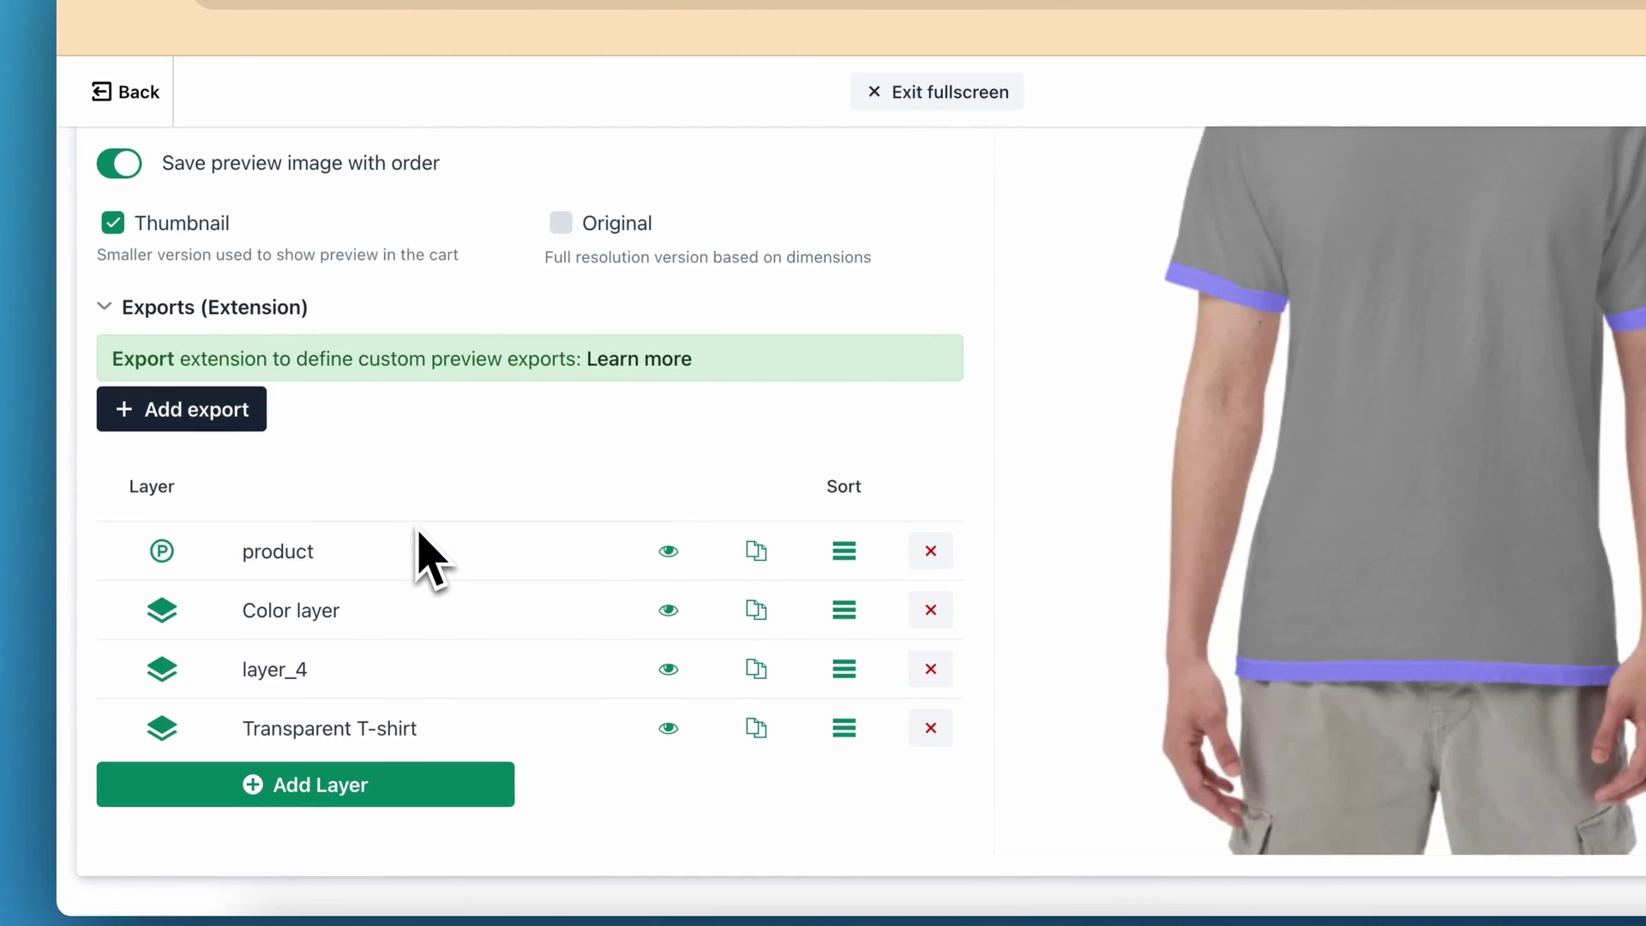
pyautogui.click(360, 728)
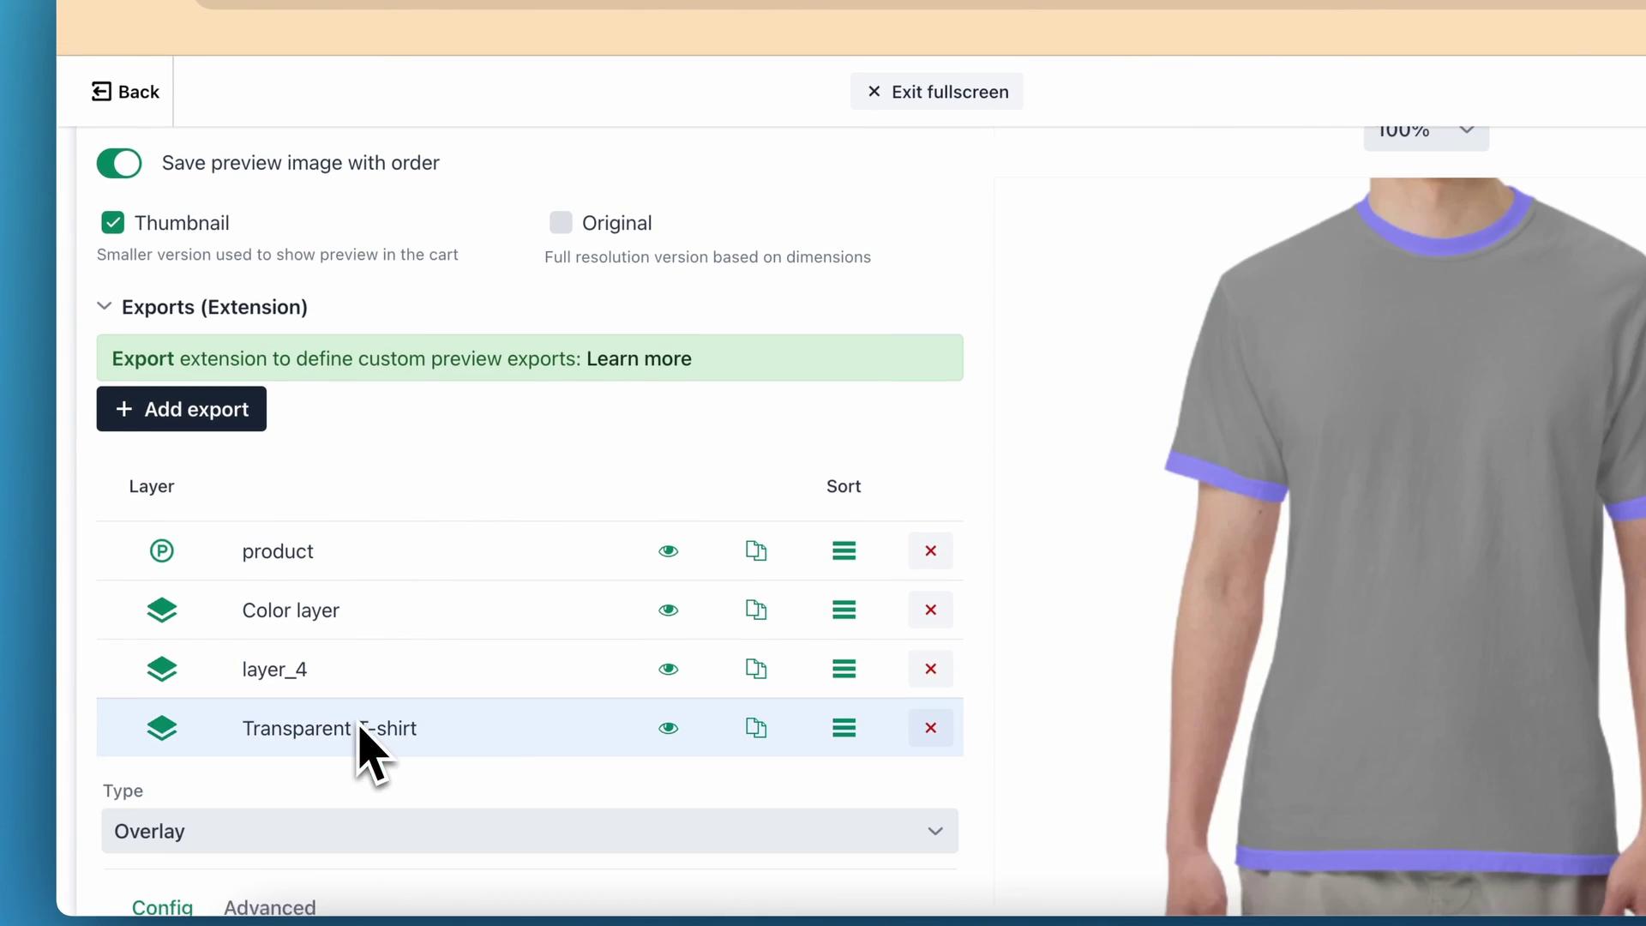
pyautogui.scroll(-3, 624, 588)
# In Canva, drag the shirt photo so the white trim strokes sit on collar, sleeves and hem
pyautogui.click(988, 86)
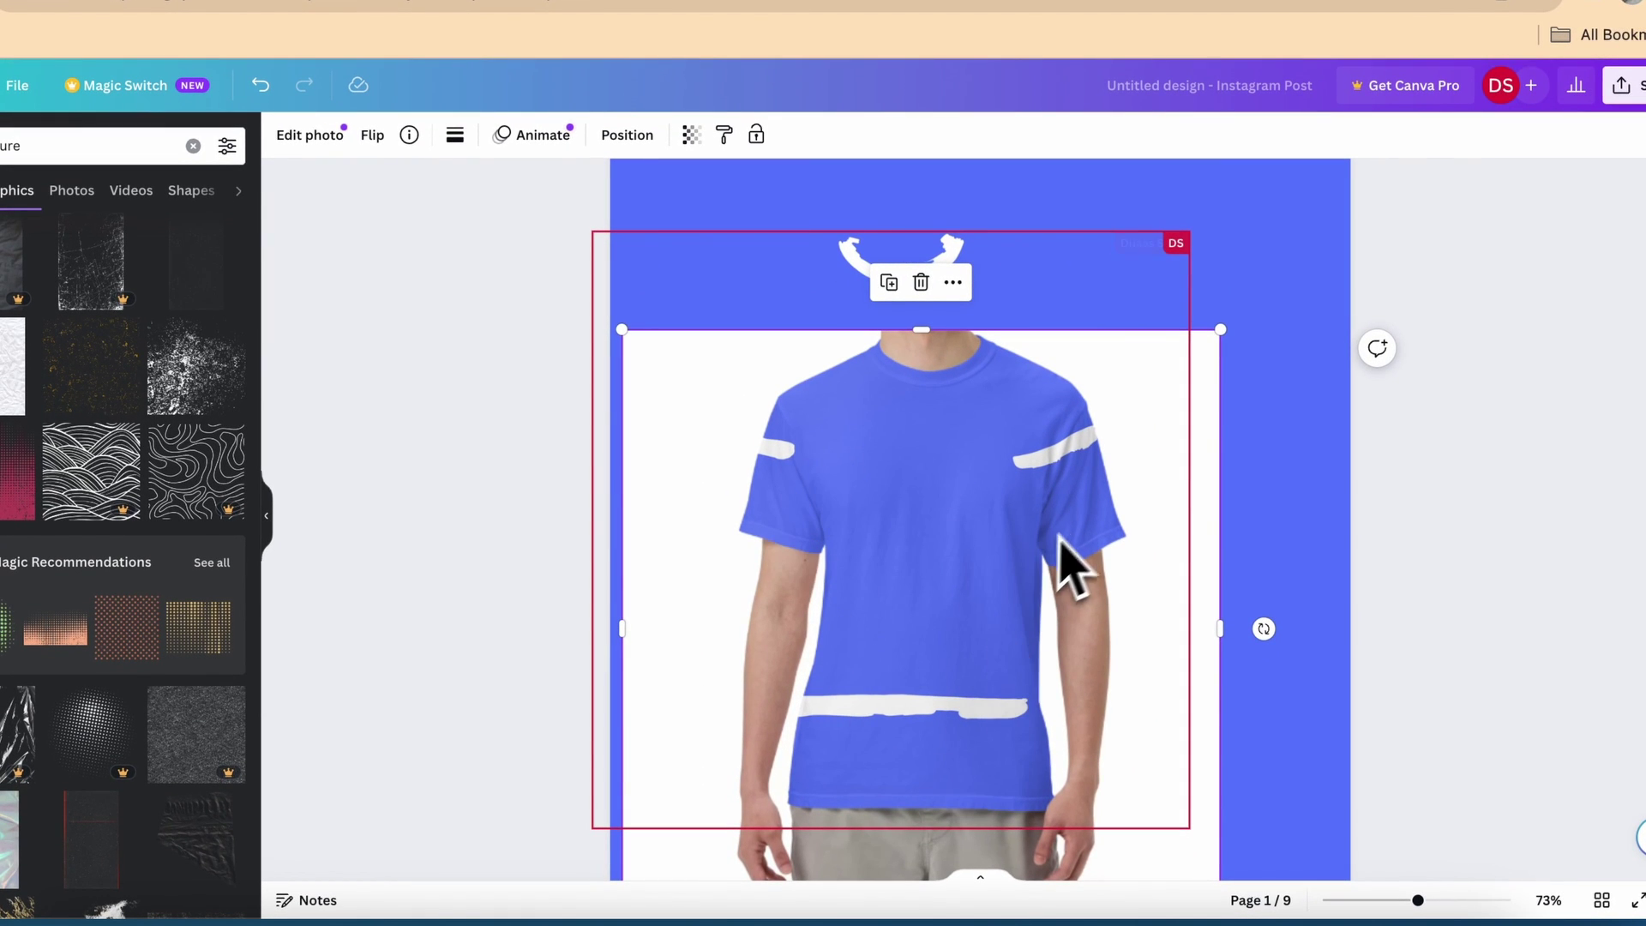
pyautogui.moveTo(925, 592); pyautogui.dragTo(905, 490)
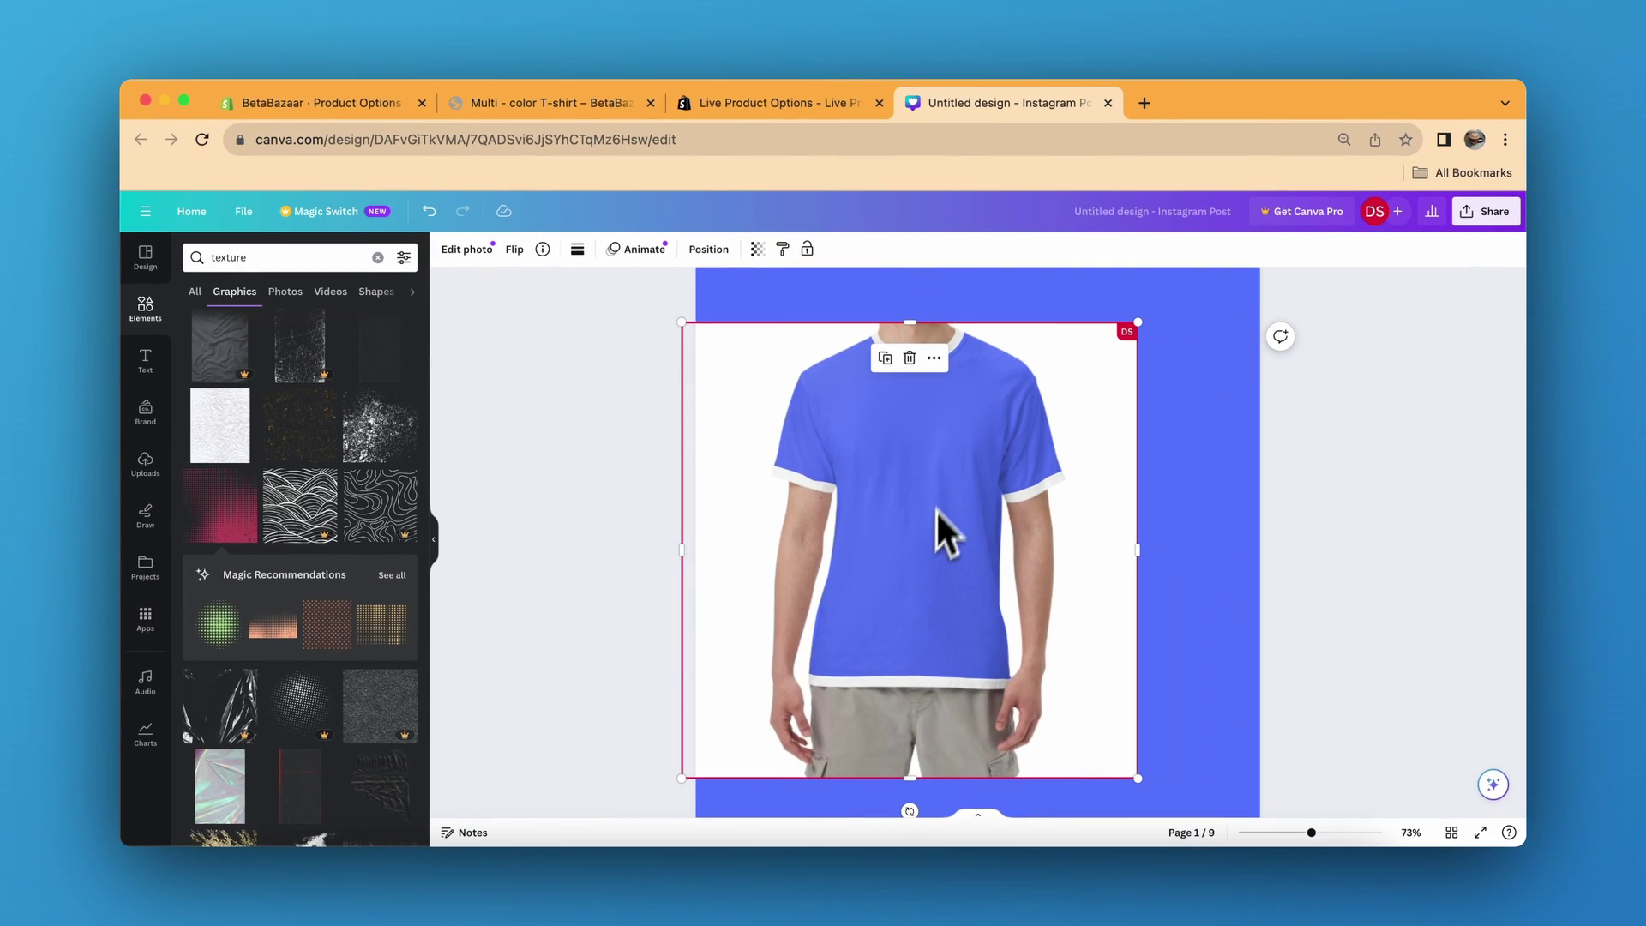
# Check the grey shirt with pink trim on the Multi-color T-shirt product page, then return to the BetaBazaar admin
pyautogui.click(570, 103)
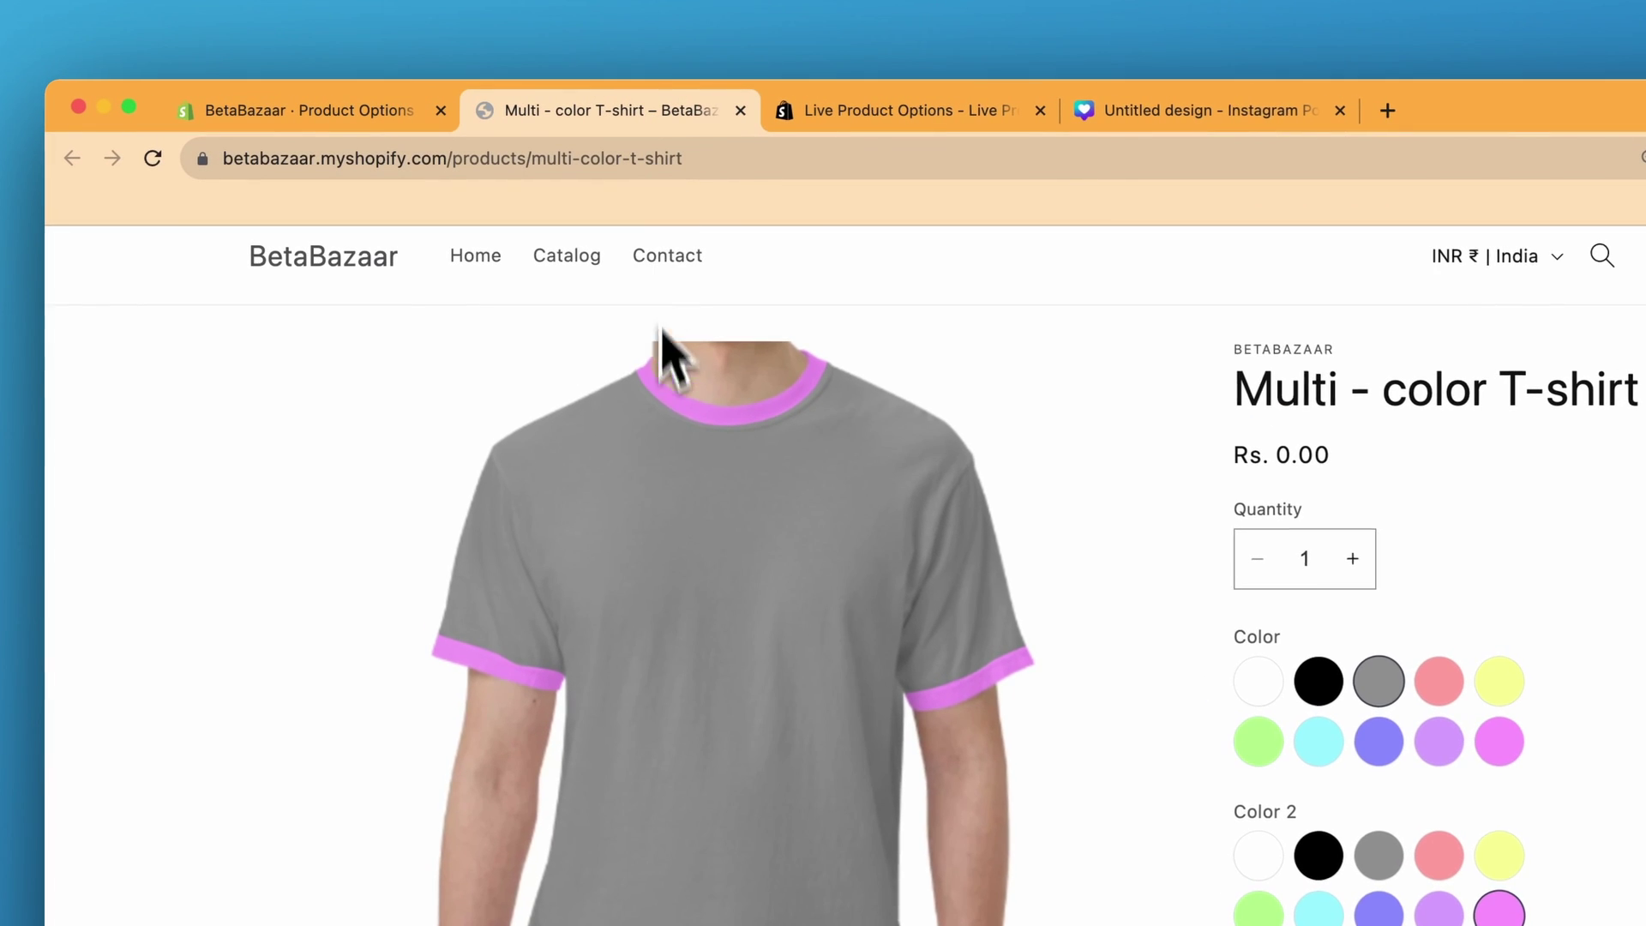
pyautogui.scroll(-2, 681, 484)
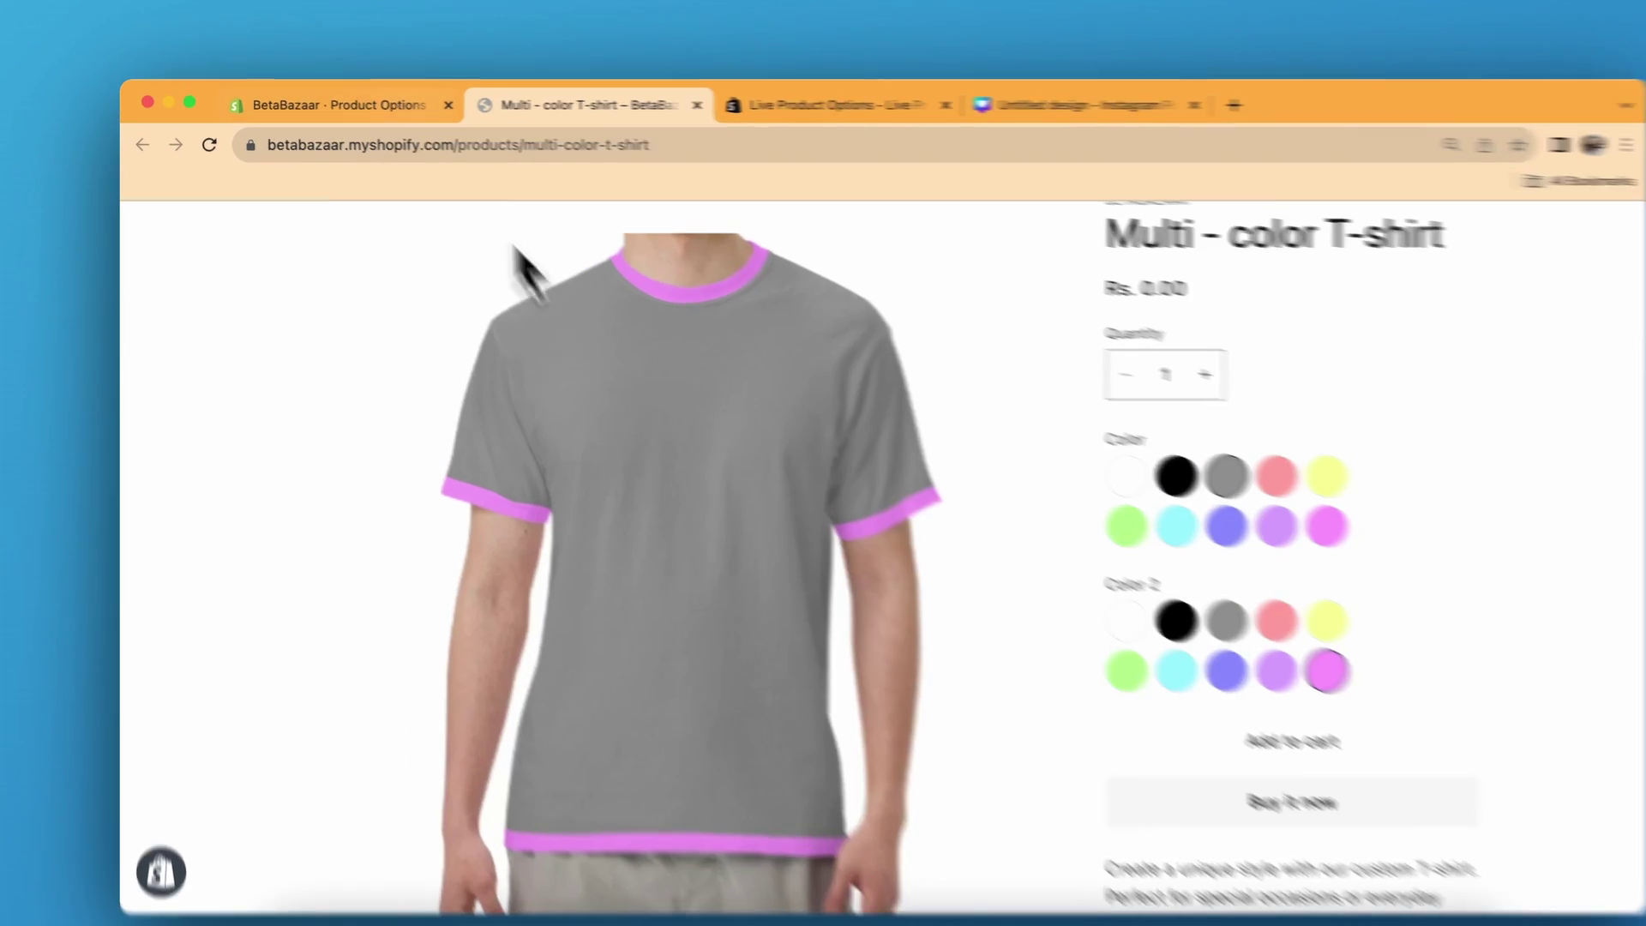
pyautogui.click(322, 103)
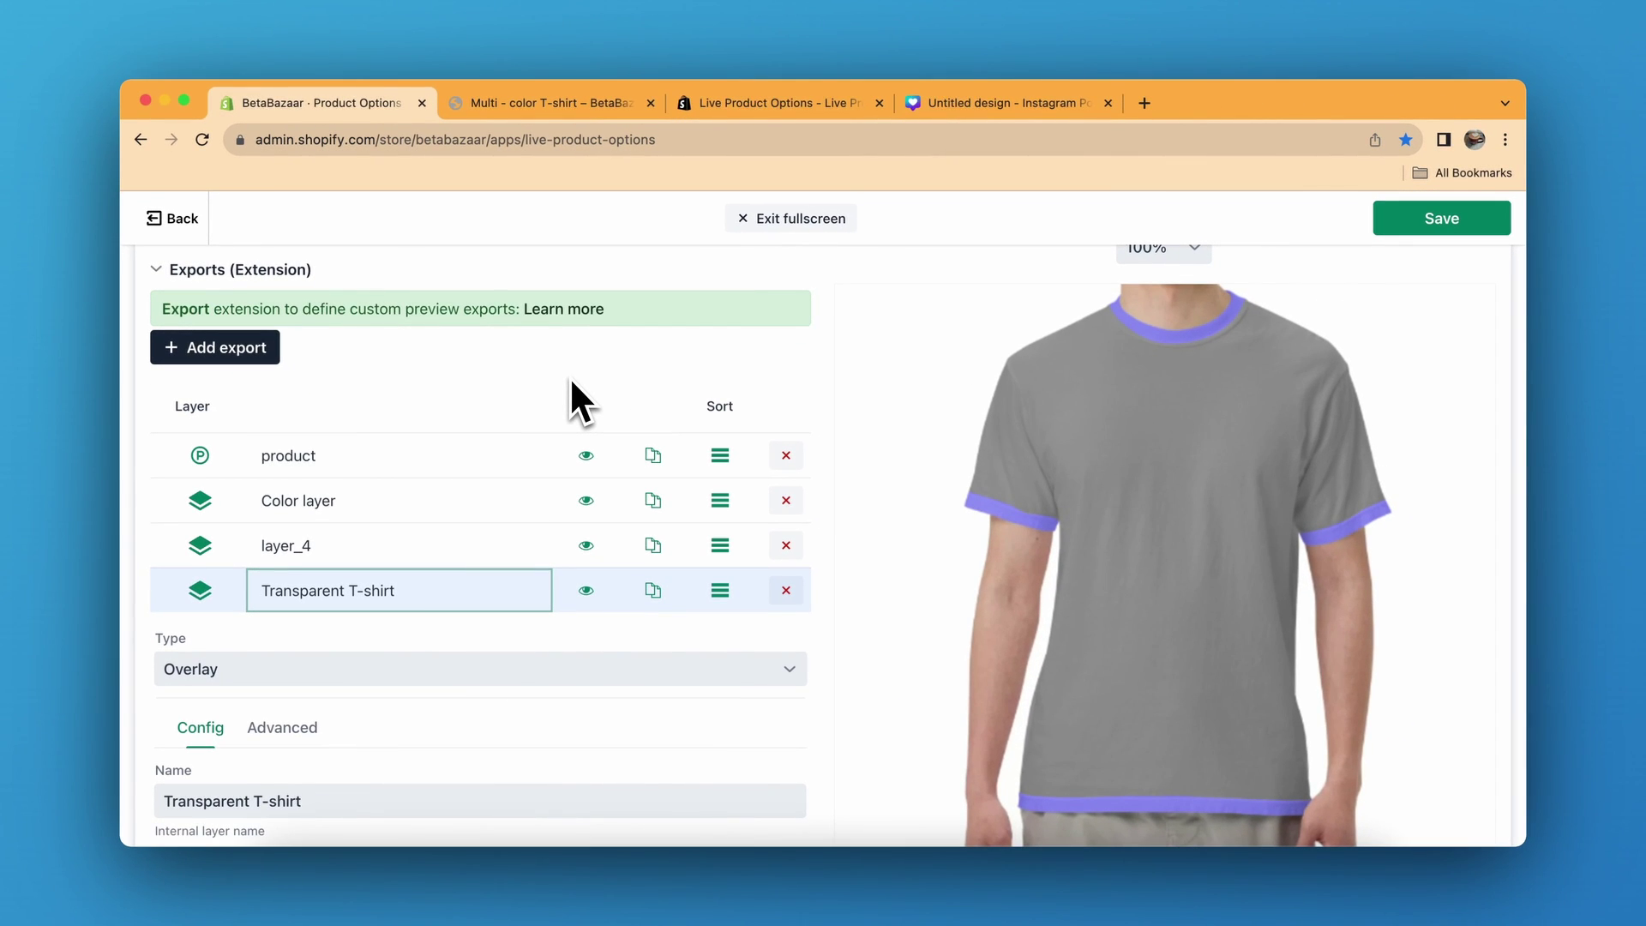
# Review the Transparent T-shirt layer's Advanced Area, Position, Scale and Location settings, then show its layer types
pyautogui.scroll(-1, 572, 383)
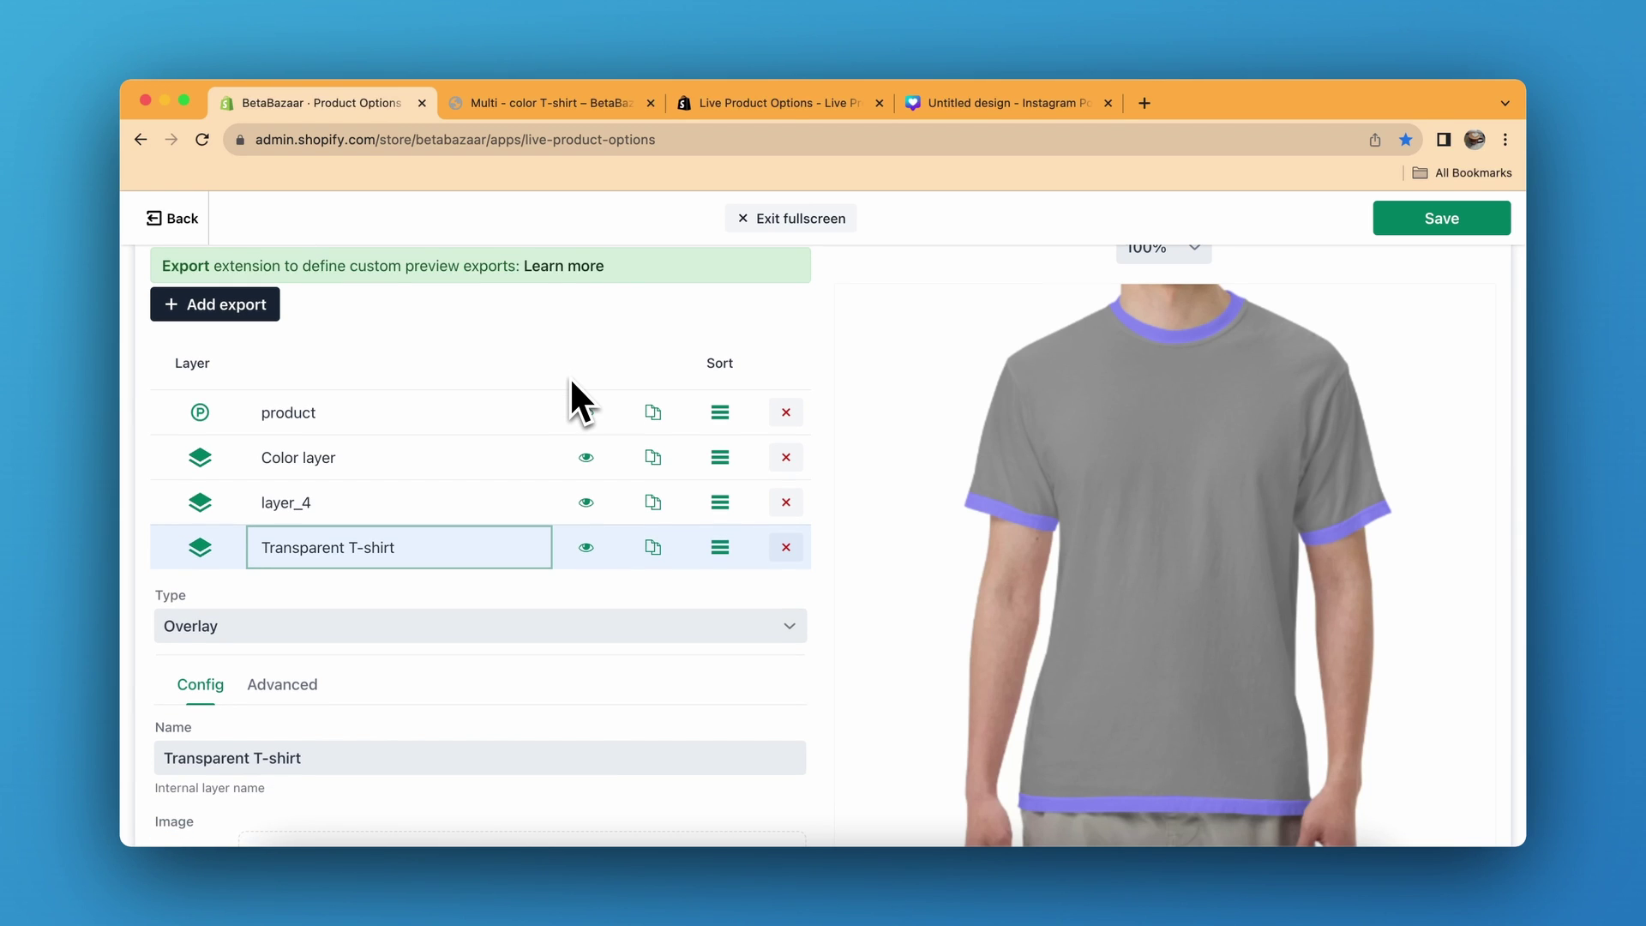
pyautogui.scroll(-2, 569, 377)
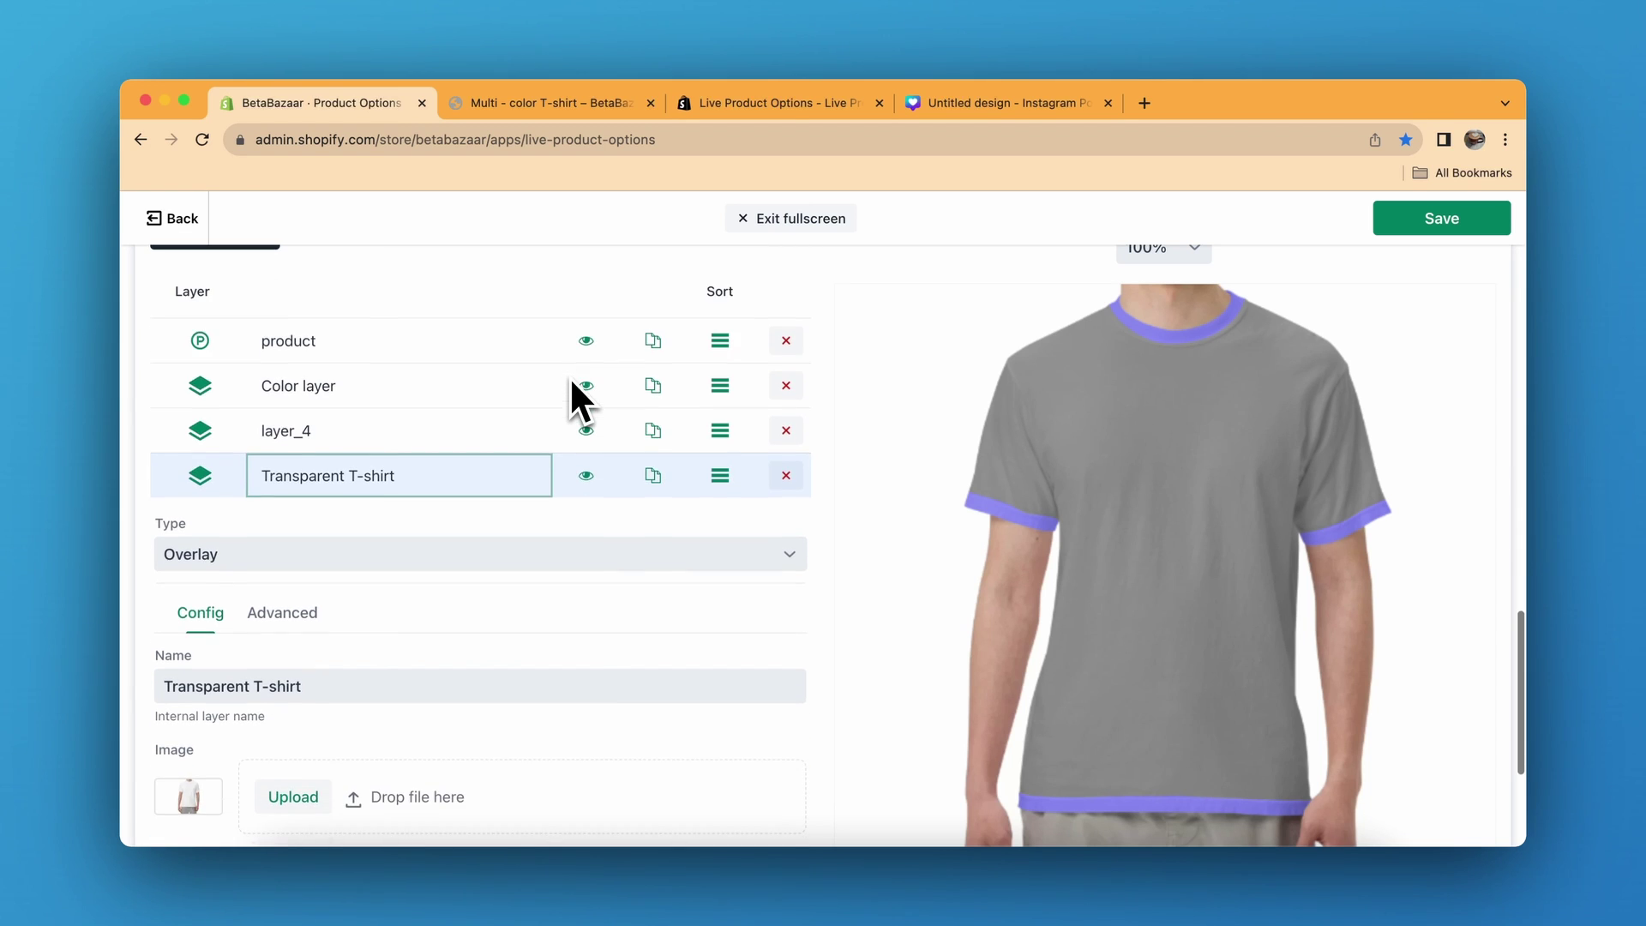
pyautogui.click(300, 610)
pyautogui.scroll(-10, 378, 577)
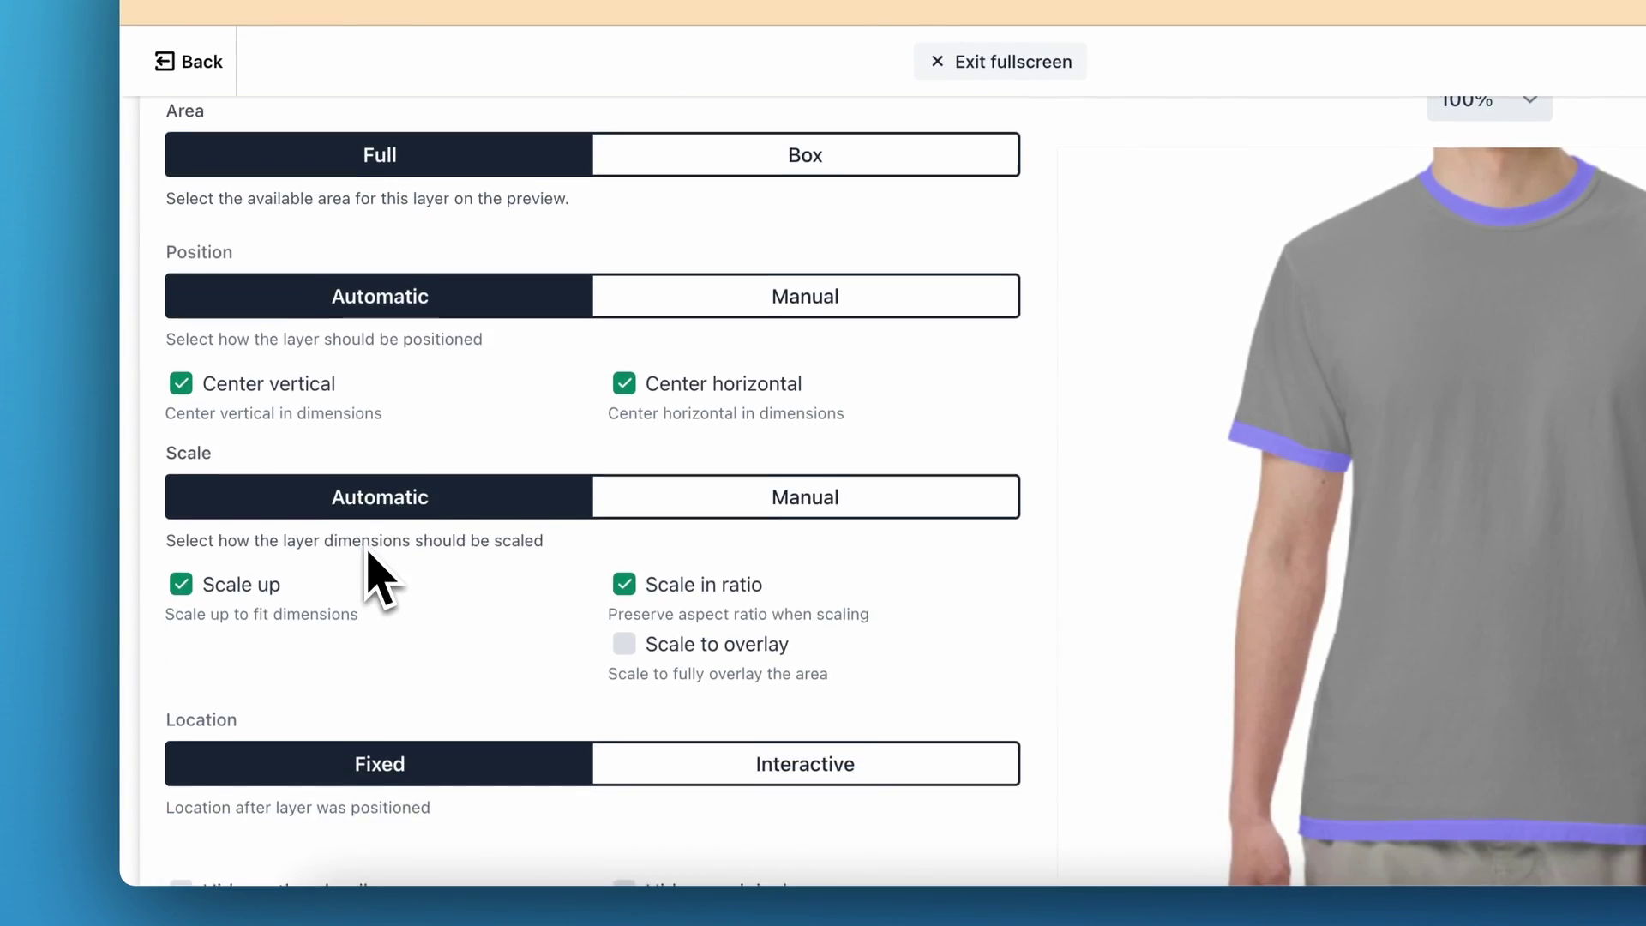
pyautogui.scroll(-5, 378, 570)
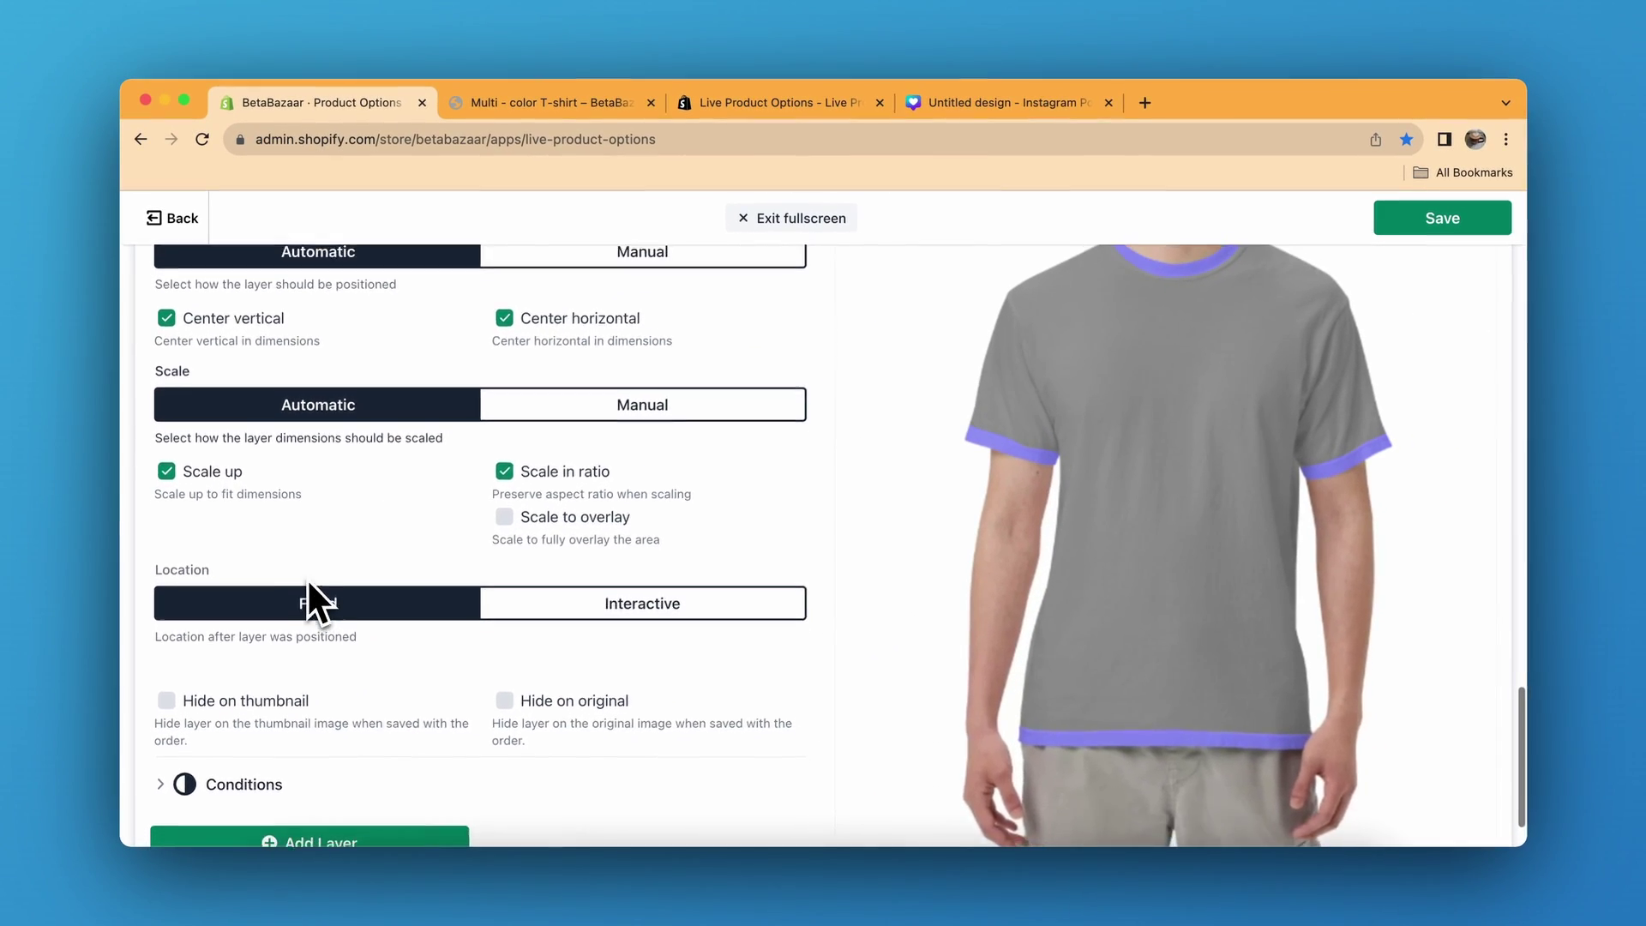
pyautogui.scroll(3, 308, 583)
pyautogui.scroll(1, 295, 418)
pyautogui.click(248, 291)
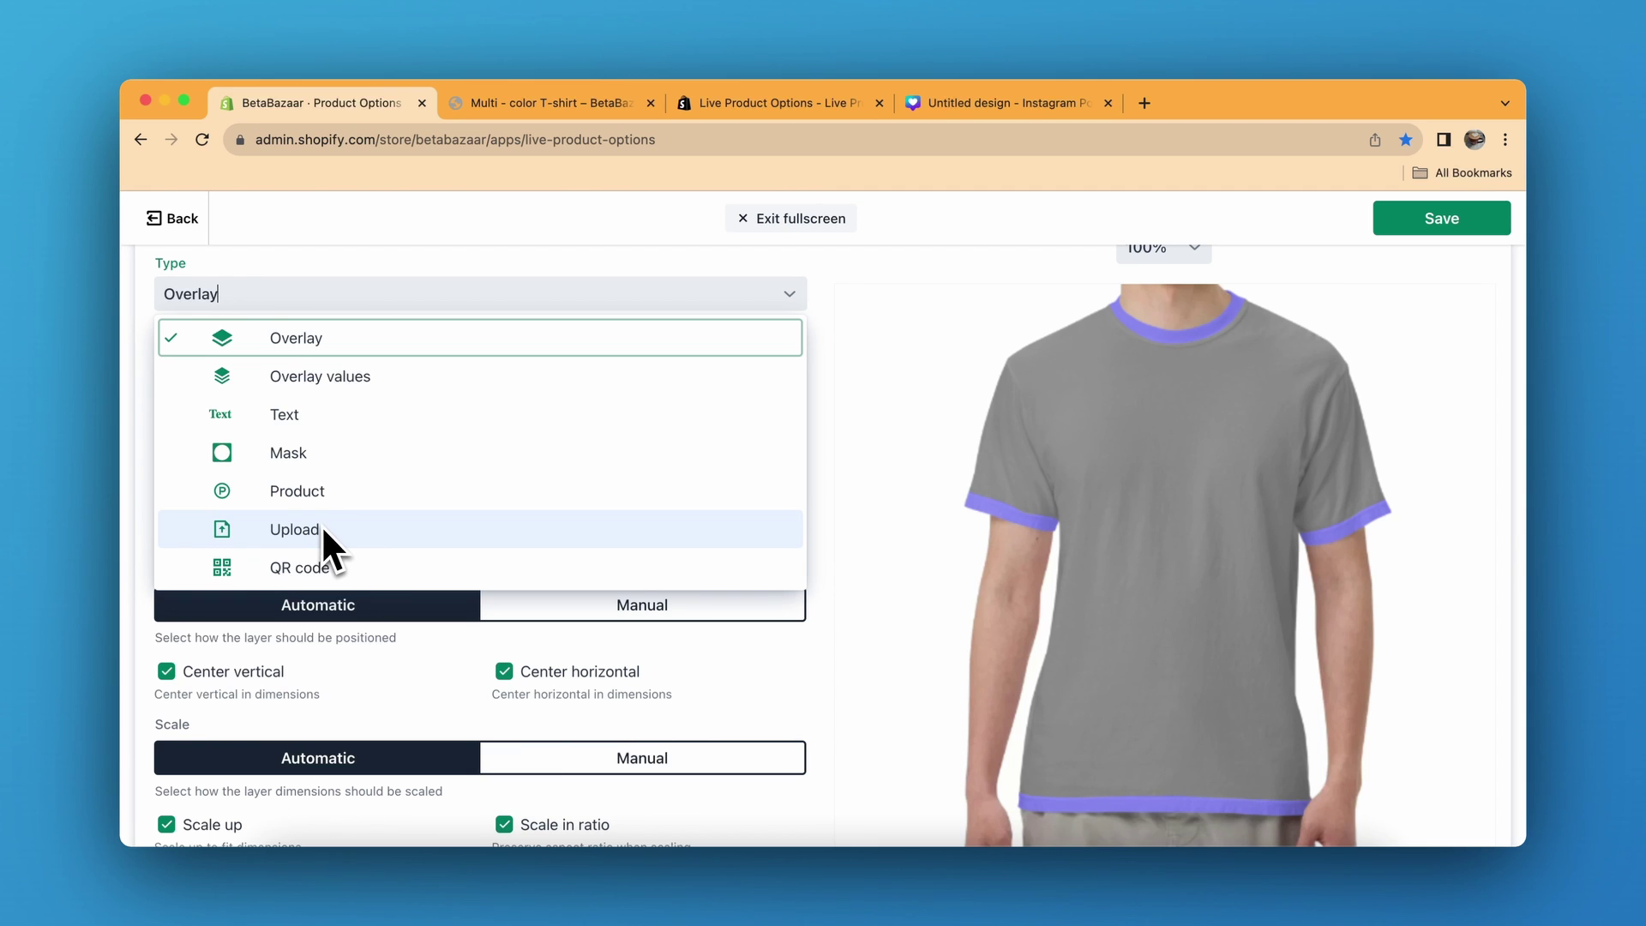
# Add a third Text product option, option_3 labelled 'Option 3', and browse the option types
pyautogui.click(1065, 466)
pyautogui.scroll(5, 986, 448)
pyautogui.scroll(5, 985, 448)
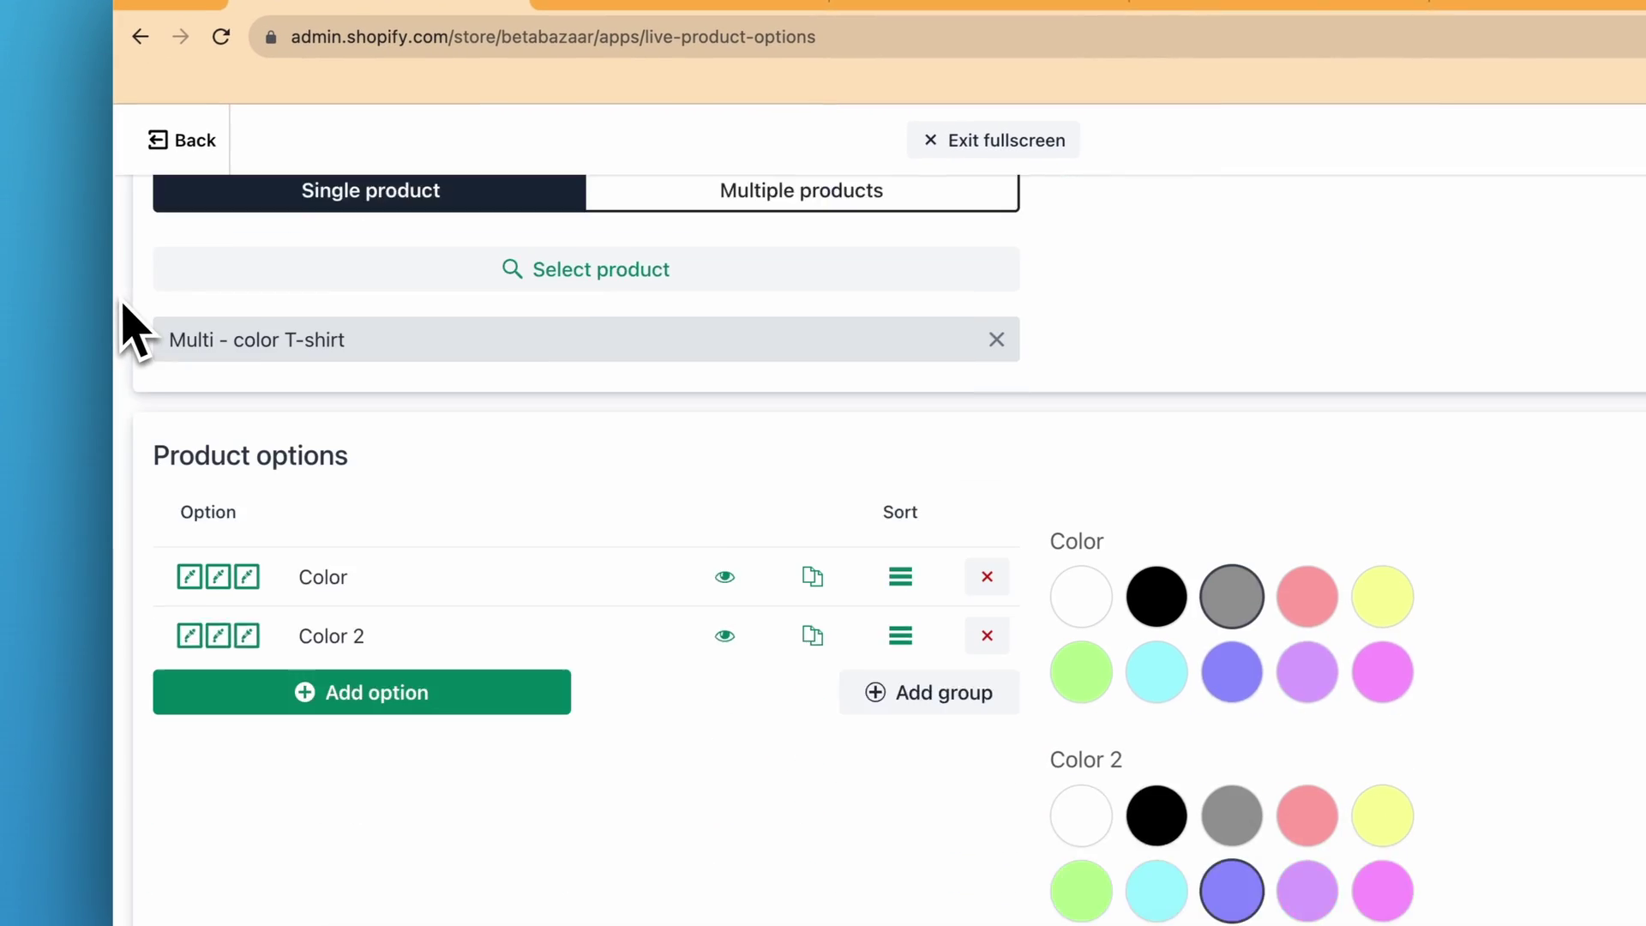
pyautogui.scroll(-3, 440, 506)
pyautogui.click(439, 581)
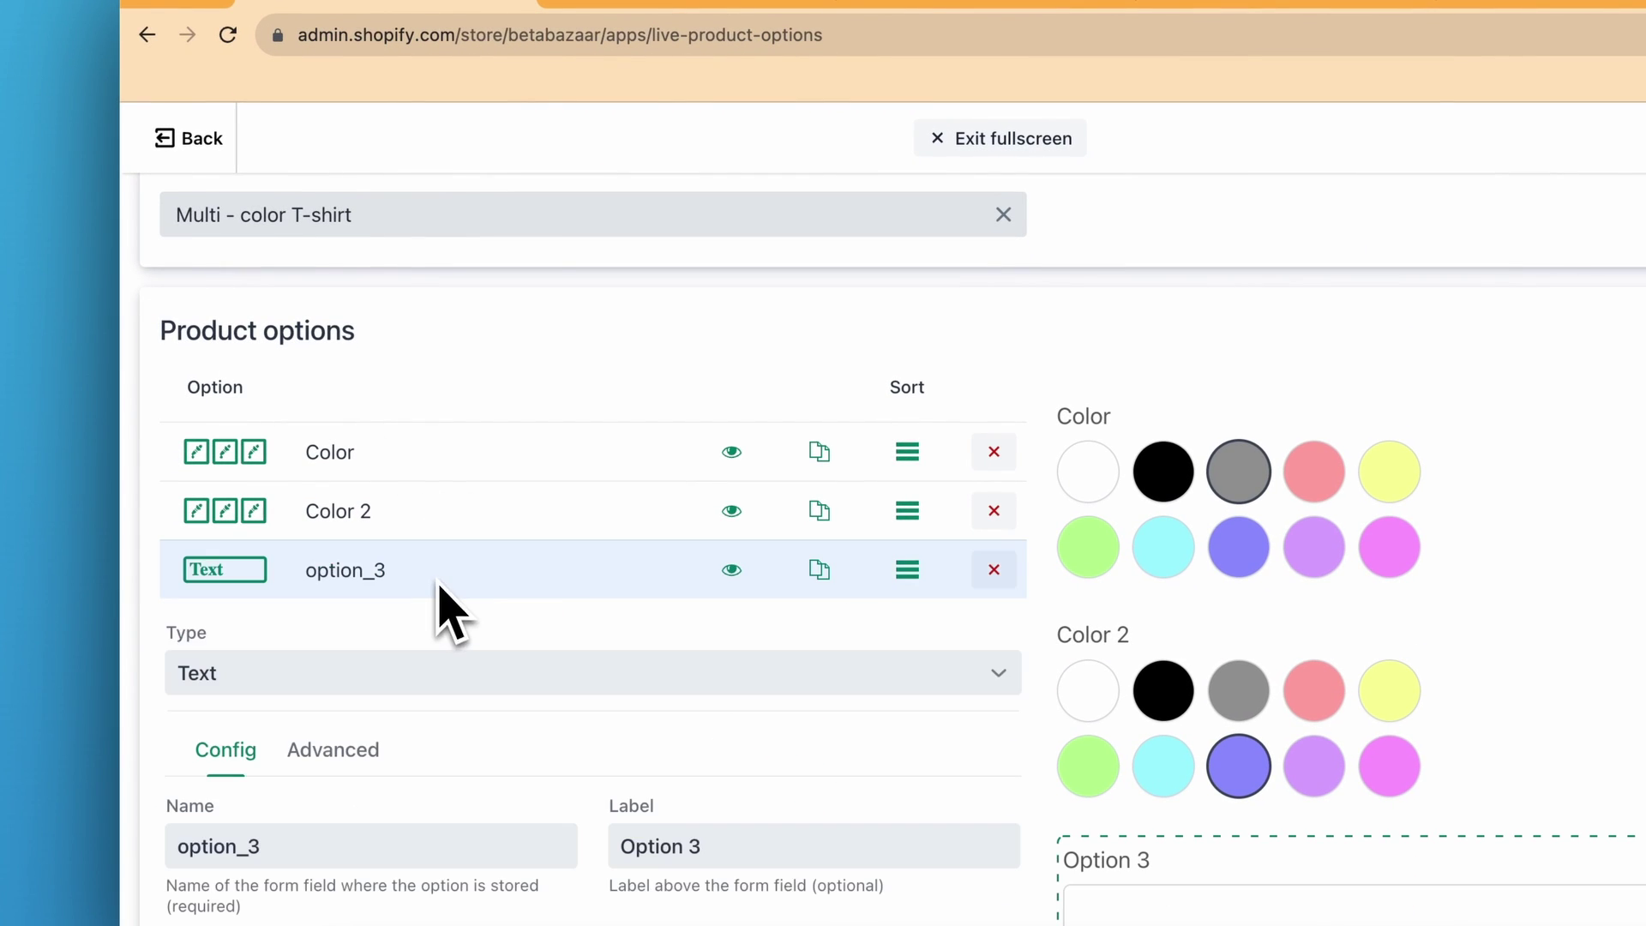
pyautogui.click(397, 672)
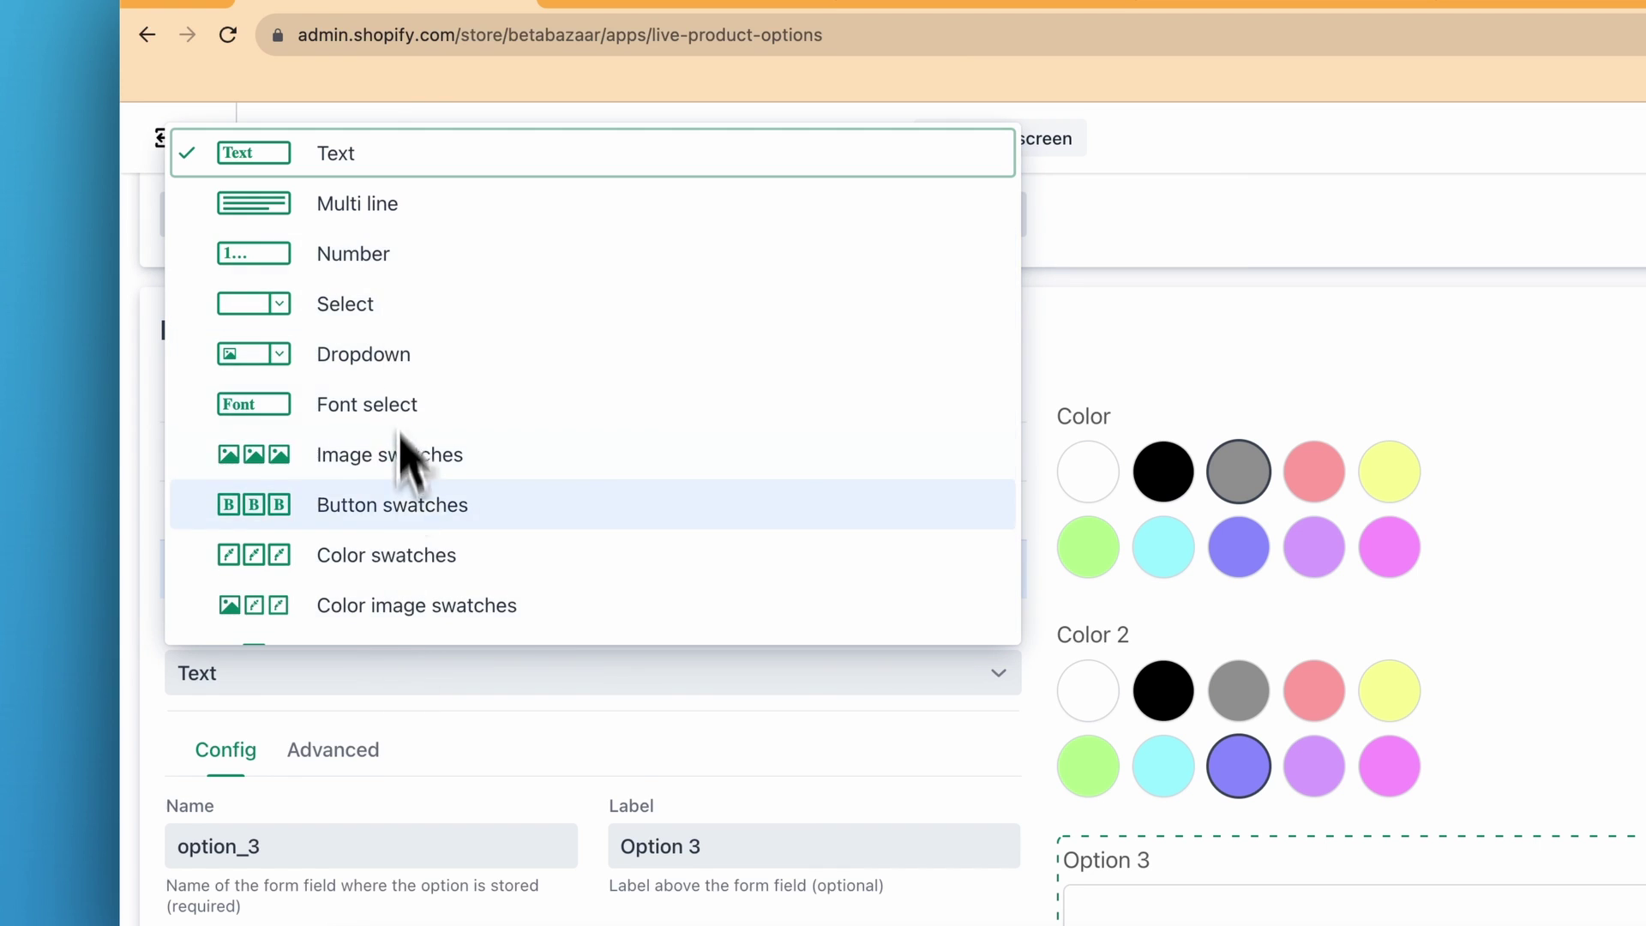
pyautogui.scroll(-5, 403, 489)
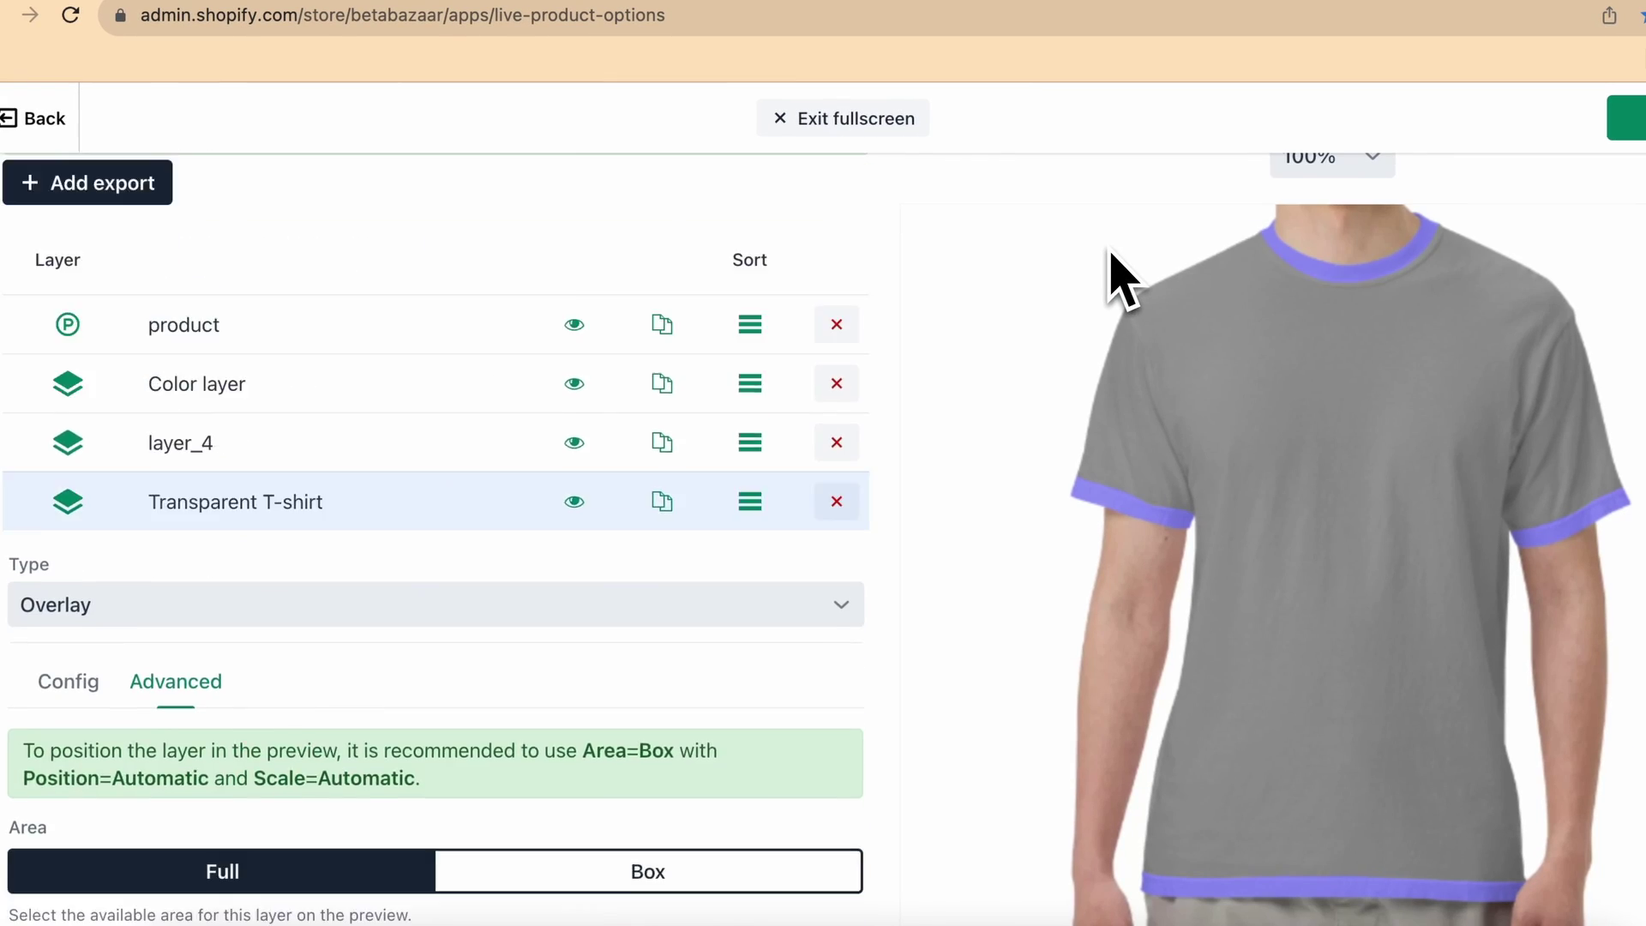
pyautogui.scroll(-10, 1115, 275)
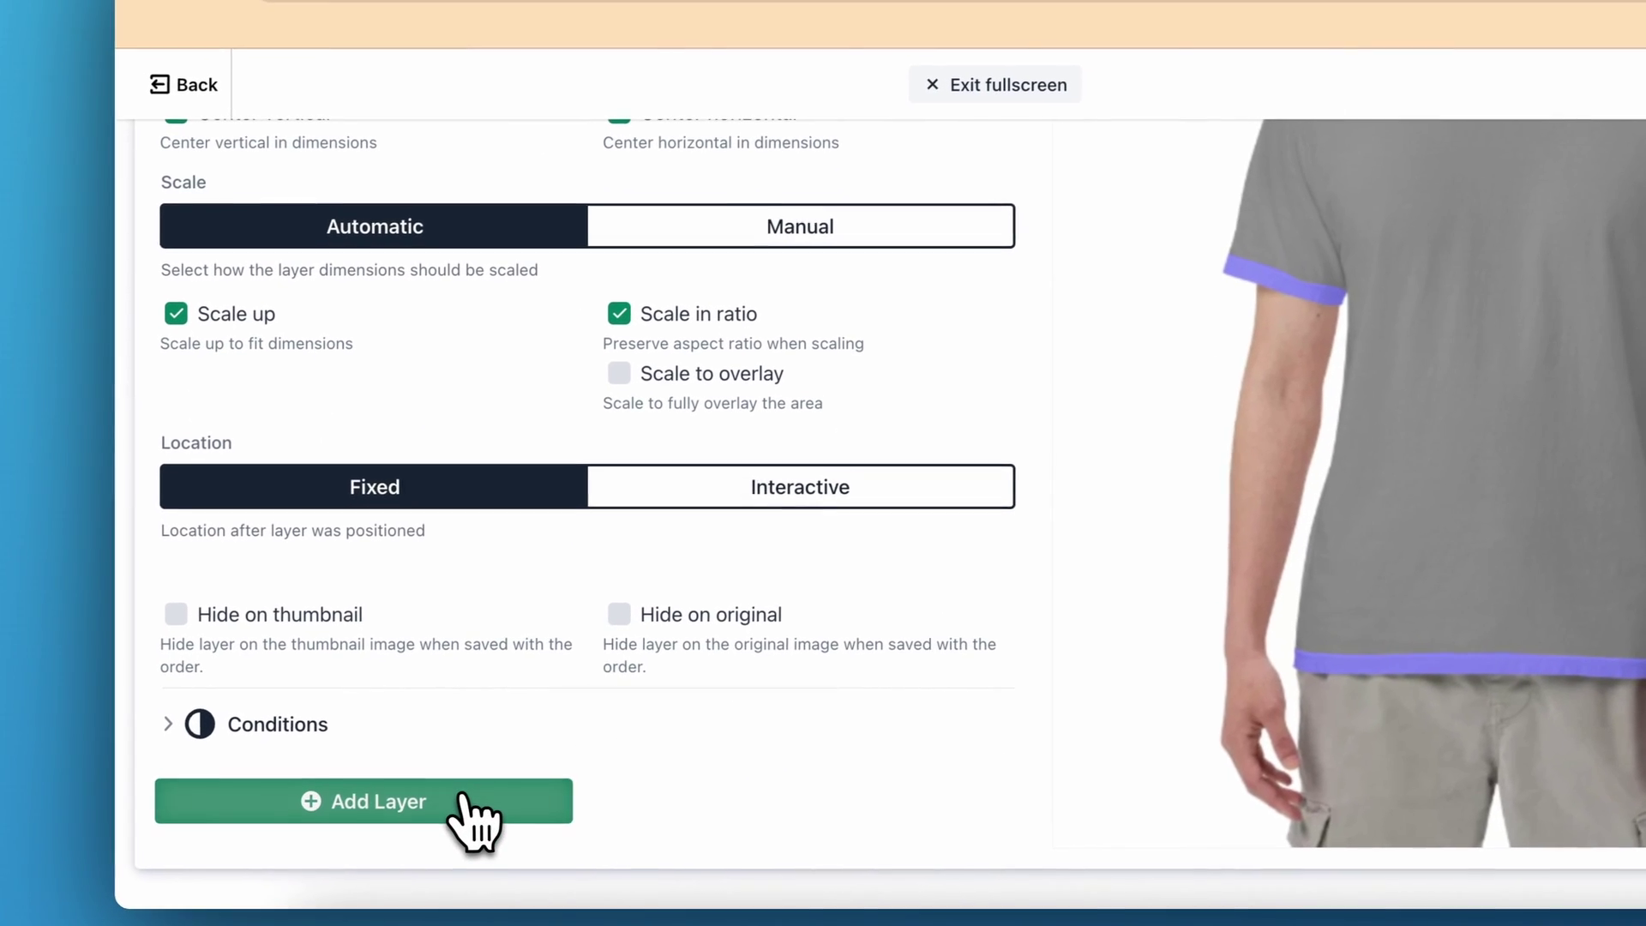
# Add a new layer_5 with its type set to Upload
pyautogui.click(374, 815)
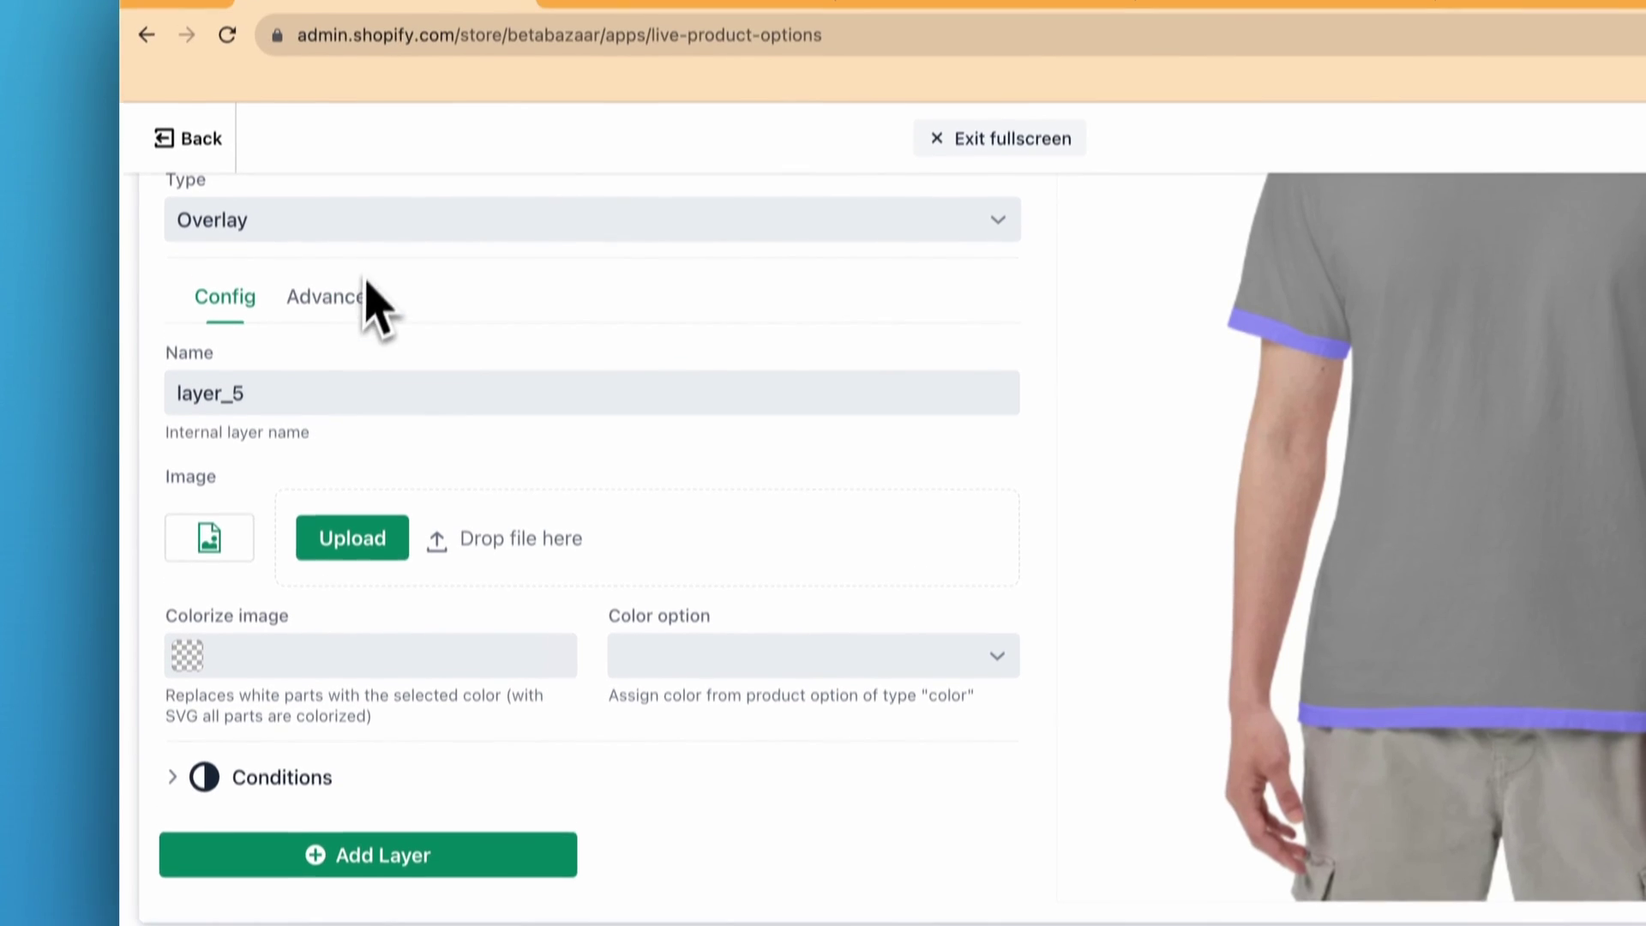
pyautogui.click(470, 257)
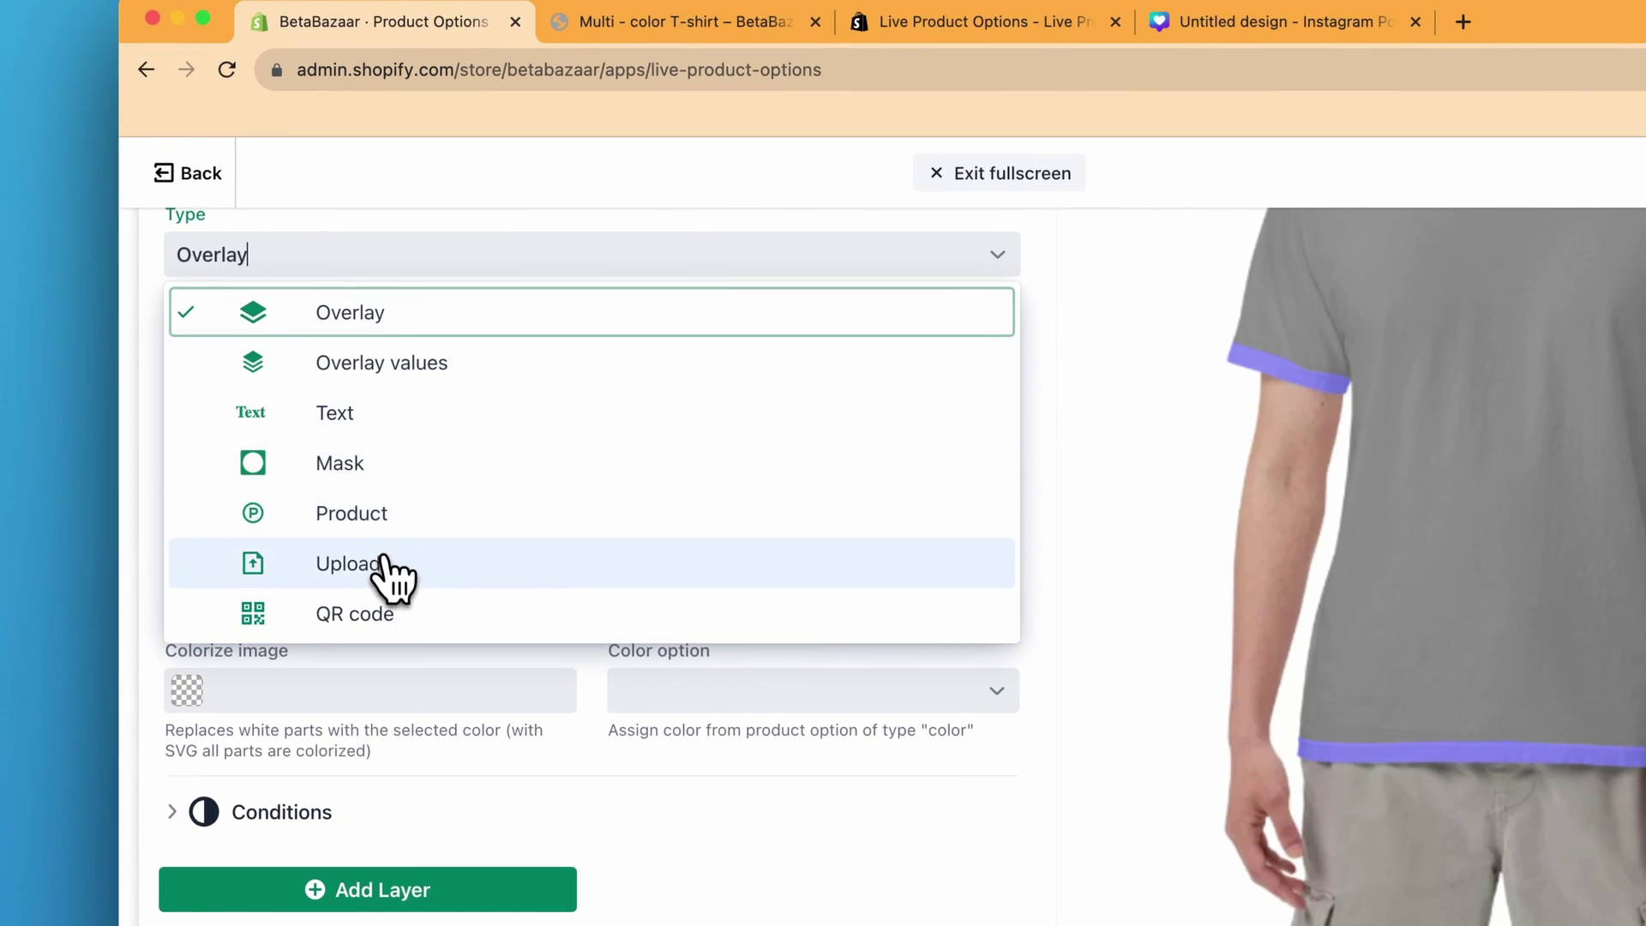
pyautogui.click(386, 570)
pyautogui.scroll(5, 797, 613)
pyautogui.scroll(3, 815, 617)
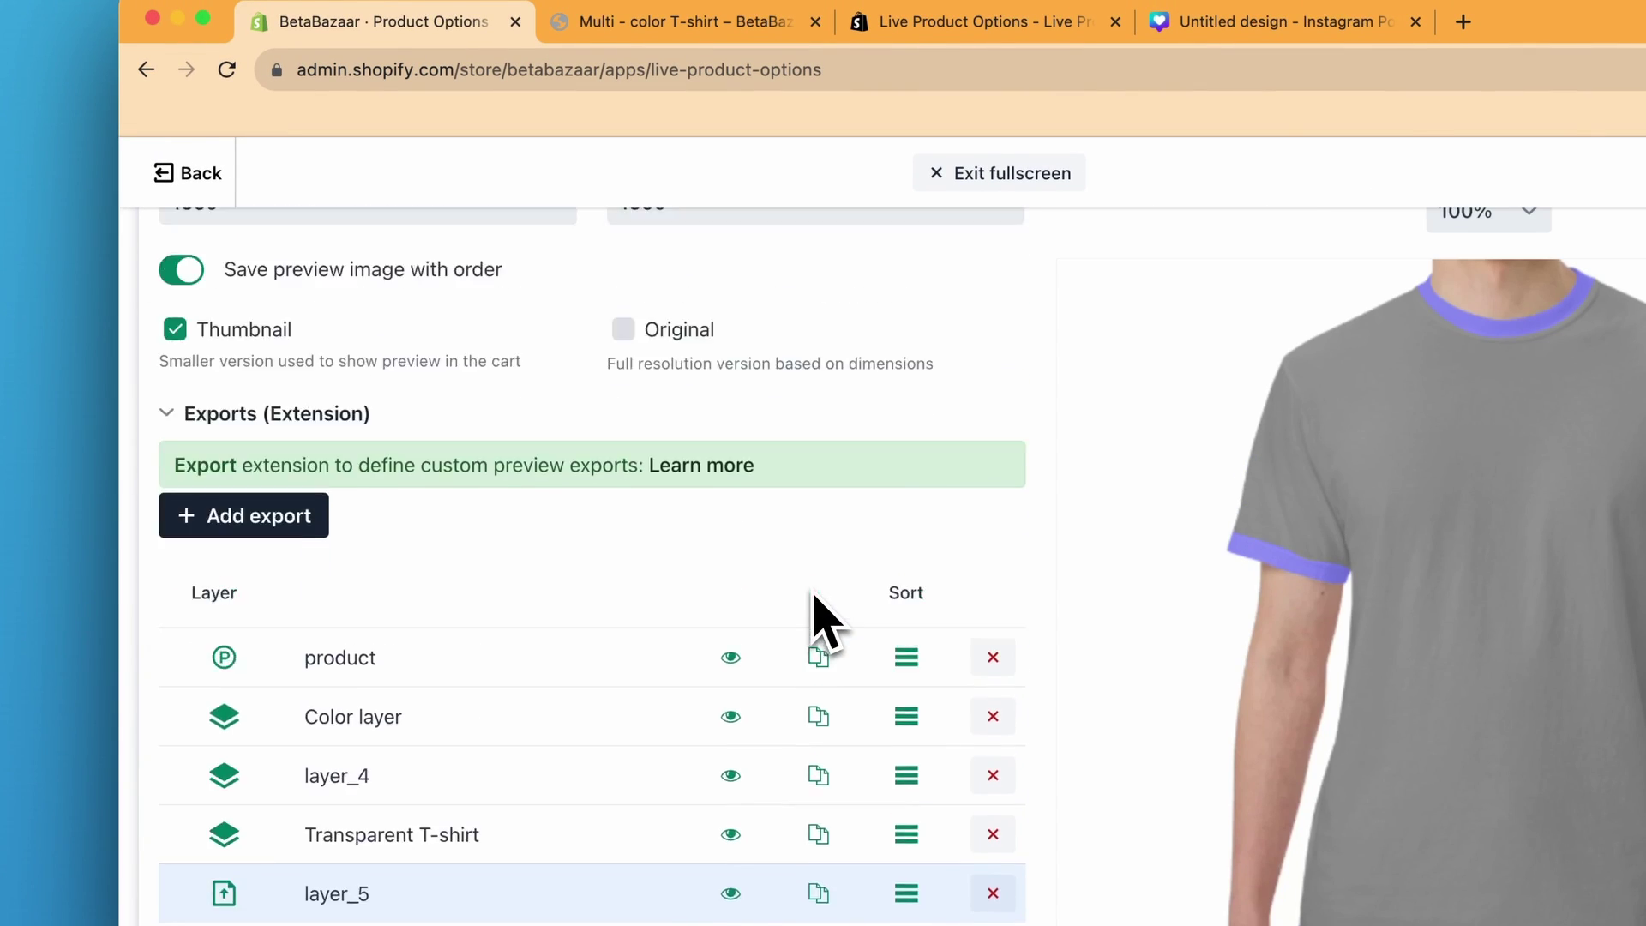
pyautogui.scroll(-3, 660, 562)
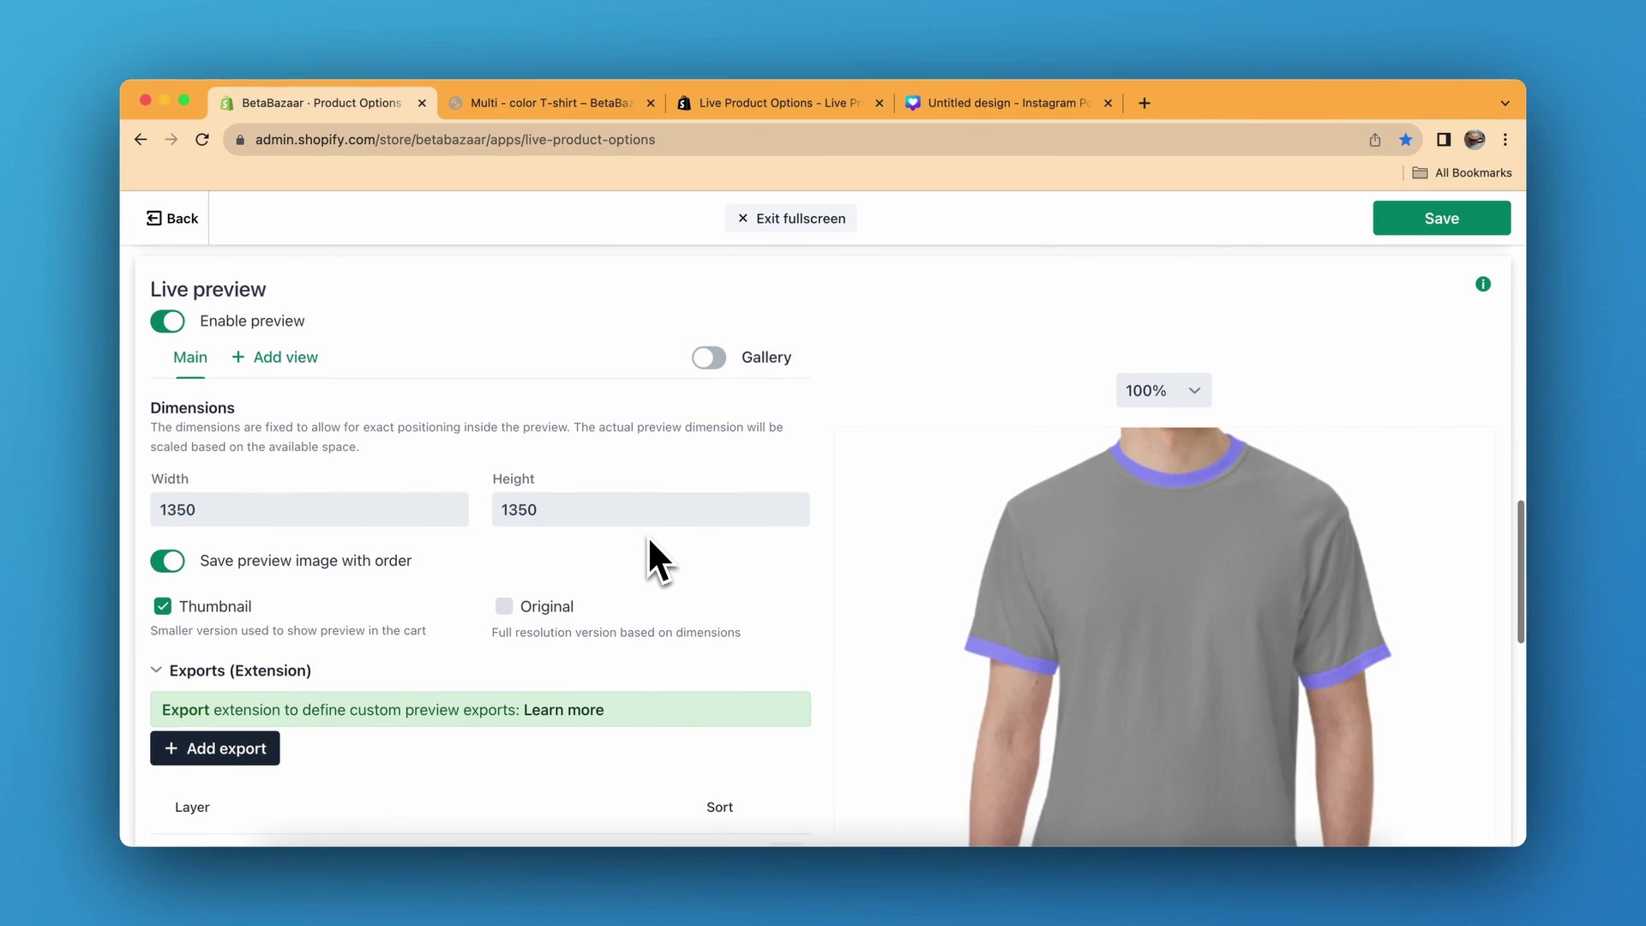
pyautogui.scroll(-1, 649, 540)
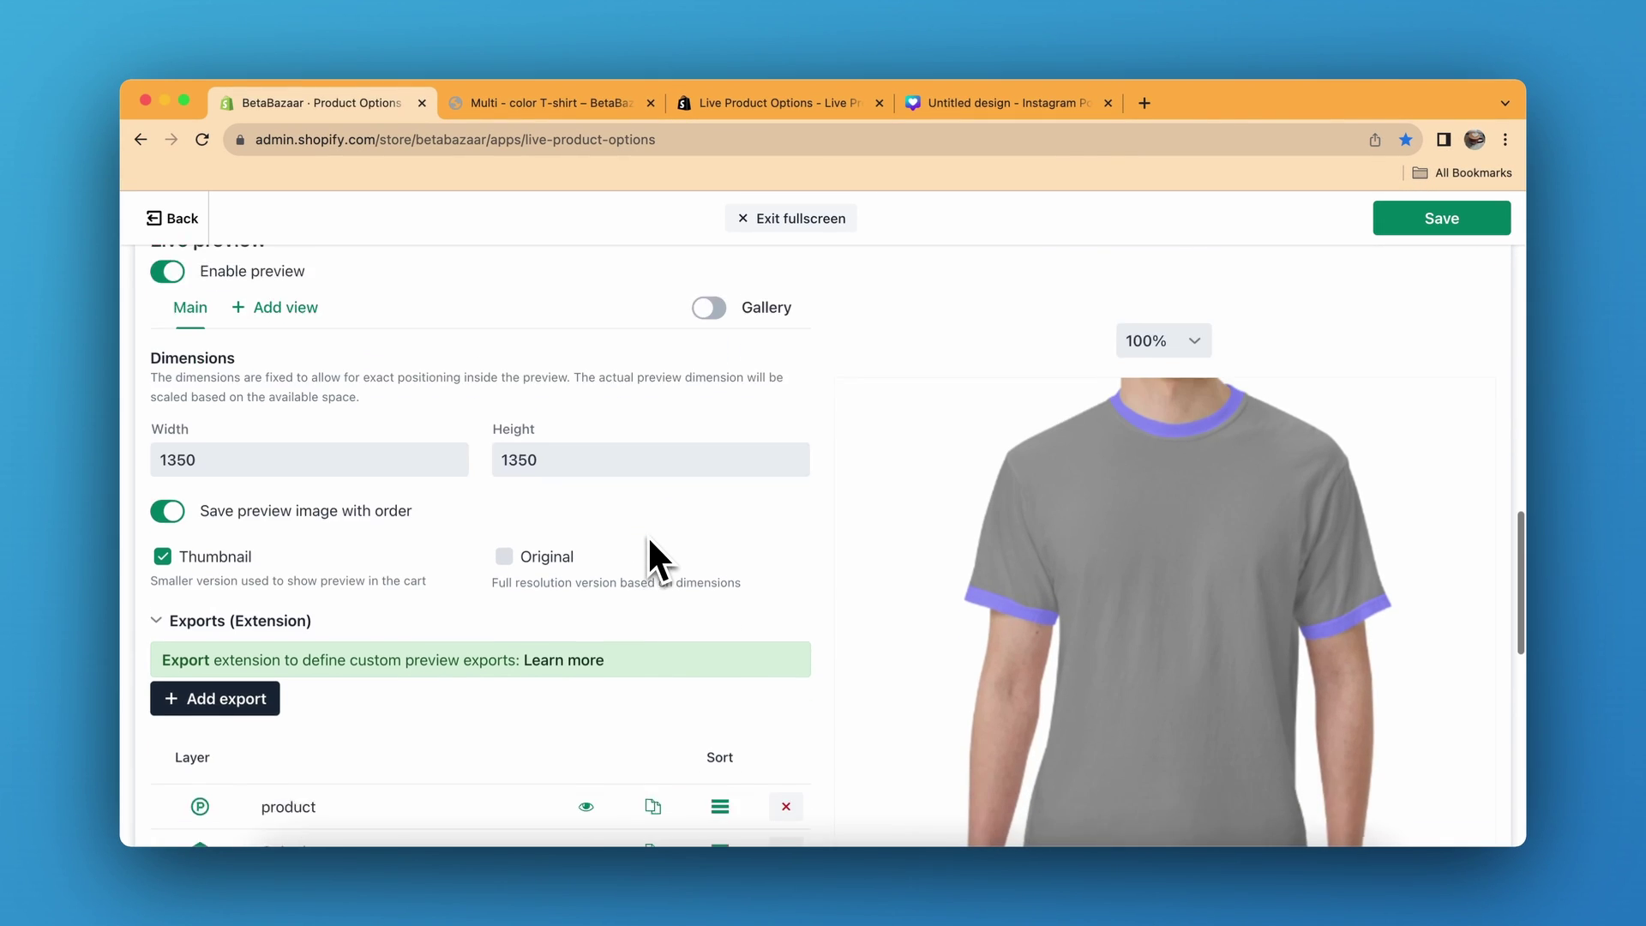
pyautogui.scroll(-1, 649, 540)
pyautogui.scroll(-2, 649, 540)
pyautogui.scroll(-1, 649, 540)
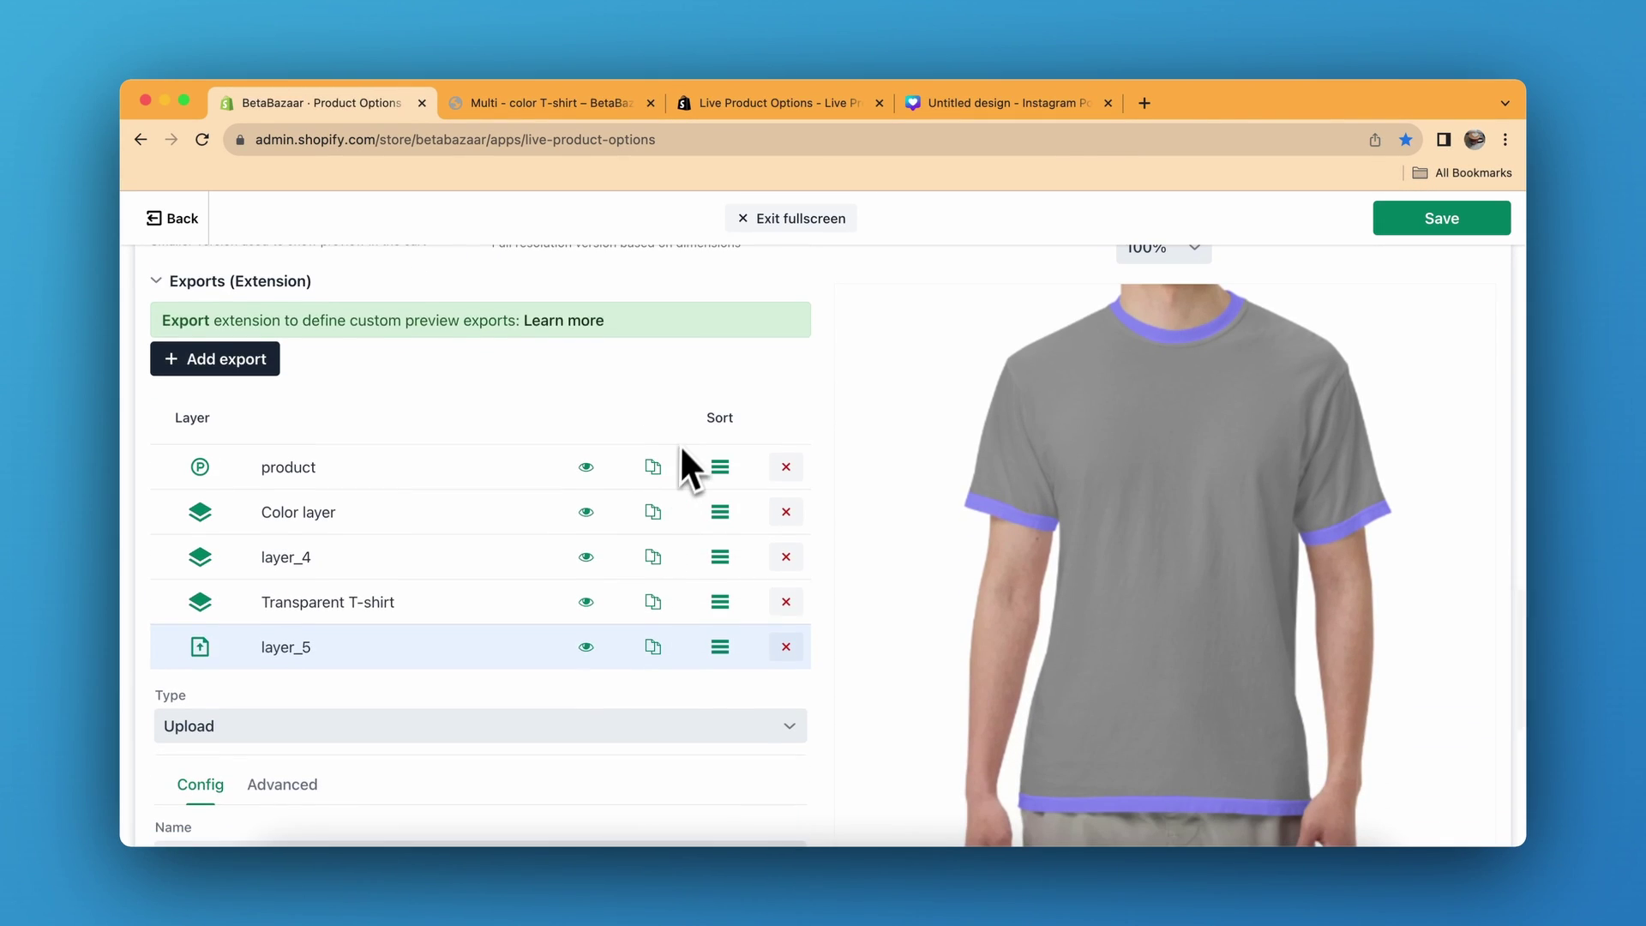
pyautogui.scroll(3, 691, 441)
pyautogui.scroll(1, 685, 437)
pyautogui.scroll(5, 686, 437)
pyautogui.scroll(5, 685, 439)
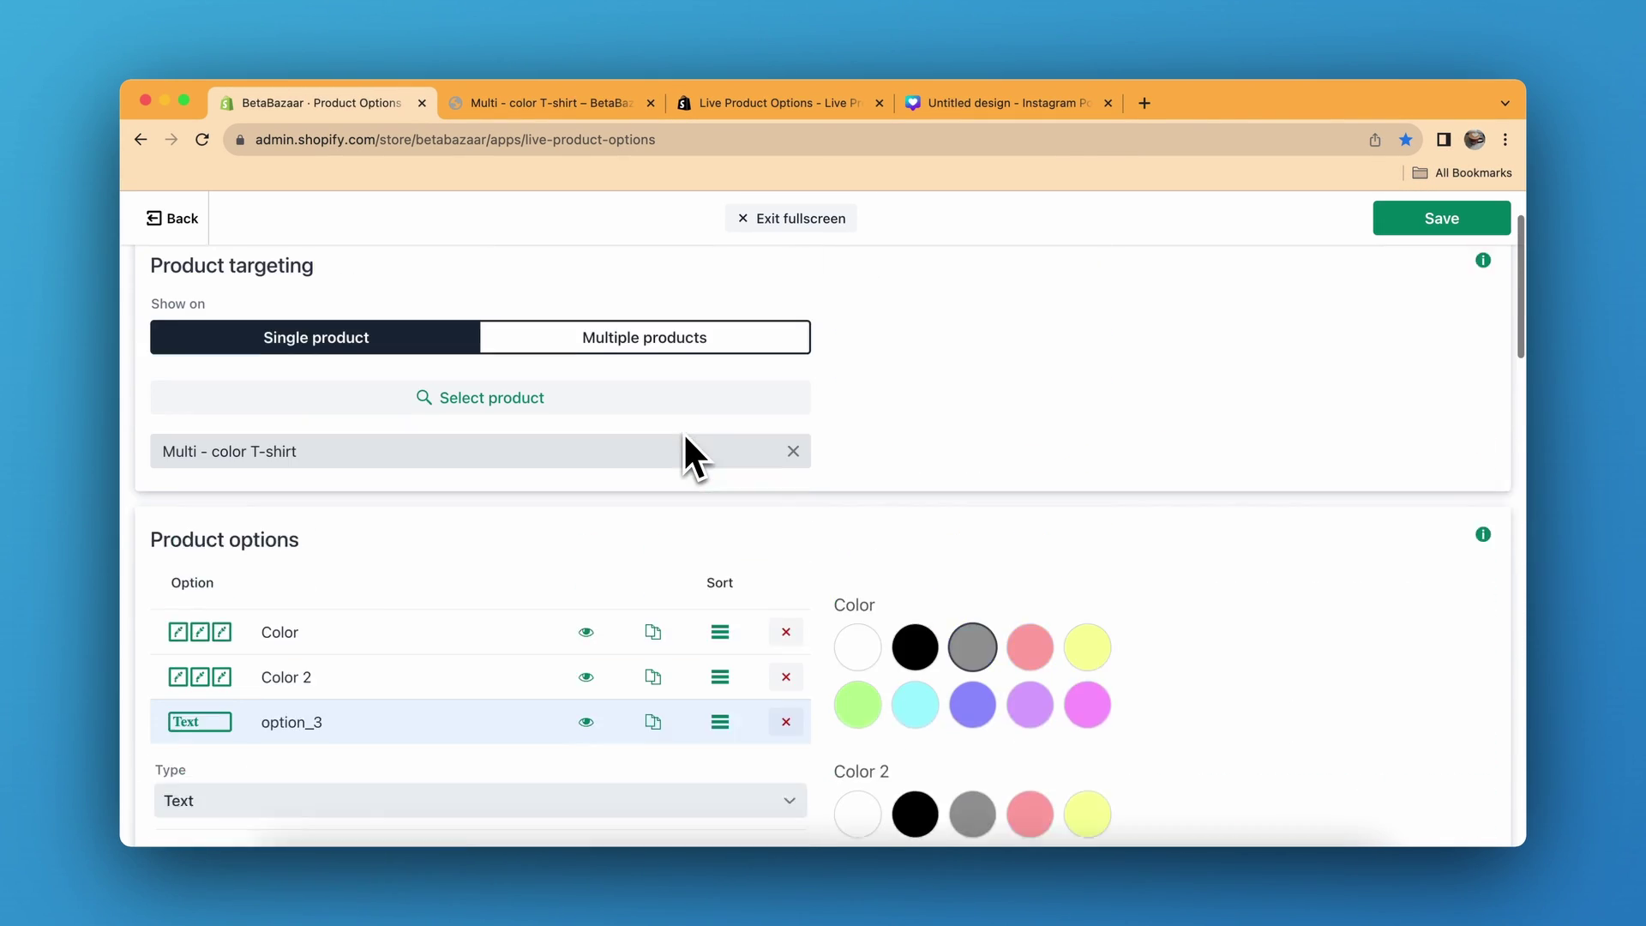
pyautogui.scroll(1, 686, 439)
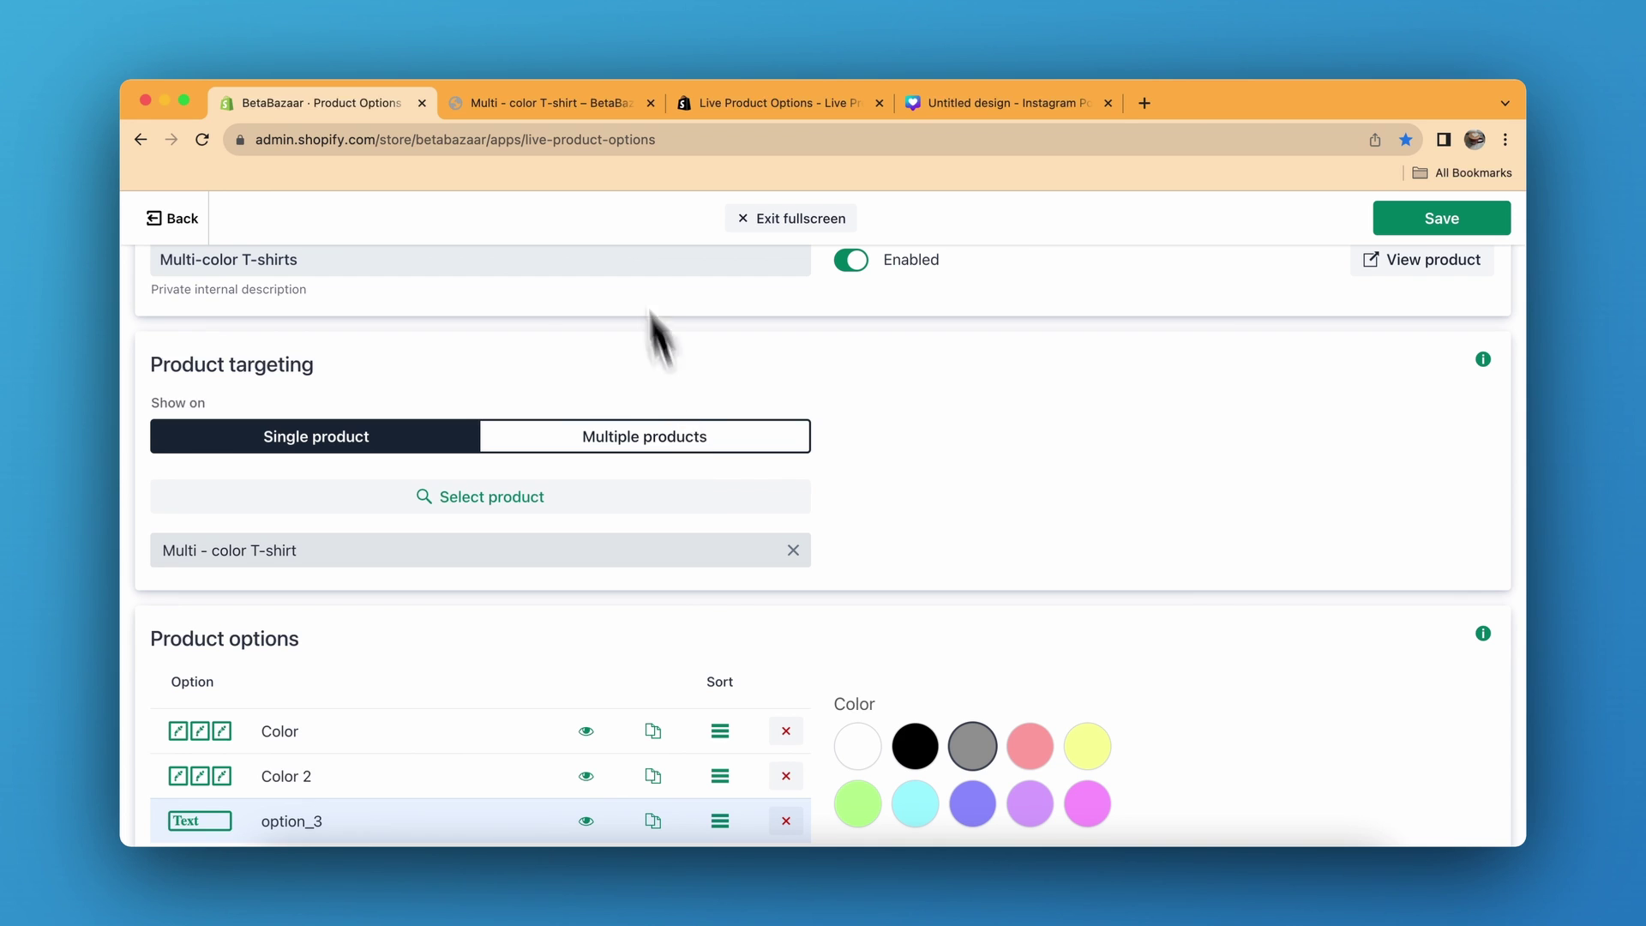
# Check the storefront product page, then return to the Live Product Options app store listing
pyautogui.click(549, 103)
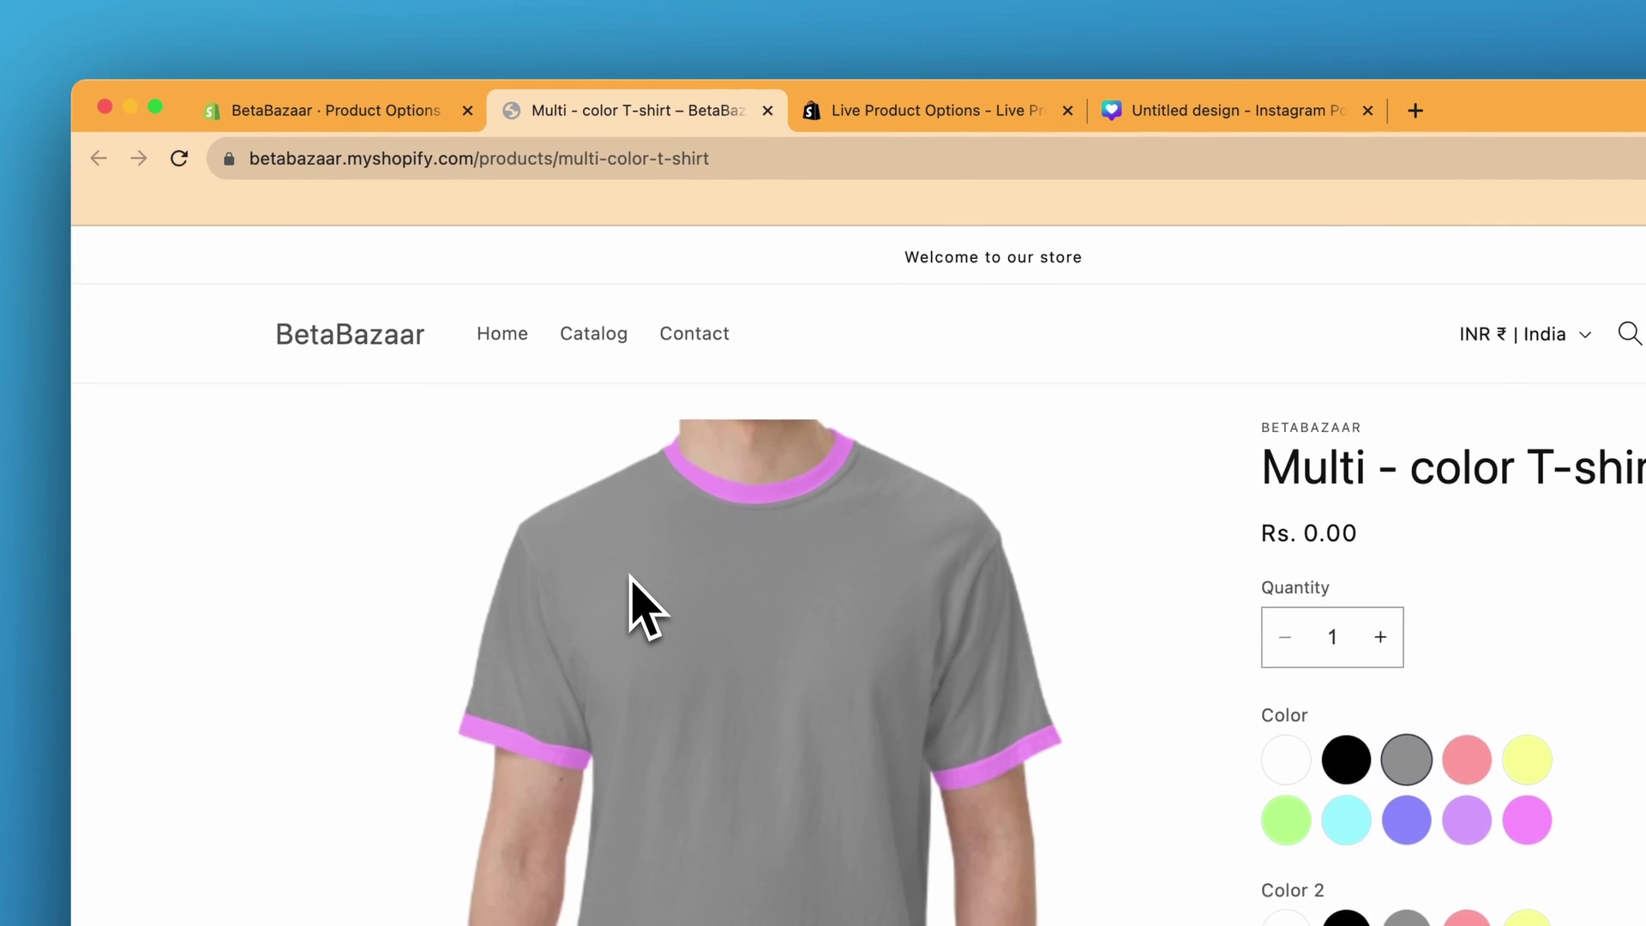
pyautogui.scroll(-2, 632, 592)
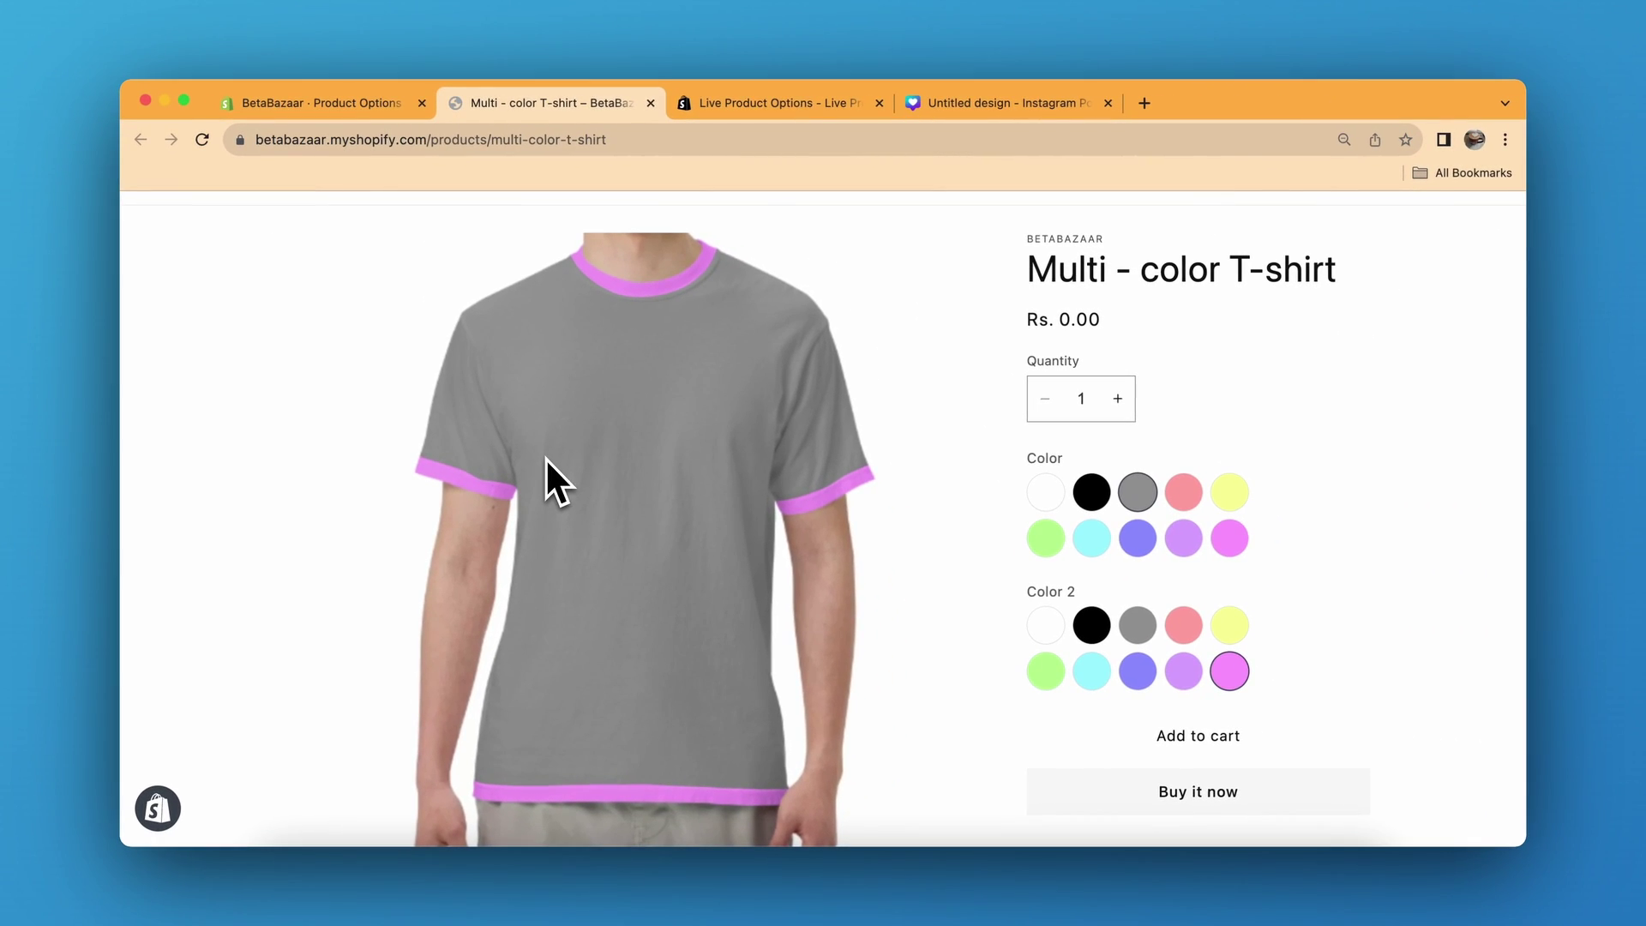
pyautogui.click(686, 104)
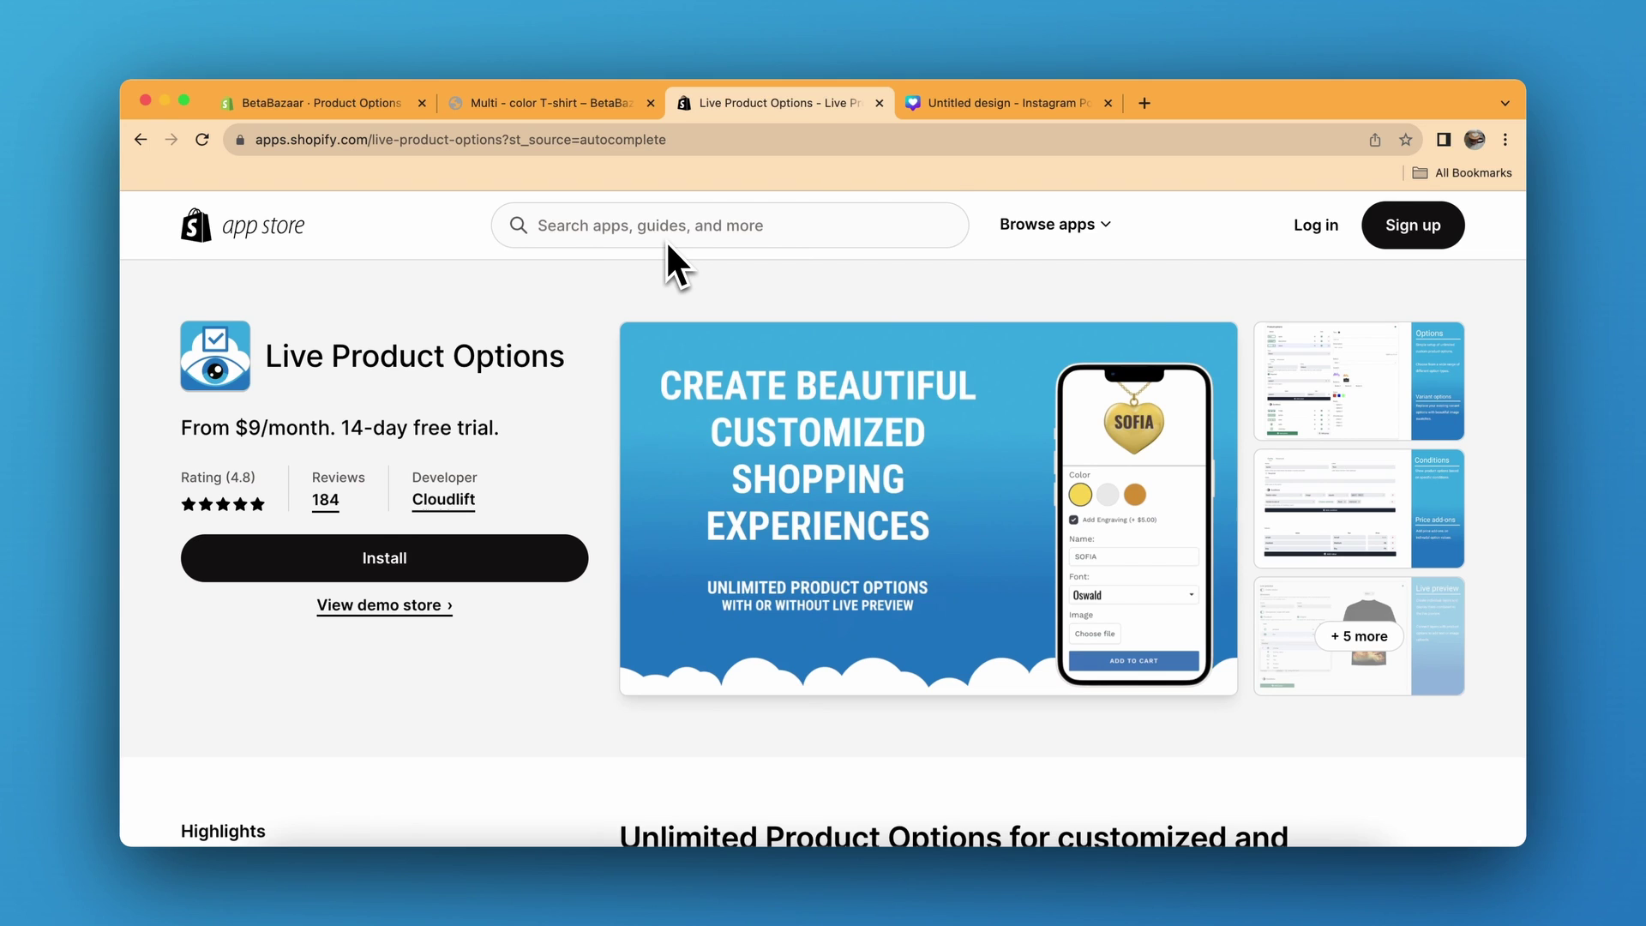